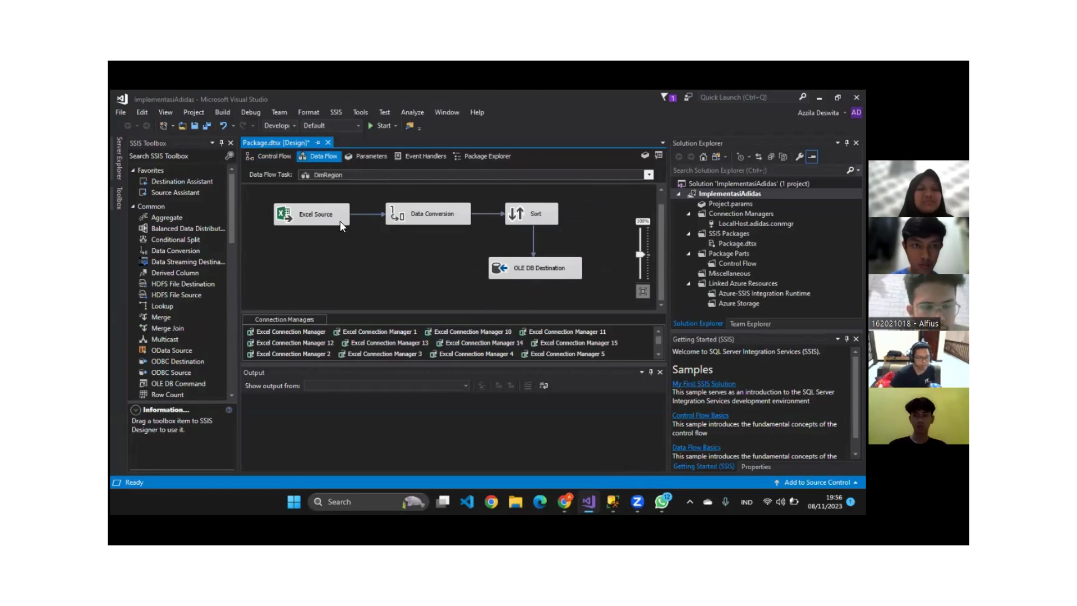
left_click(340, 221)
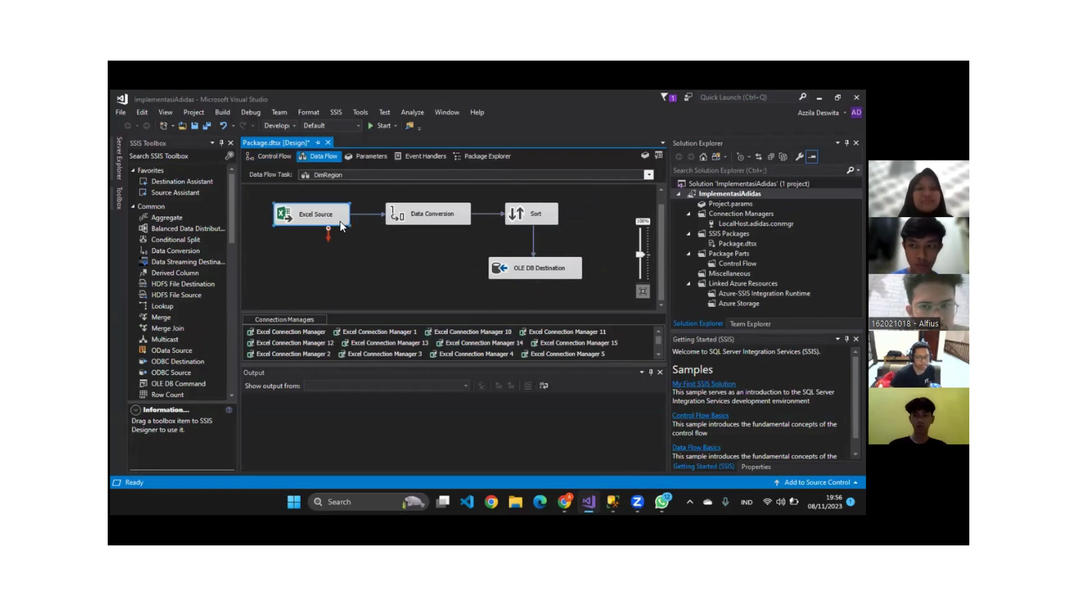
left_click(439, 256)
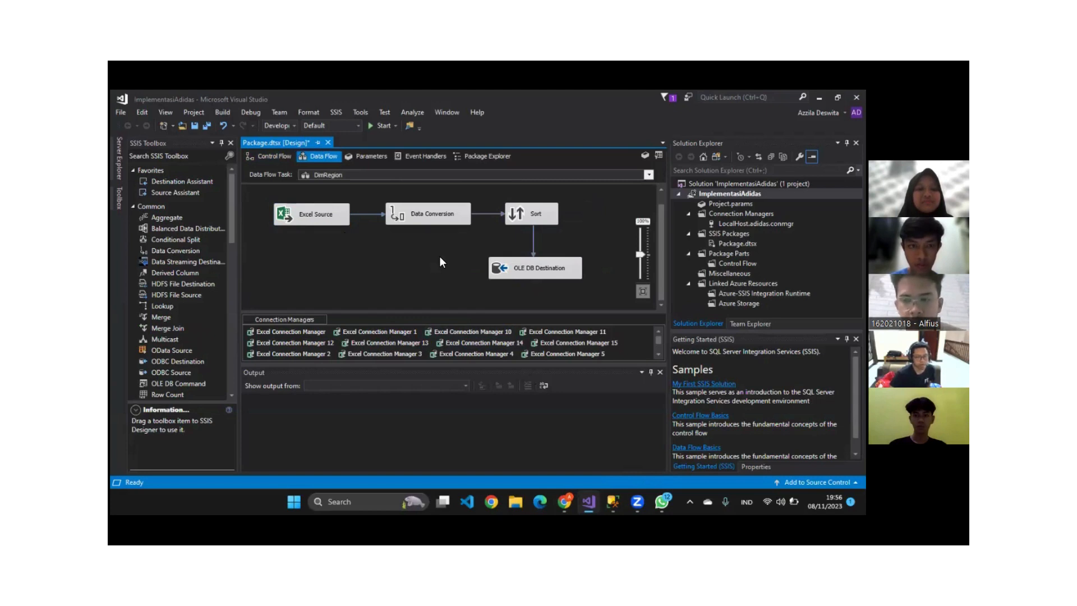
left_click(313, 222)
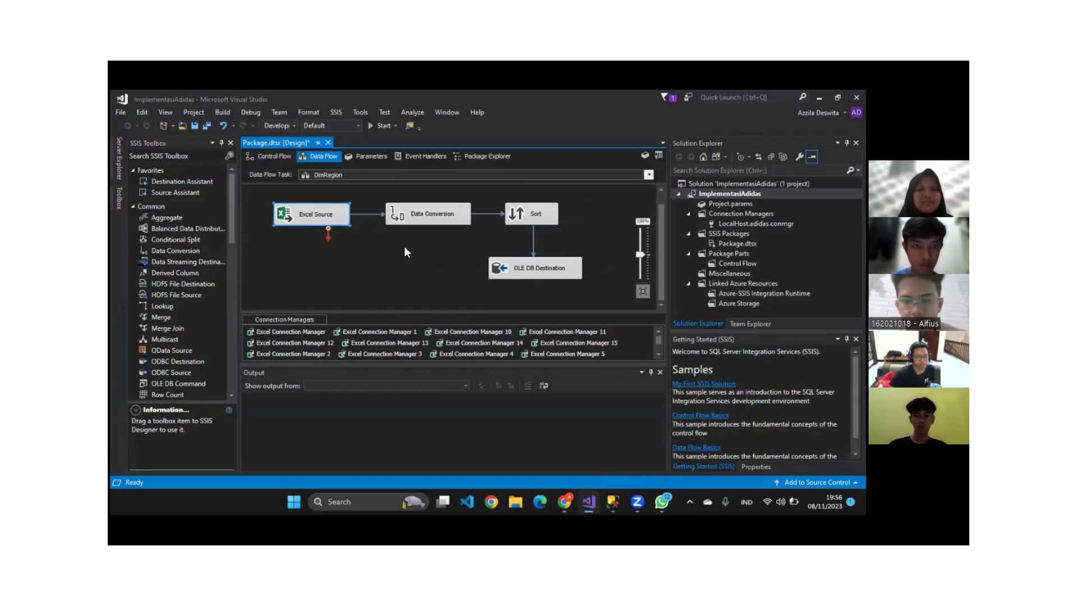
left_click(442, 218)
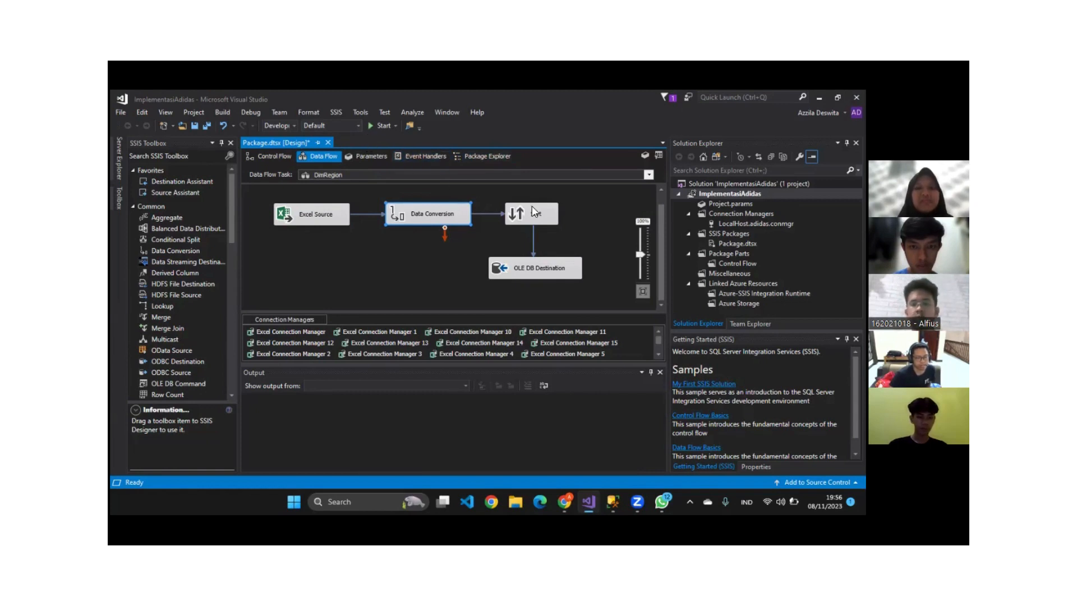
double_click(470, 214)
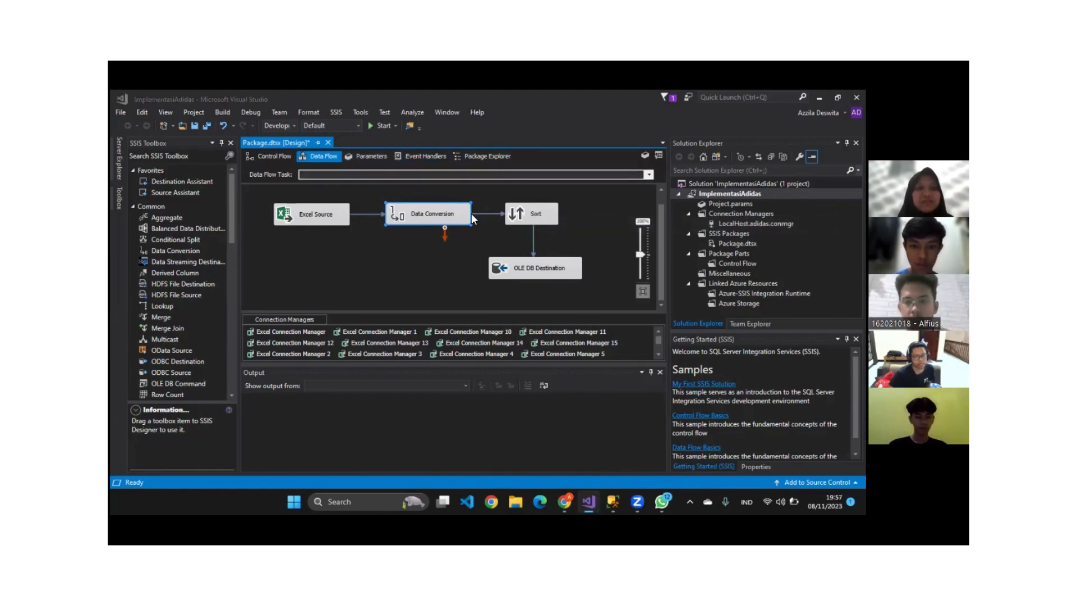
left_click(535, 217)
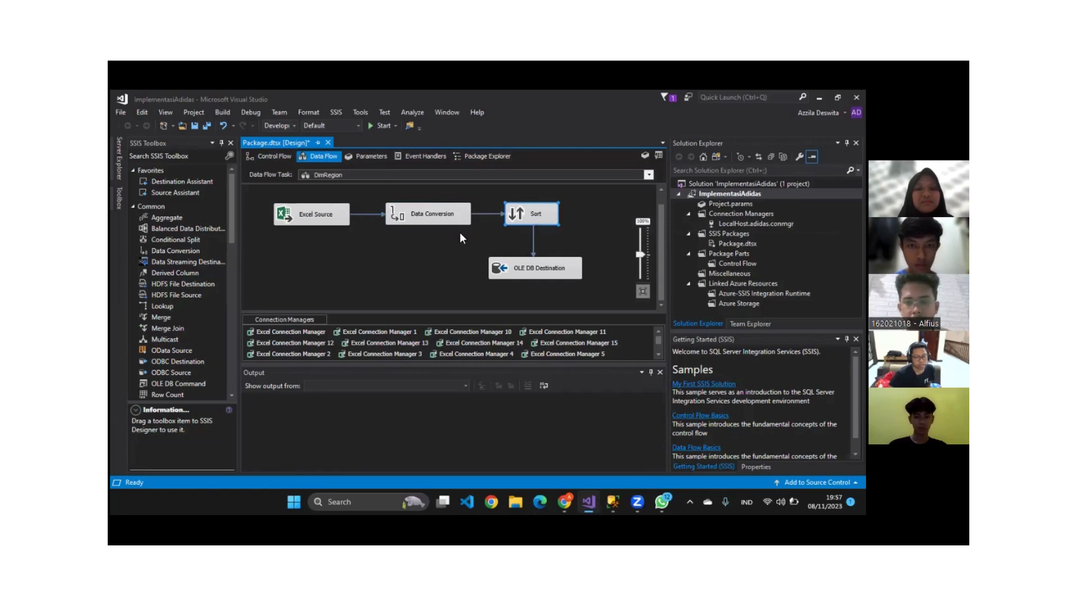
left_click(450, 267)
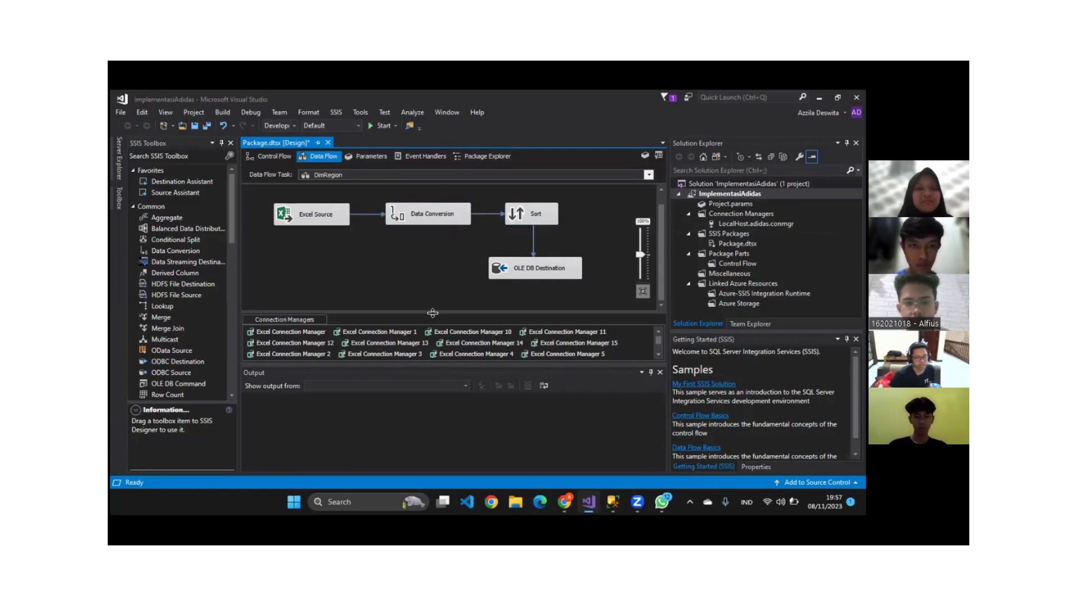
- Run the package with the DimRegion data flow and query all rows of the DimRegion table in SQL Server Management Studio
left_click(379, 126)
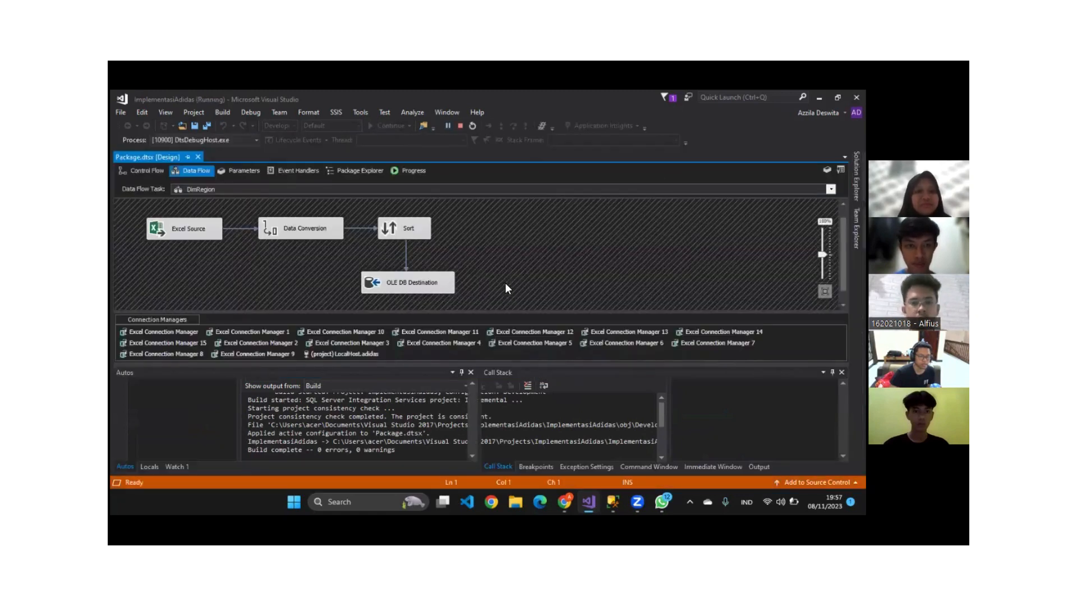
left_click(614, 500)
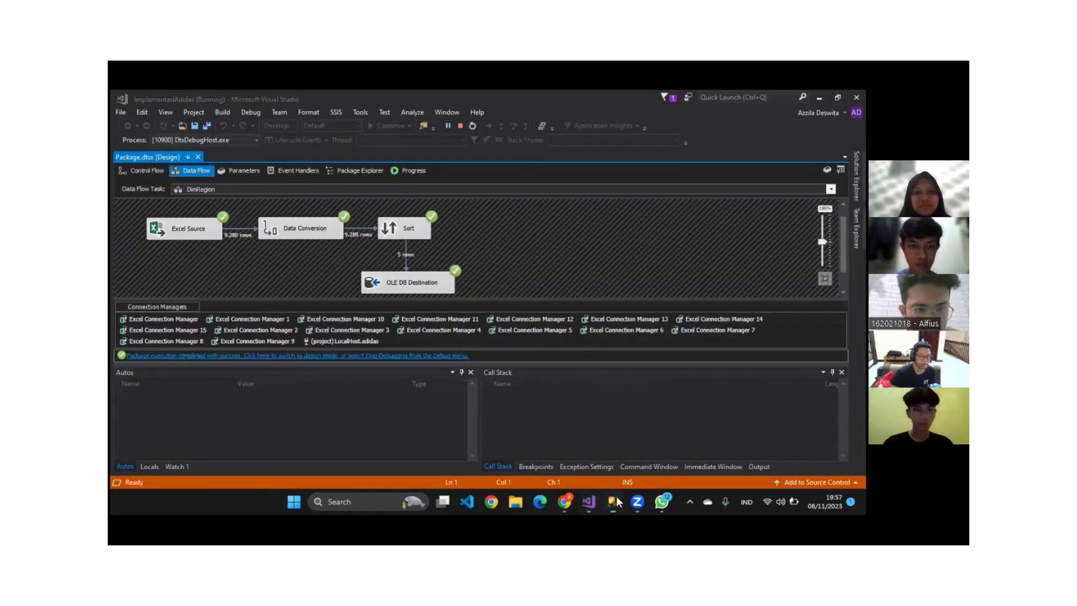
scroll(508, 232, "down", 20)
scroll(508, 231, "up", 13)
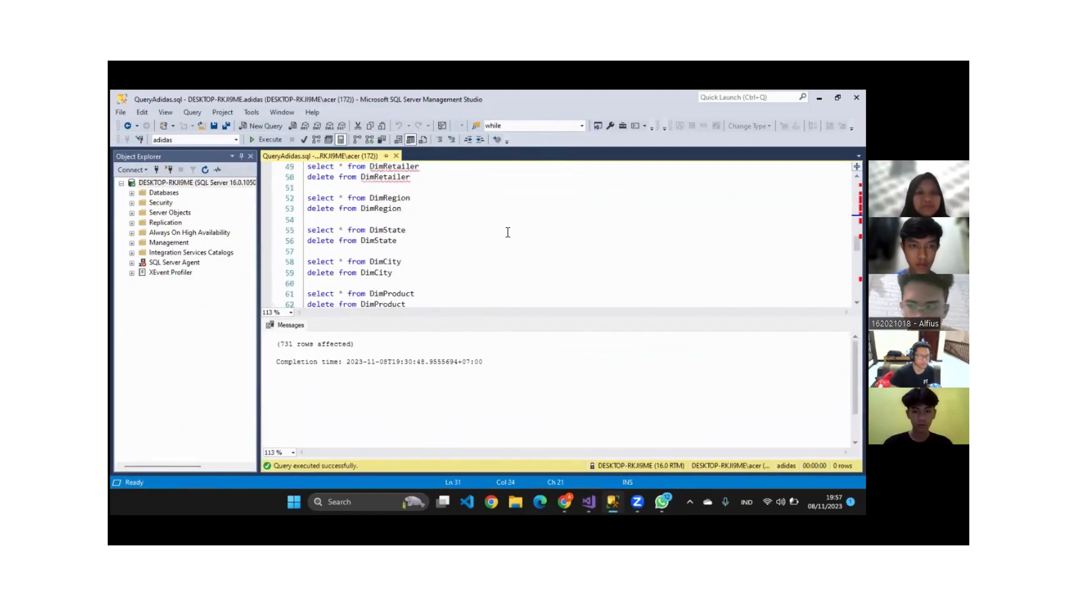
left_click_drag(410, 198, 306, 198)
left_click(266, 139)
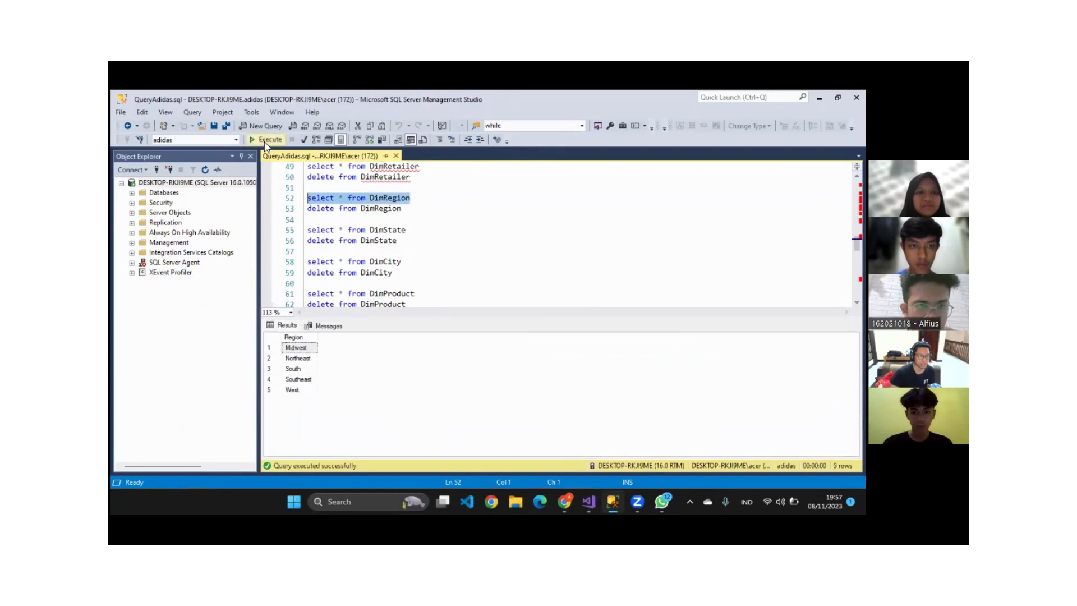
left_click(298, 347)
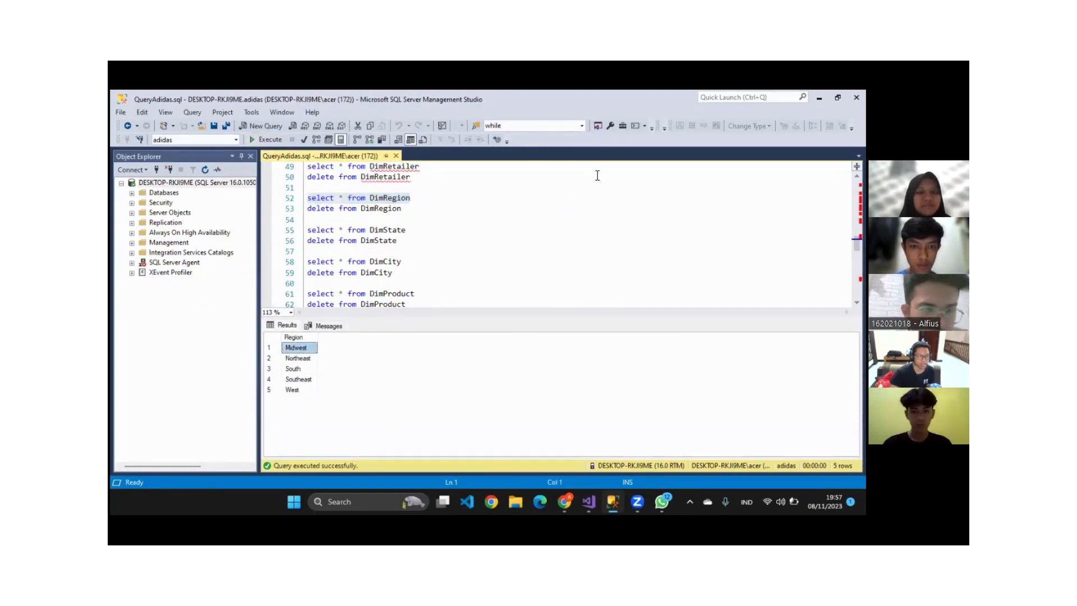
- Switch back to Visual Studio and stop debugging the package
left_click(819, 97)
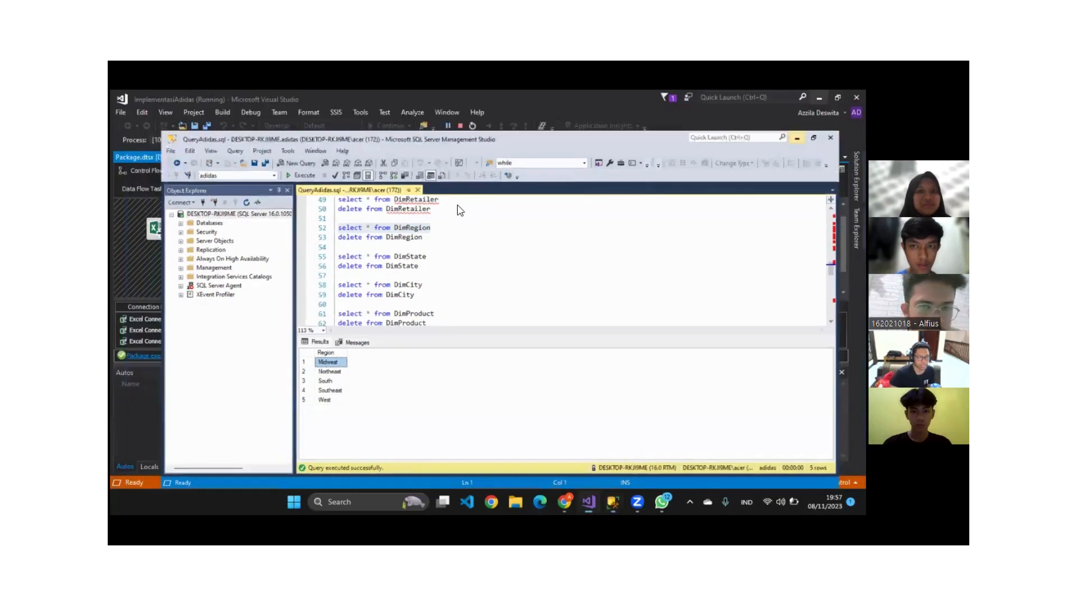
left_click(459, 126)
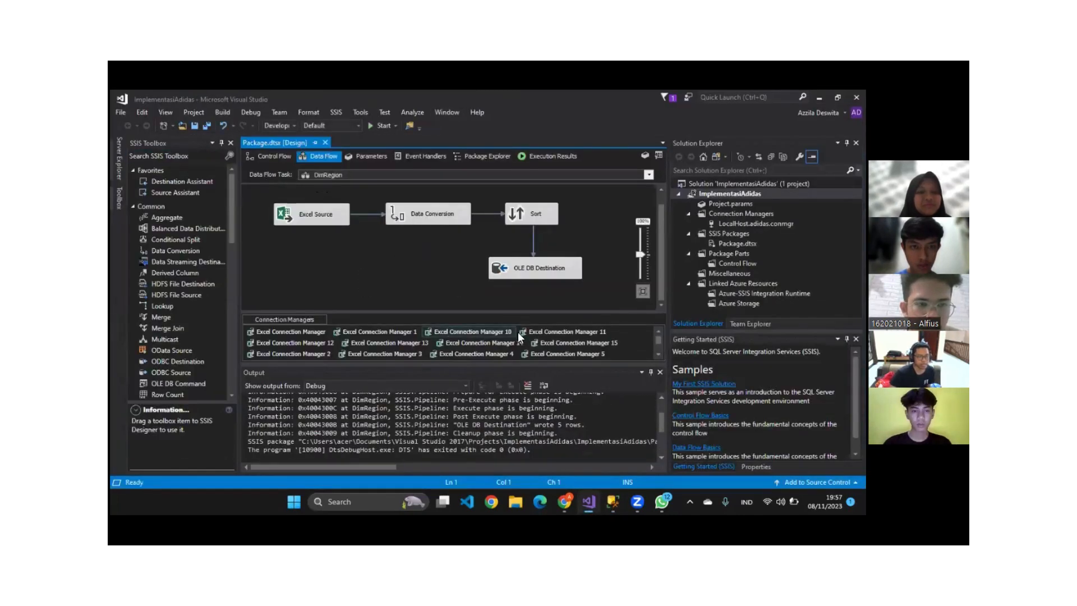
left_click(613, 501)
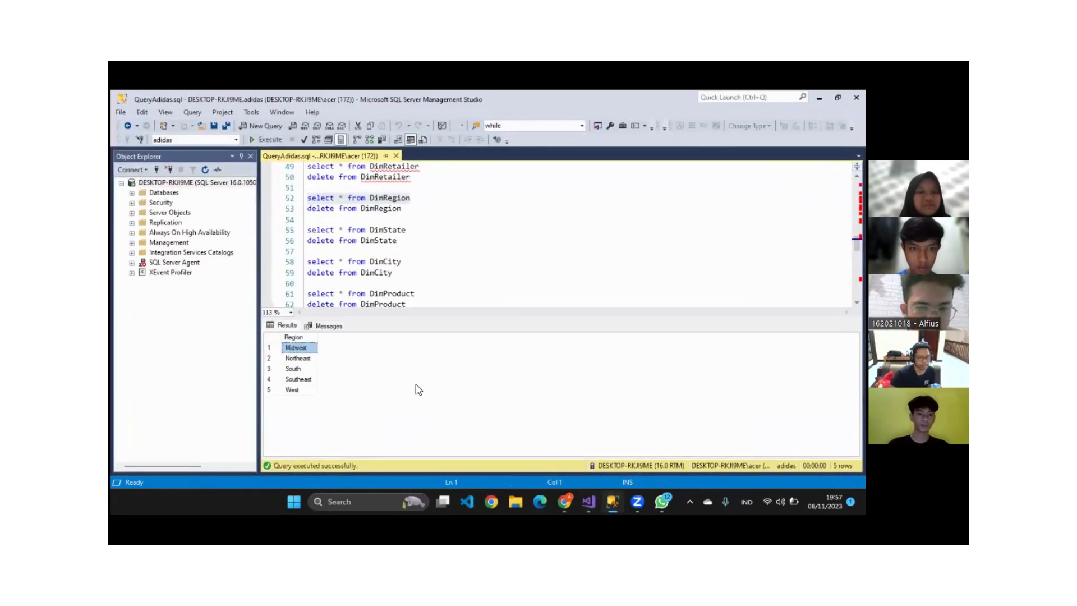
left_click(819, 97)
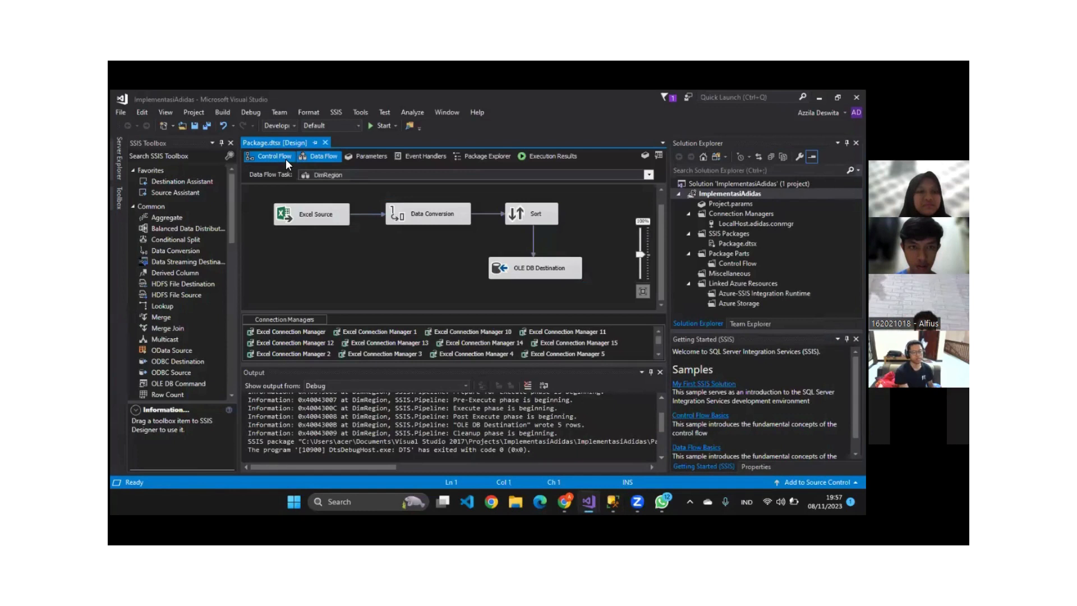
- Disable the DimRegion task and enable the DimState task in the package's control flow
left_click(287, 160)
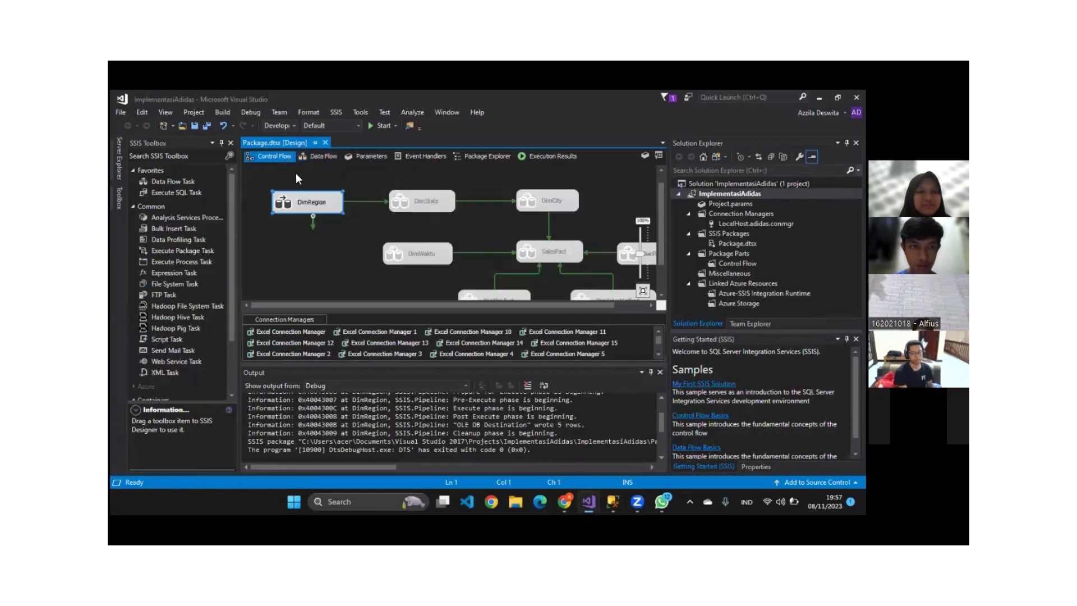
right_click(311, 209)
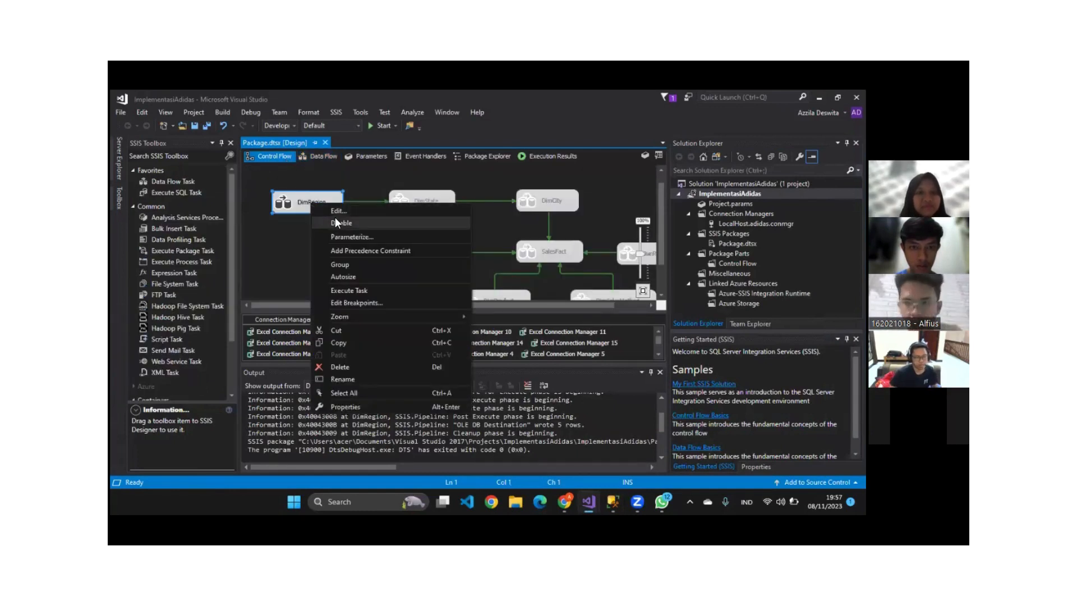
left_click(335, 217)
right_click(443, 202)
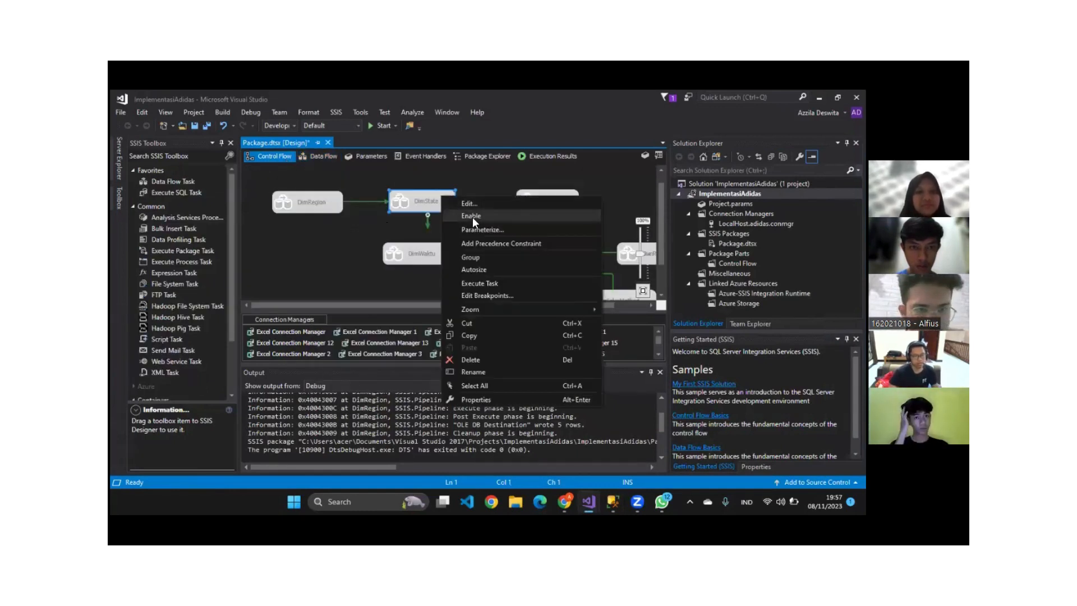
left_click(473, 217)
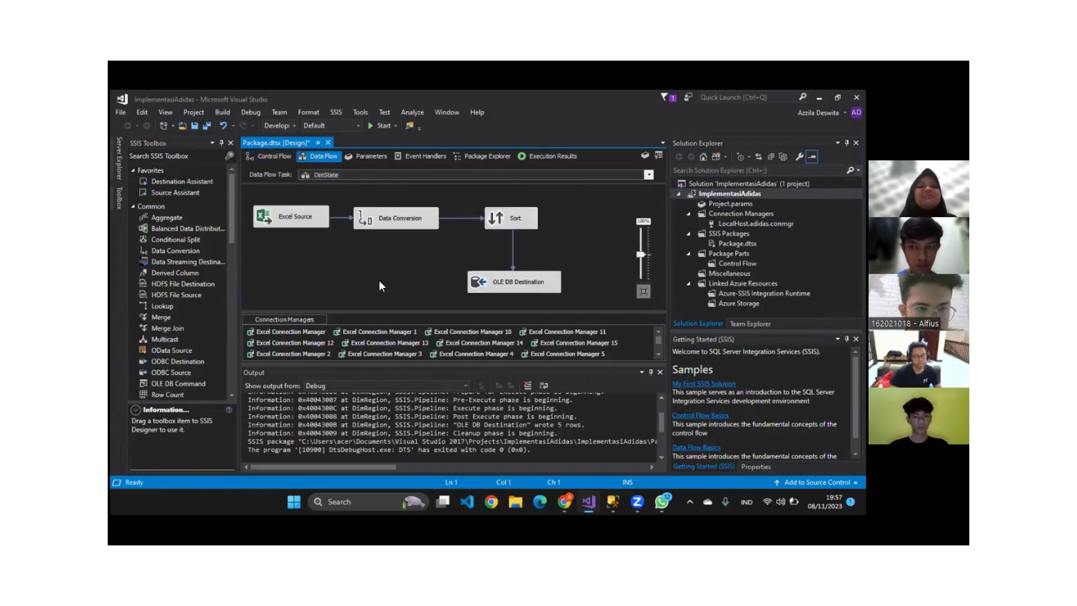
- Run the package to execute the DimState data flow
left_click(300, 222)
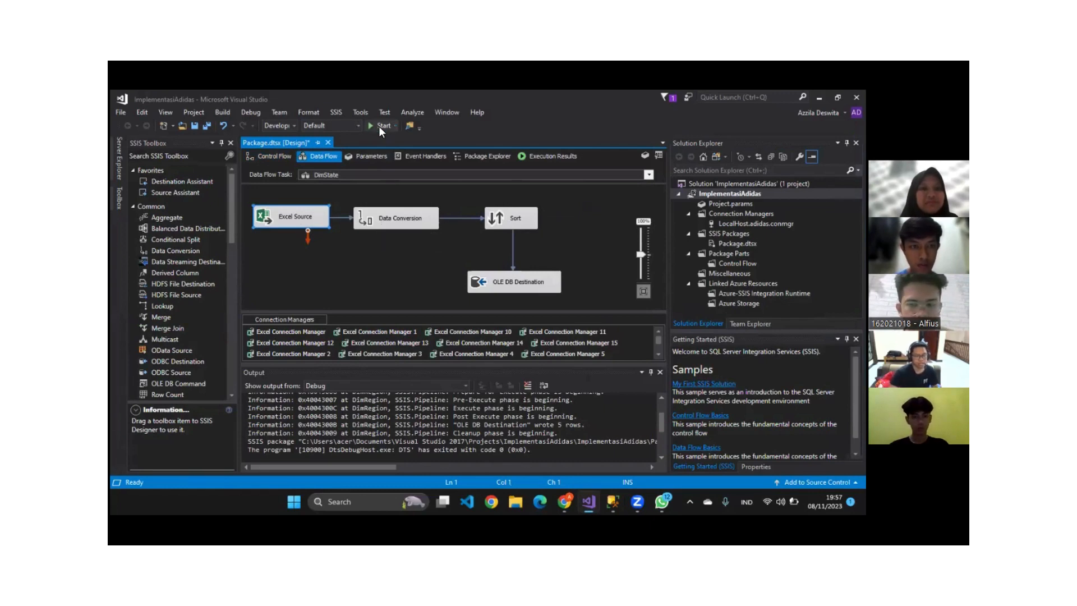
left_click(416, 259)
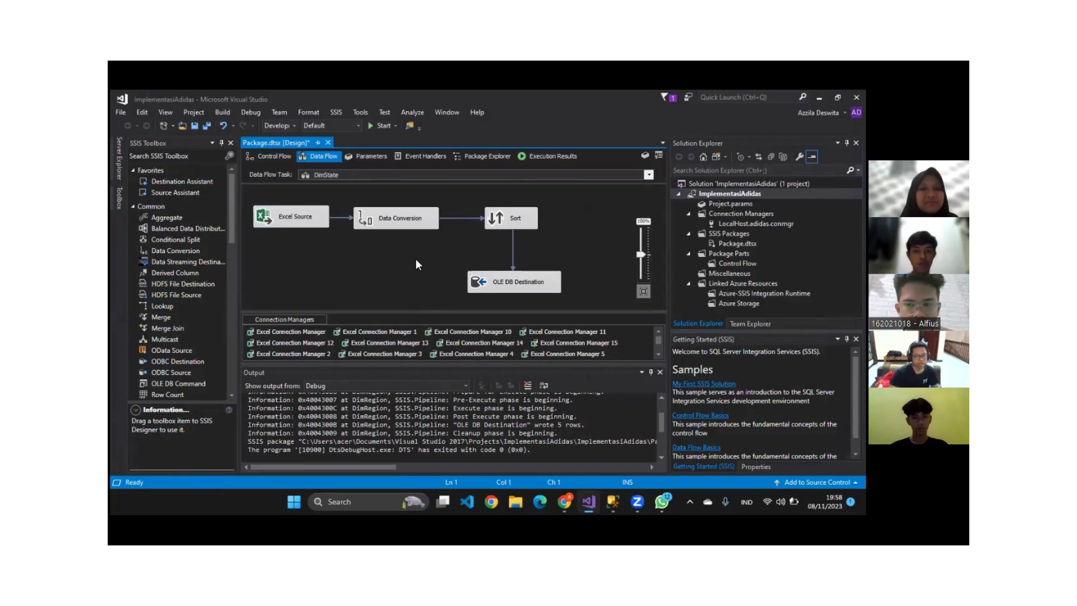
left_click(373, 126)
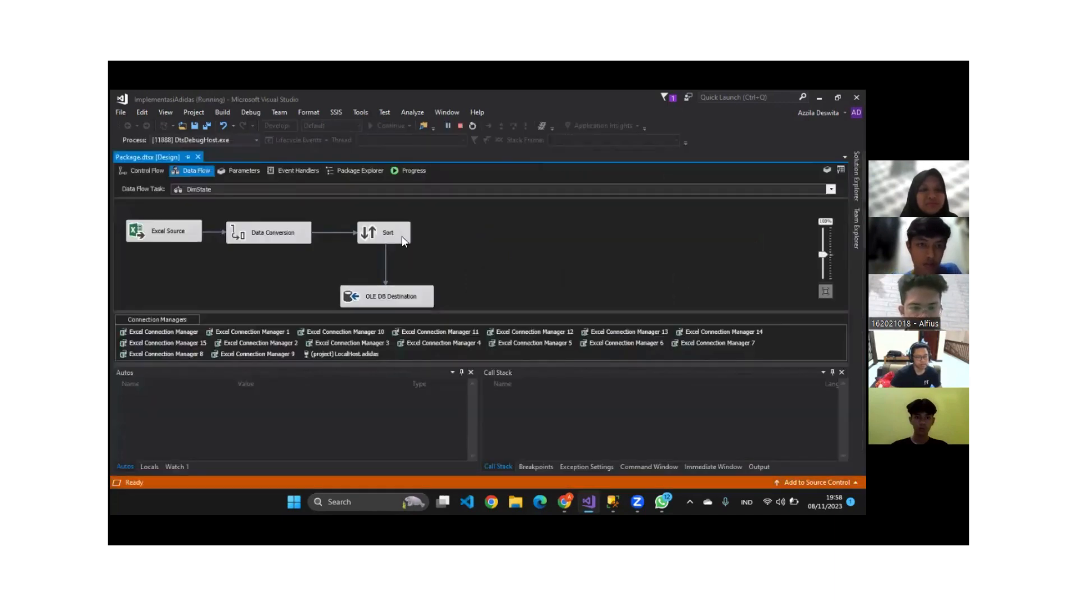
- Query all rows of the DimState table in SQL Server Management Studio and look through the returned states and regions
left_click(613, 502)
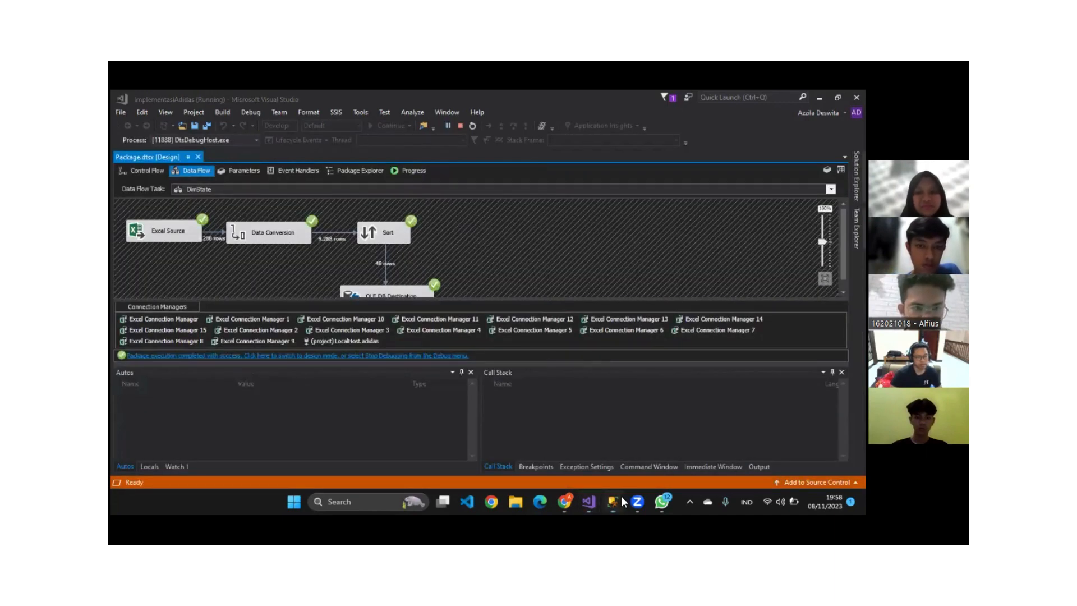
left_click_drag(406, 230, 304, 238)
left_click(267, 139)
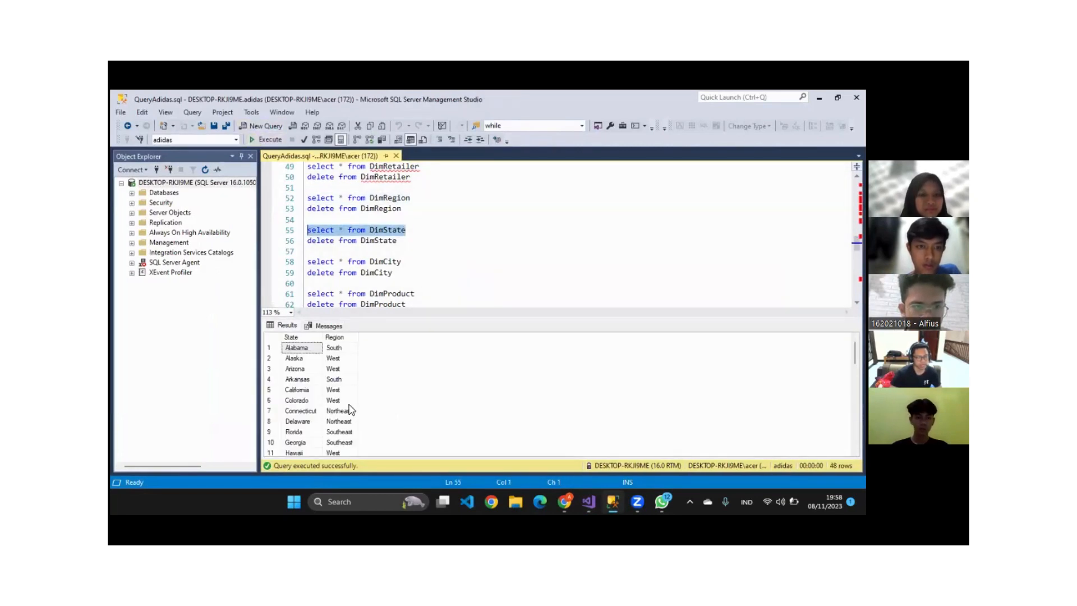
scroll(350, 409, "down", 1)
scroll(350, 407, "down", 3)
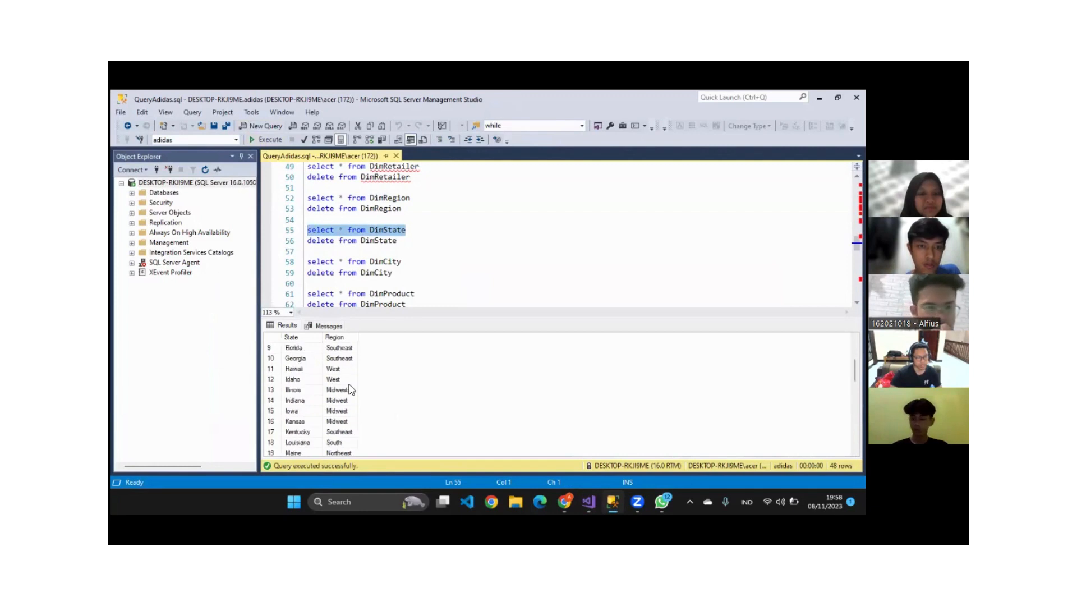
scroll(350, 389, "down", 9)
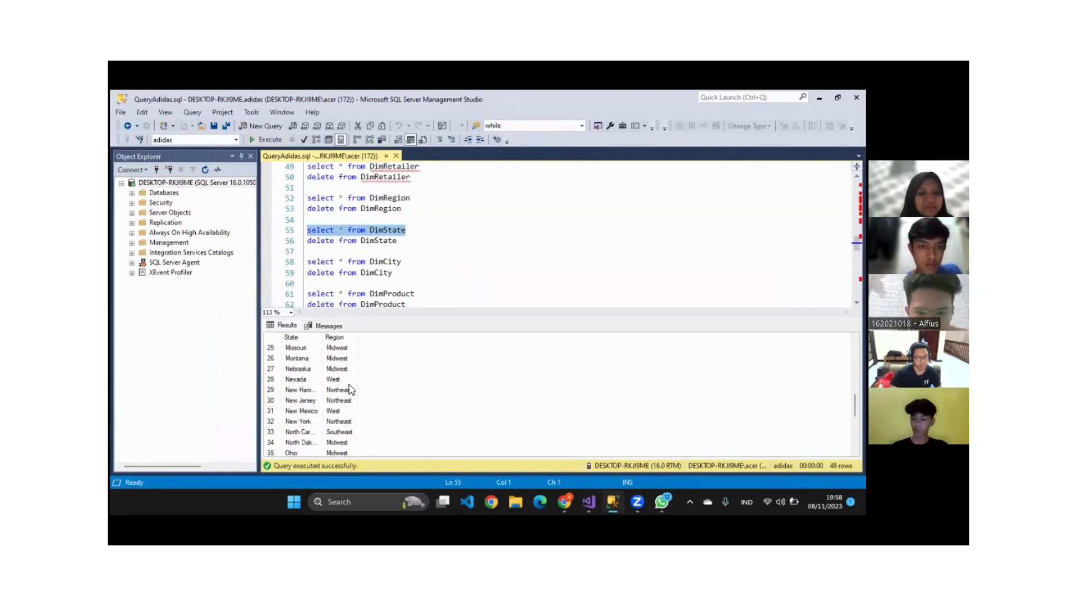
scroll(351, 389, "up", 13)
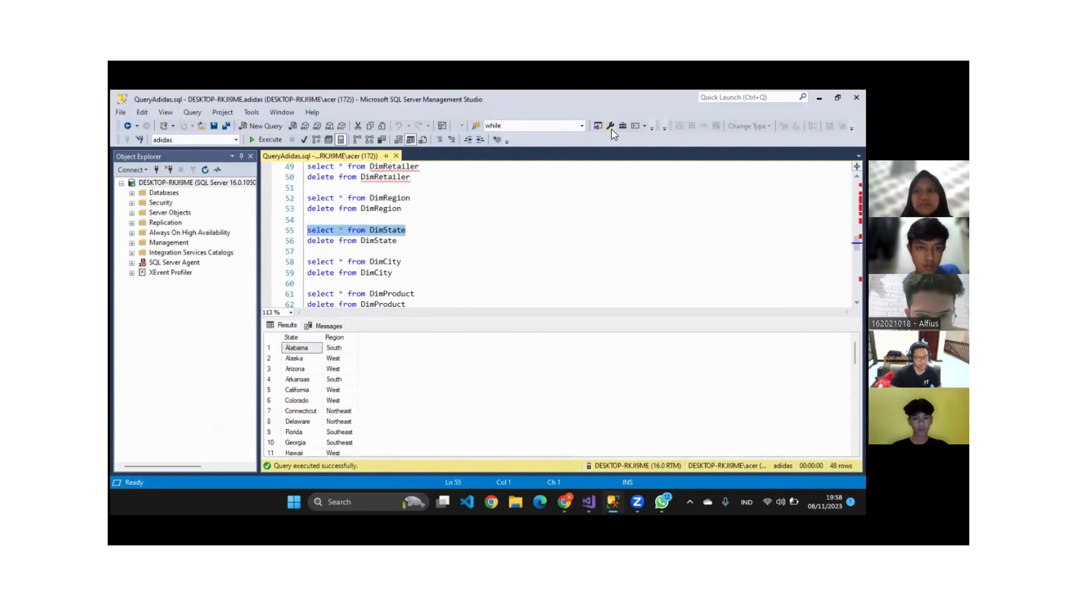
- Return to Visual Studio and end the debugging session of the DimState run
left_click(819, 98)
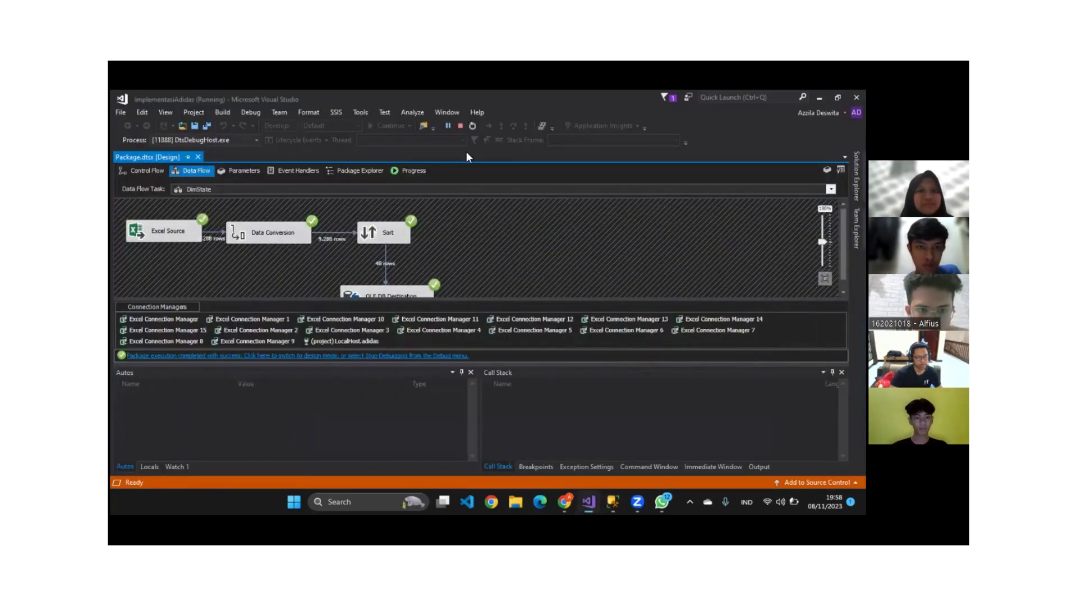
left_click(460, 126)
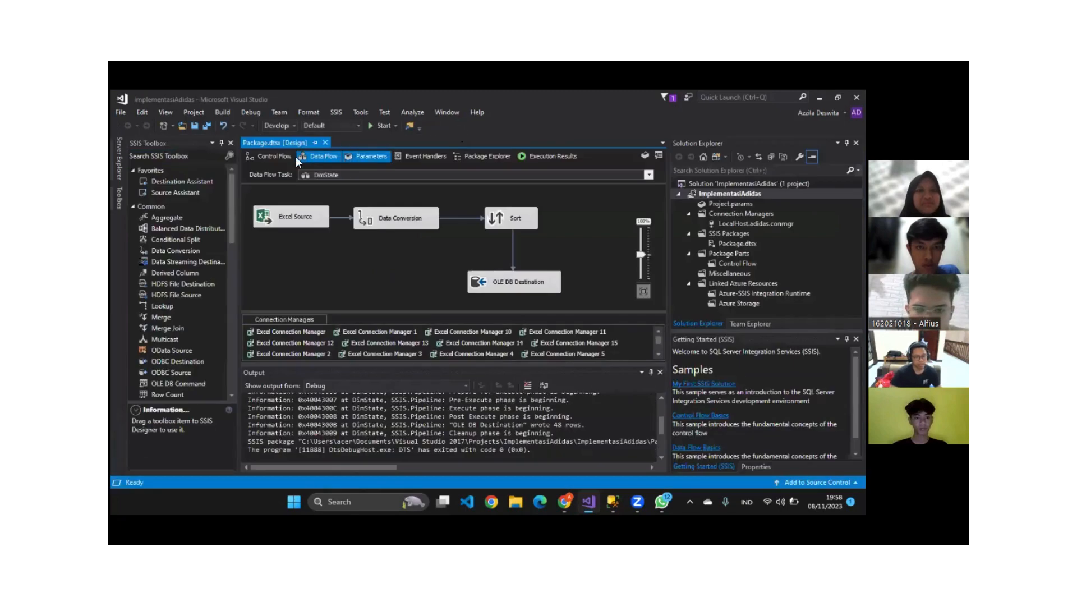
- Disable the DimState task and enable the DimCity task in the package's control flow
left_click(275, 156)
right_click(426, 198)
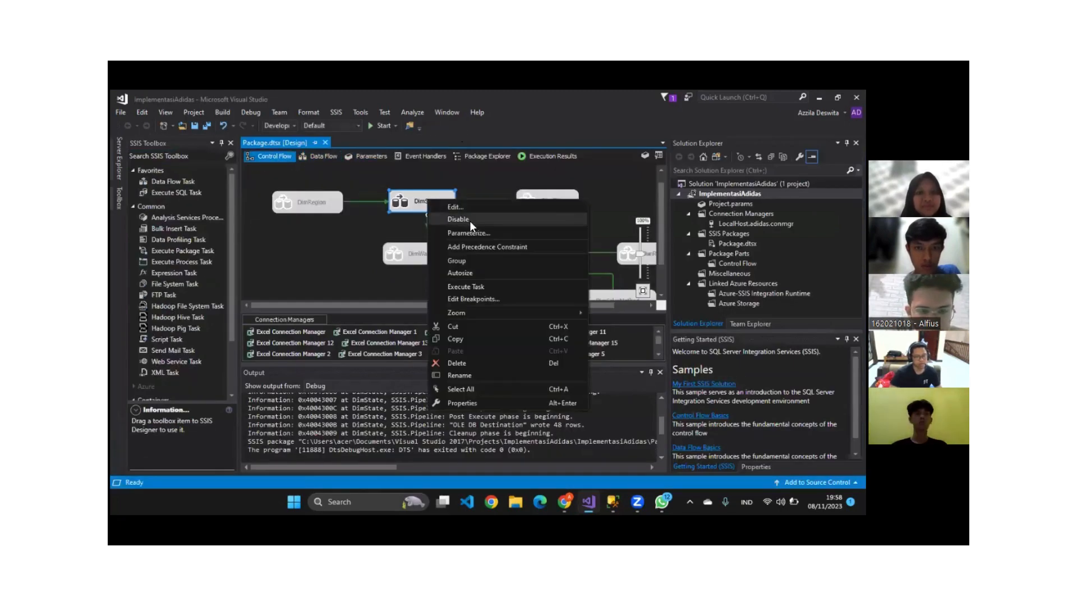
key("Escape")
left_click(560, 201)
right_click(563, 198)
key("Escape")
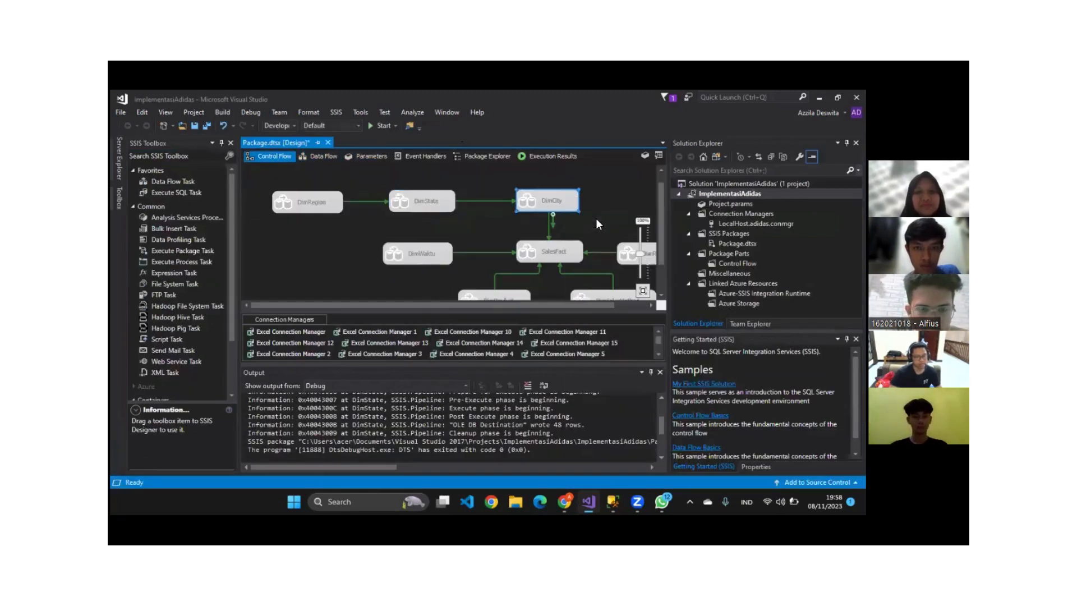
- Open the data flow of the DimCity task and run the package to load the DimCity table
double_click(565, 203)
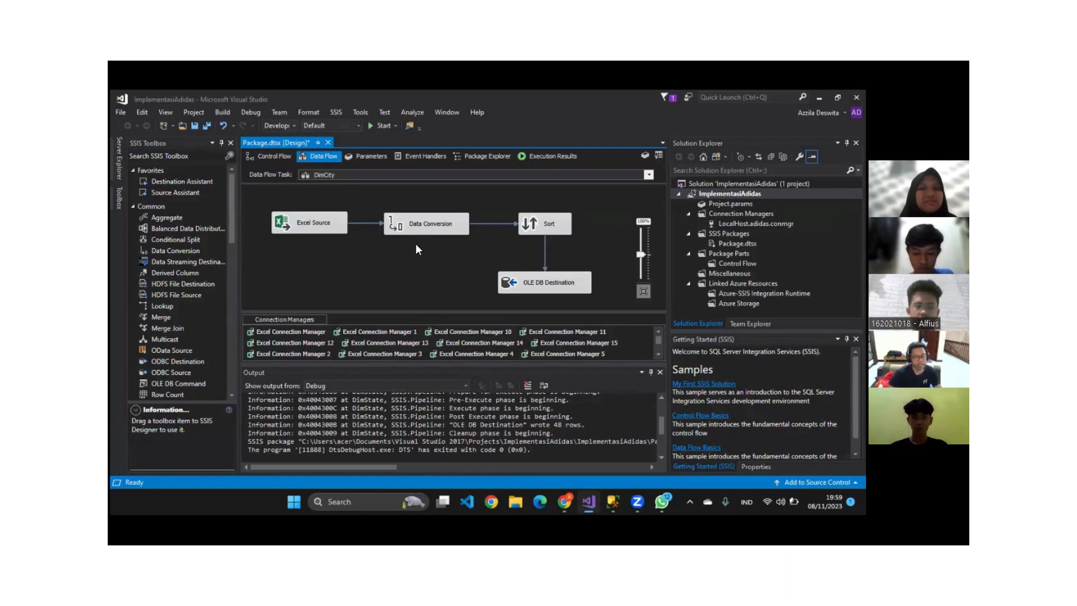
left_click(372, 133)
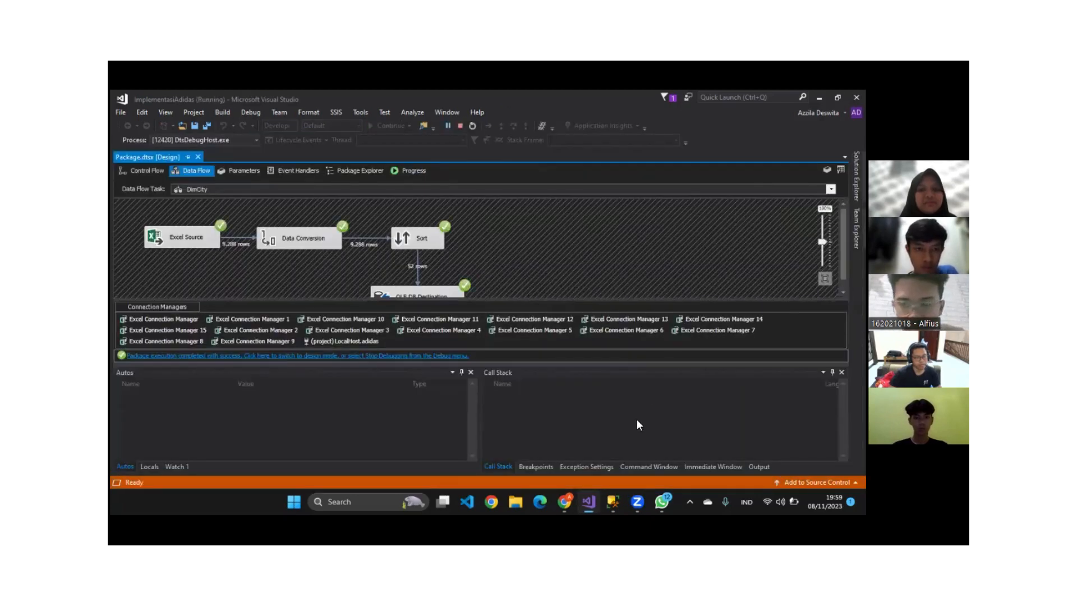
- Query all rows of the DimCity table in SQL Server Management Studio and look through the returned cities, states and regions
left_click(614, 500)
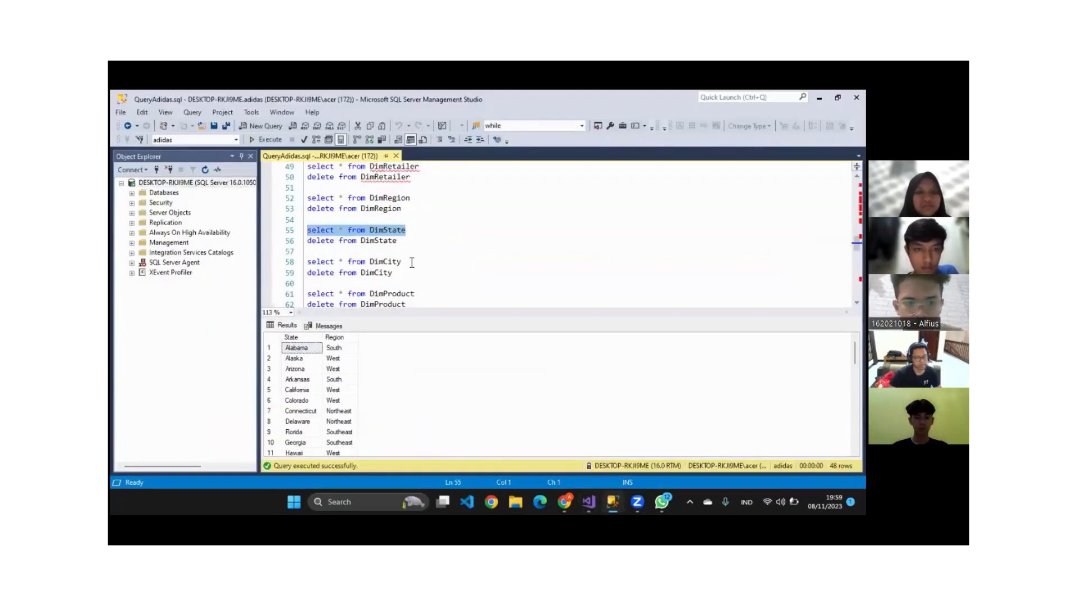
left_click_drag(412, 262, 307, 262)
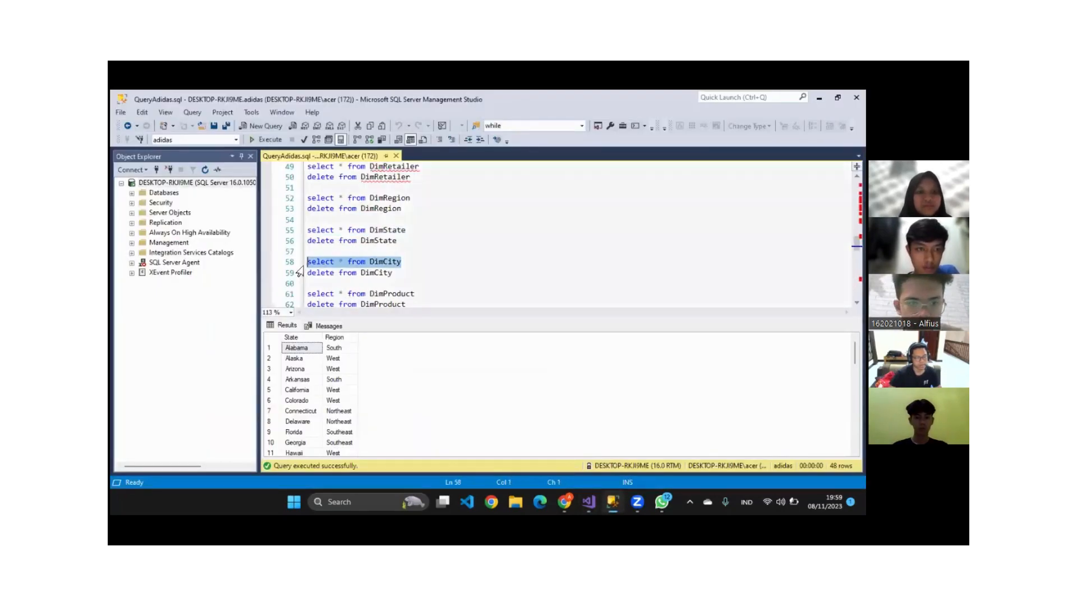
left_click(269, 139)
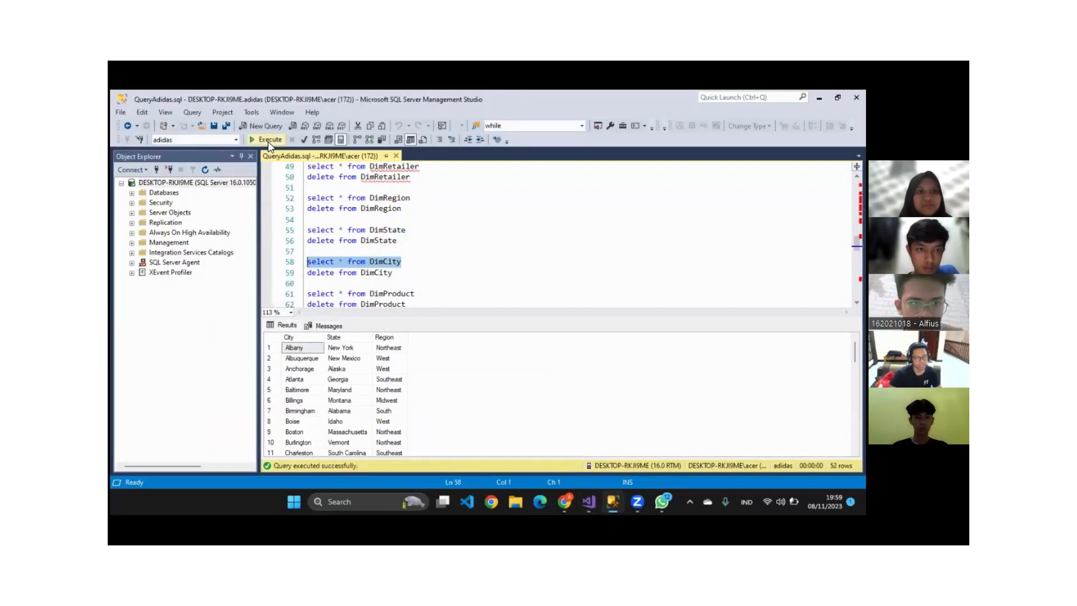
left_click(418, 409)
scroll(372, 419, "down", 1)
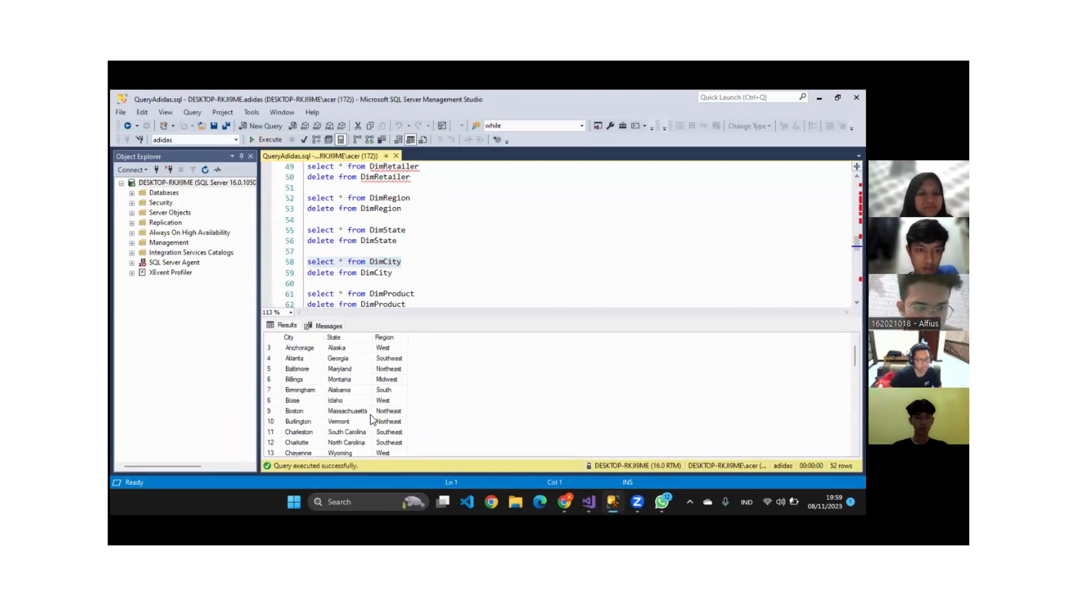
scroll(371, 420, "down", 4)
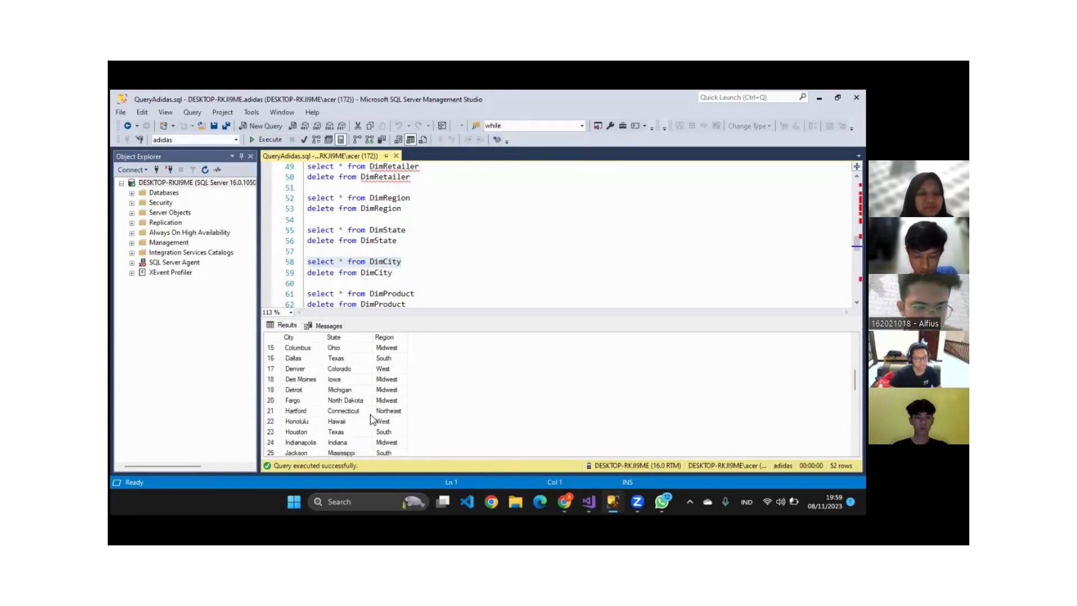
scroll(372, 420, "up", 5)
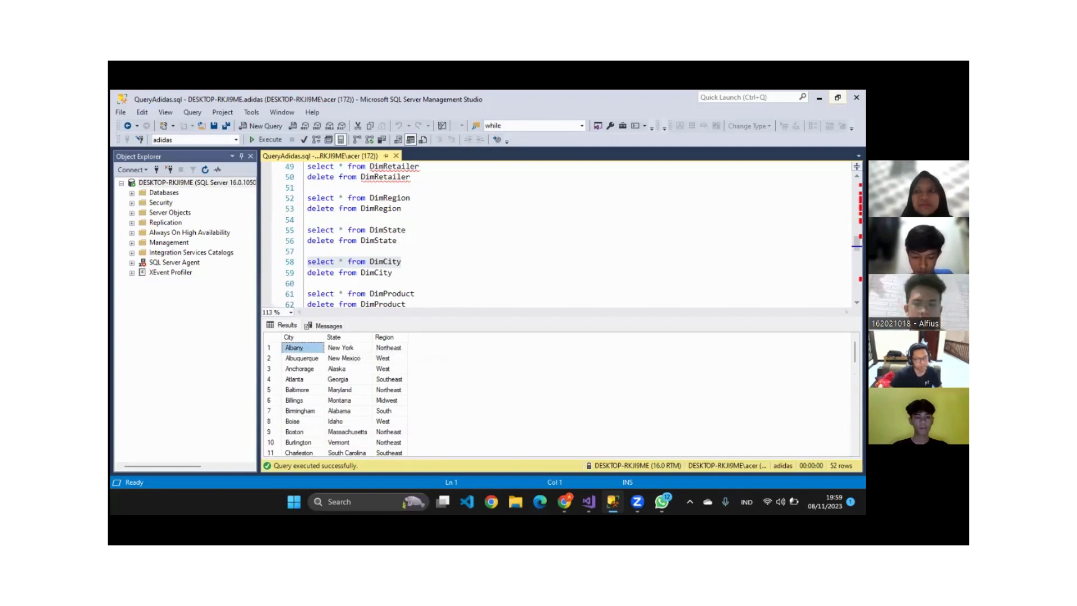
- Return to Visual Studio, end the DimCity debugging session and disable the DimCity task in the control flow
key("alt+Tab")
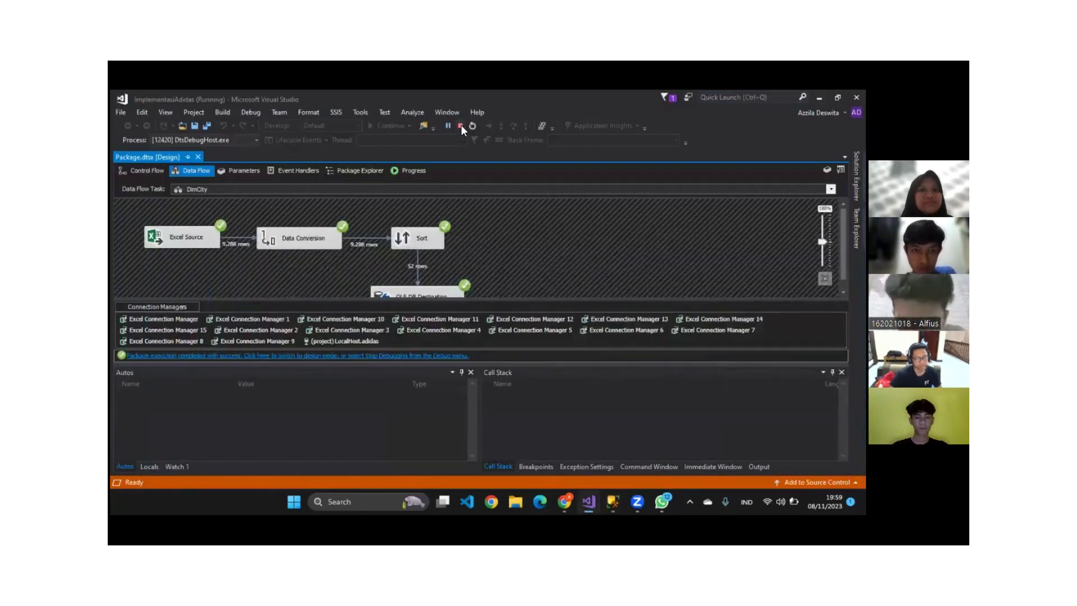
left_click(461, 126)
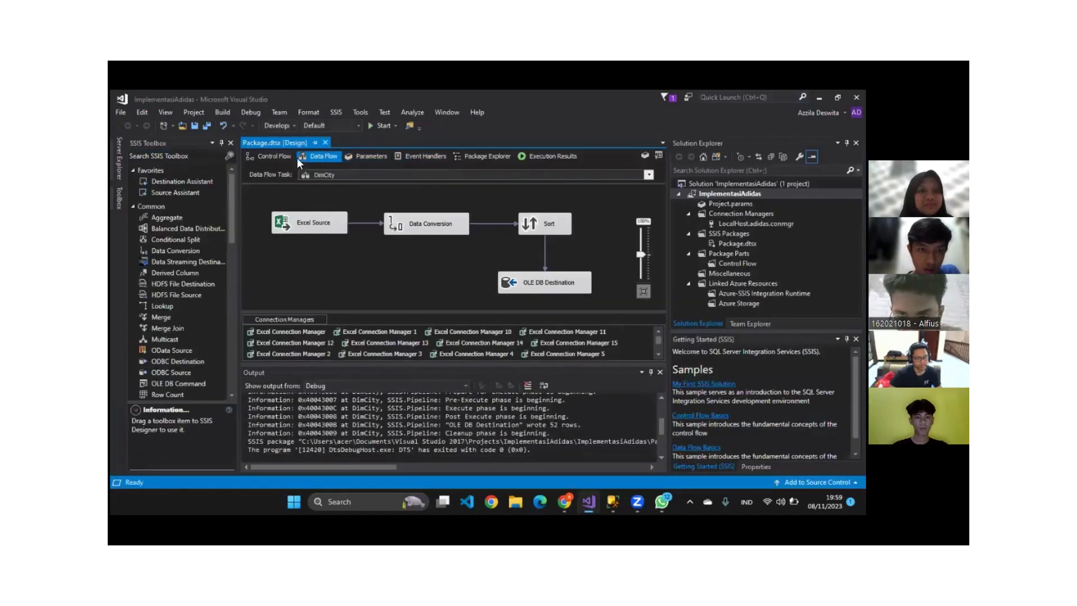
left_click(275, 157)
right_click(546, 200)
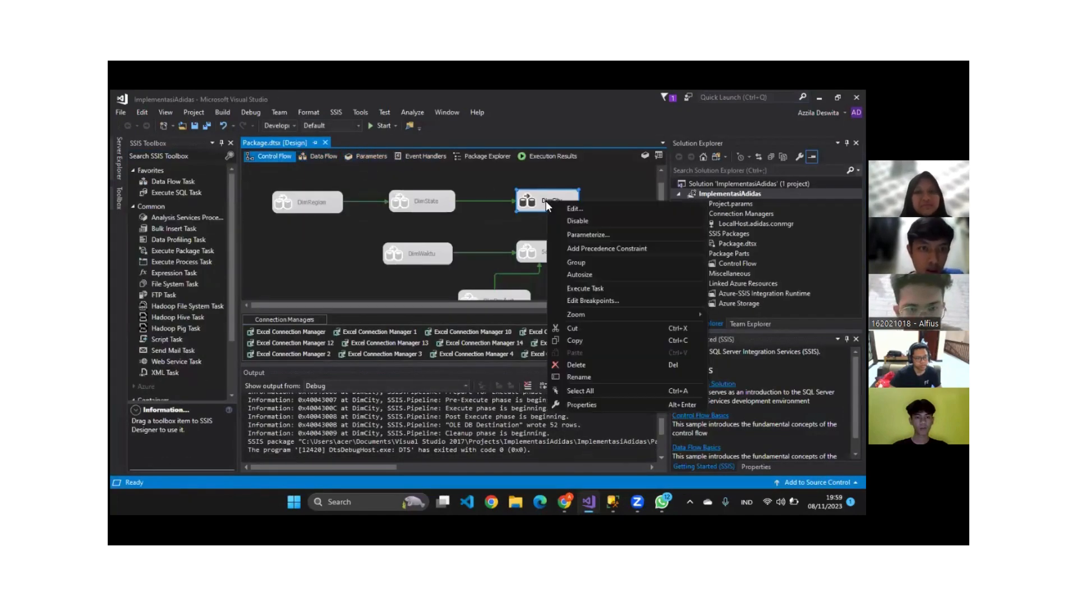
left_click(575, 221)
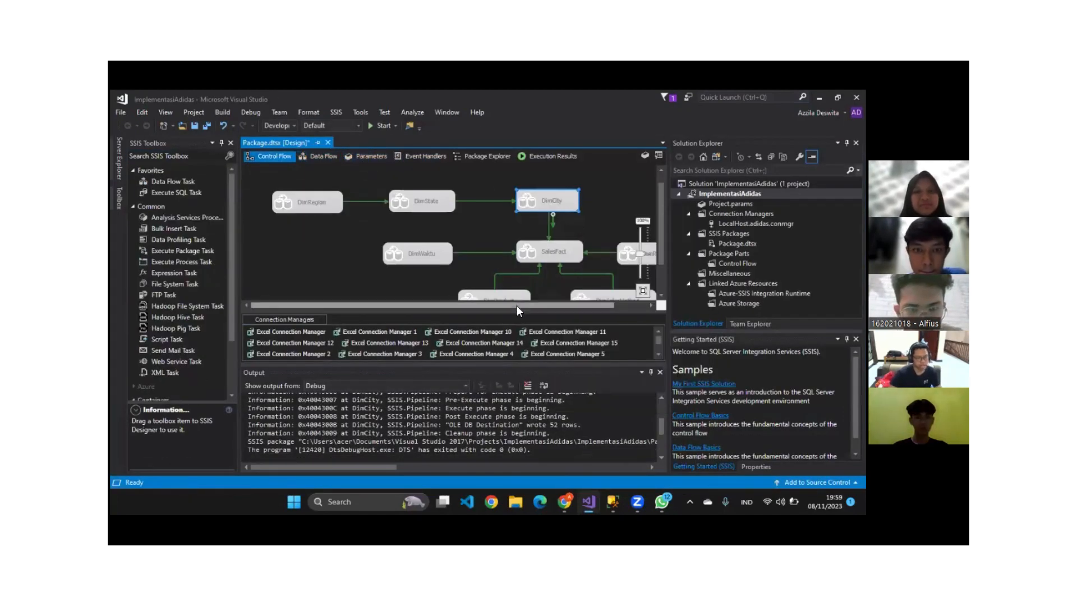
- Enable the DimRetailer task in the package's control flow
left_click_drag(516, 305, 552, 305)
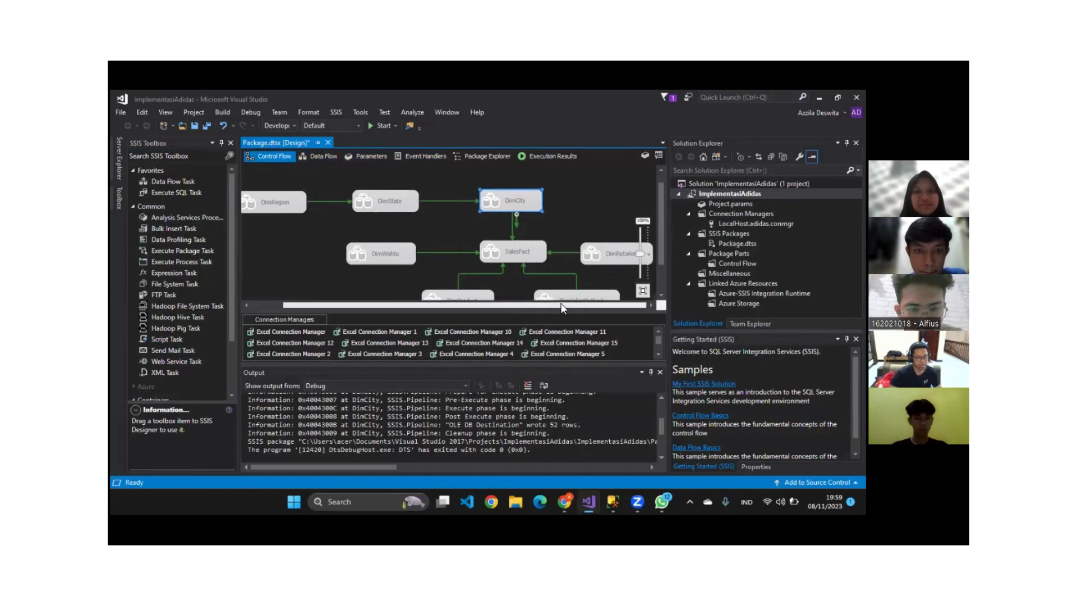
left_click(587, 207)
scroll(588, 193, "down", 2)
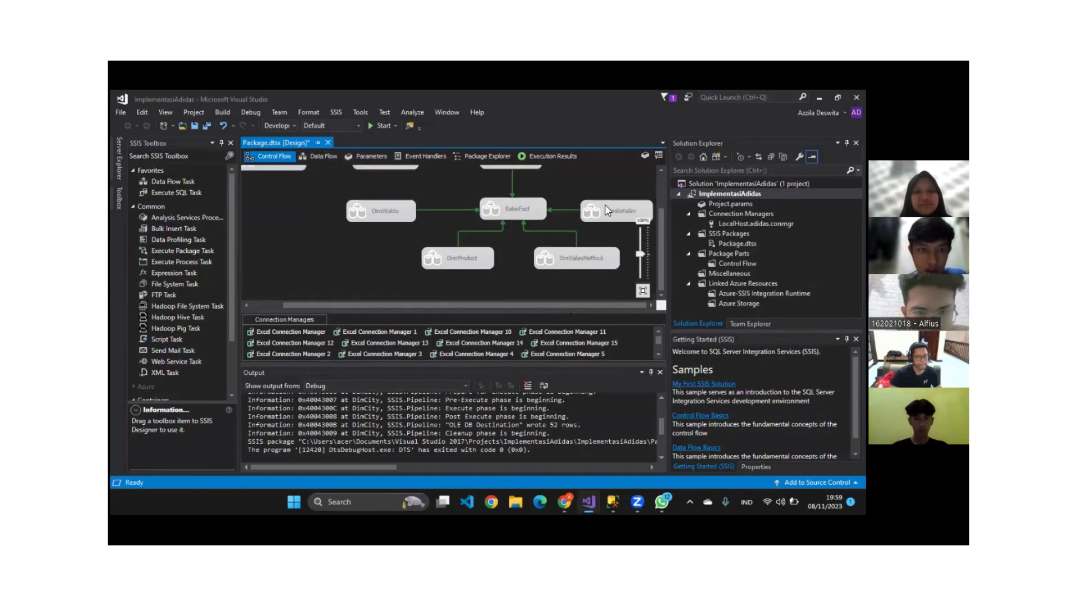
left_click(605, 210)
right_click(605, 205)
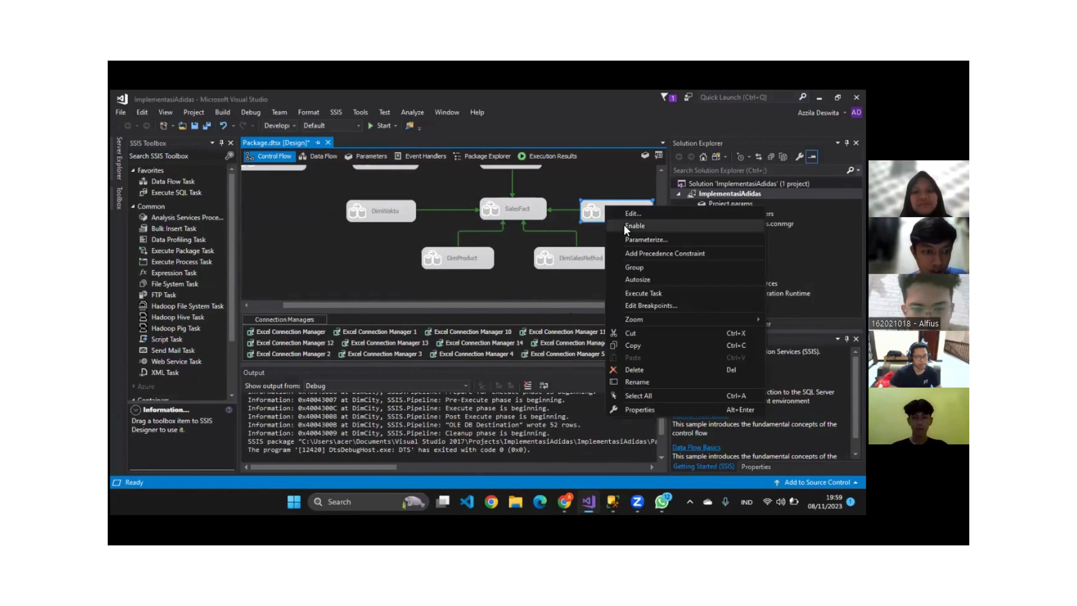
left_click(624, 224)
left_click(616, 178)
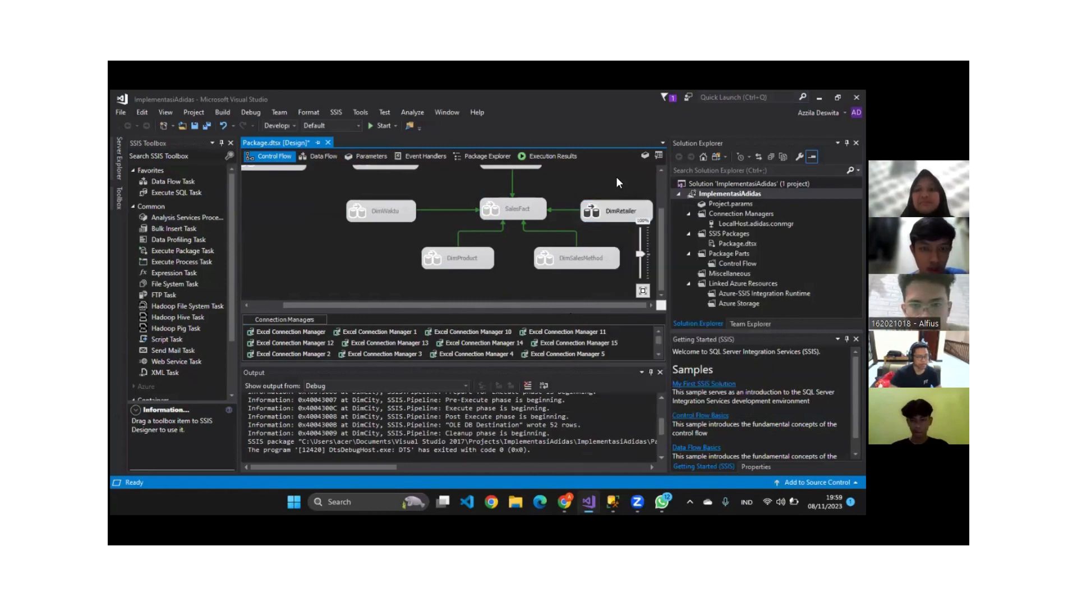
- Open the DimRetailer data flow and examine its components in order, from the Excel Source through the Script Component to the OLE DB Destination
double_click(606, 214)
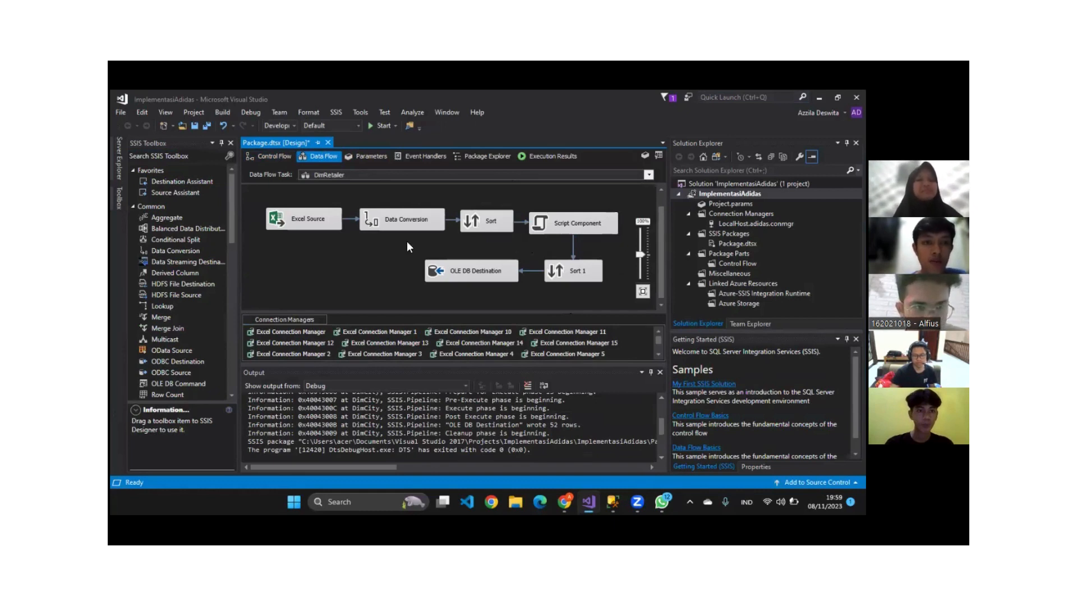
left_click(316, 226)
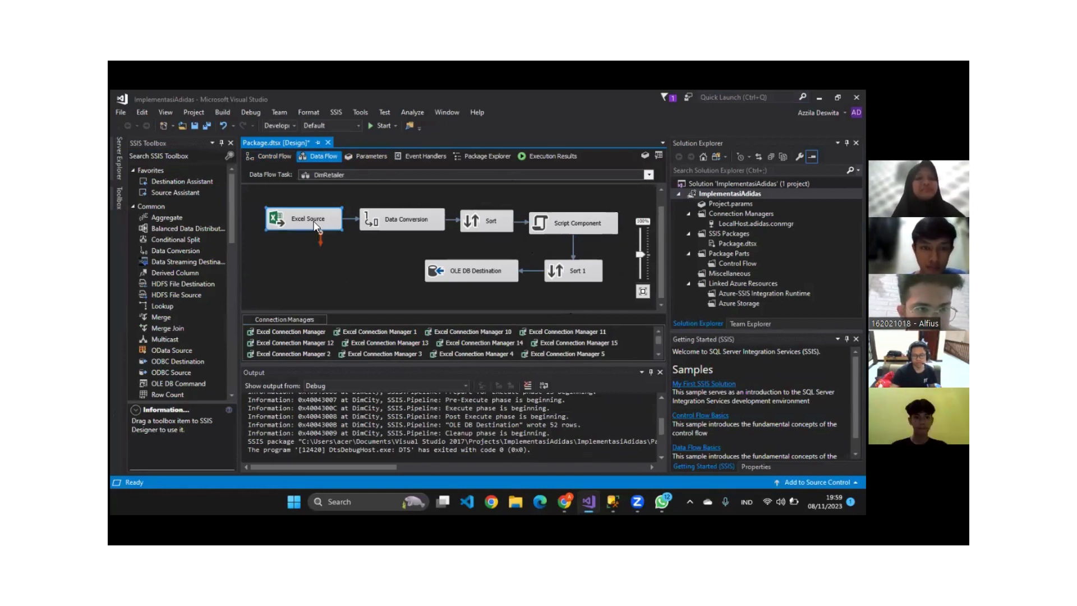
left_click(349, 266)
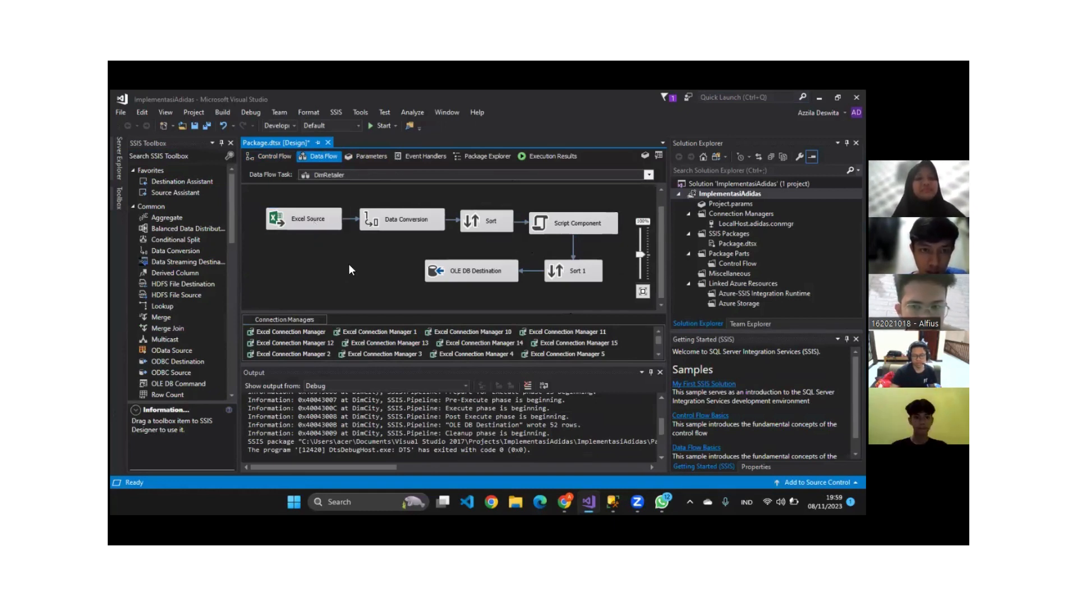
left_click(410, 228)
left_click(391, 261)
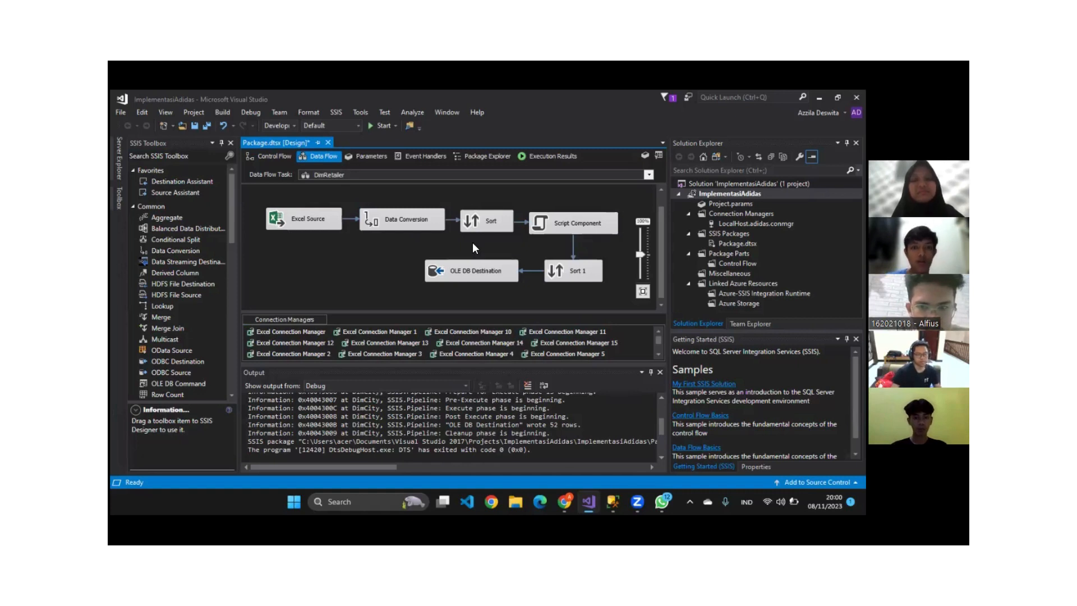
left_click(485, 226)
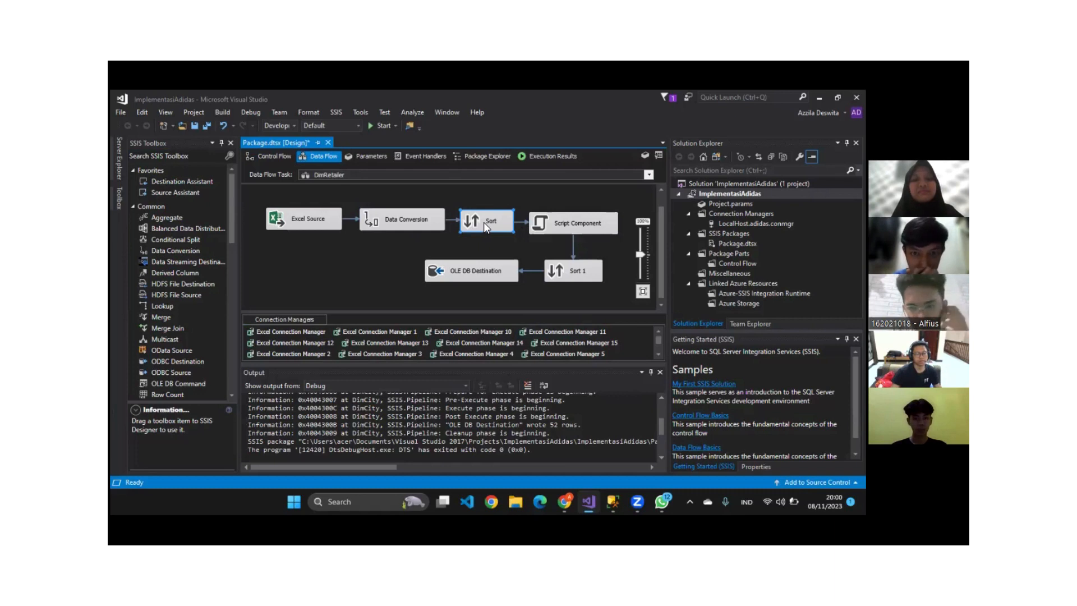
left_click(570, 222)
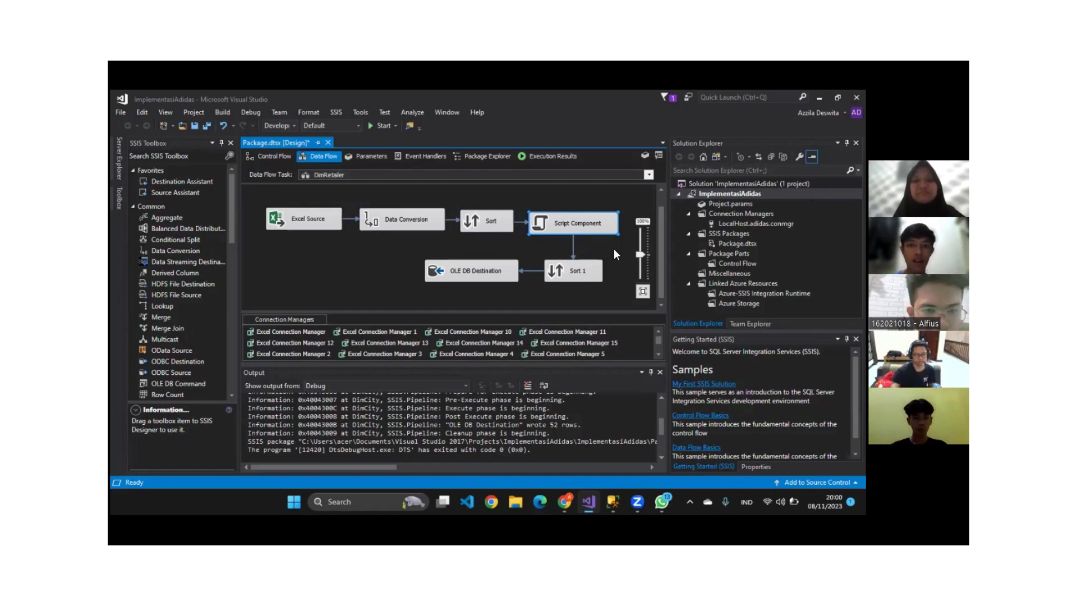
left_click(584, 268)
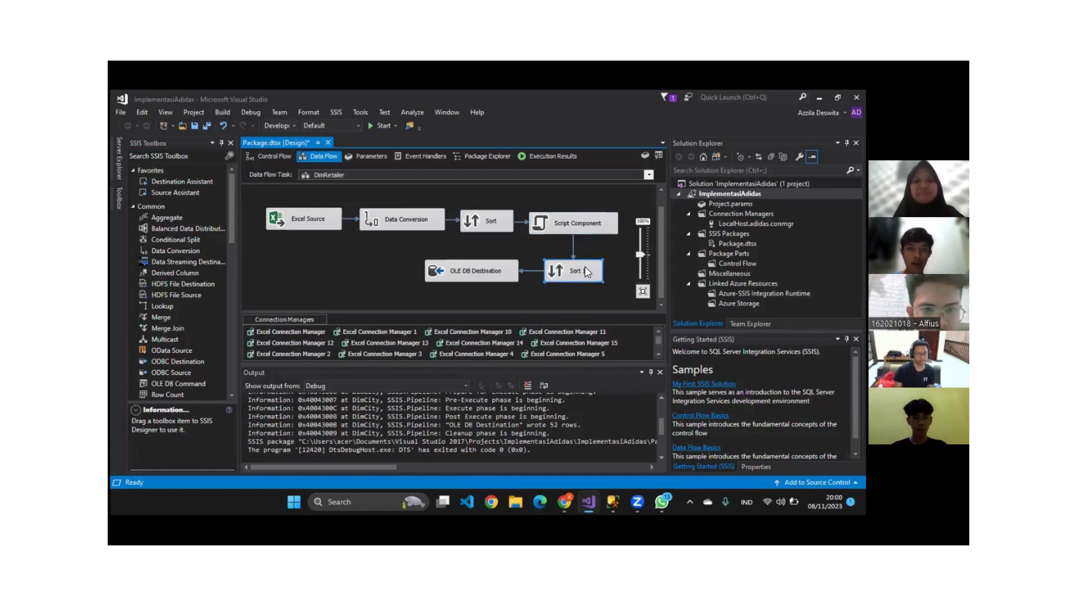
left_click(503, 273)
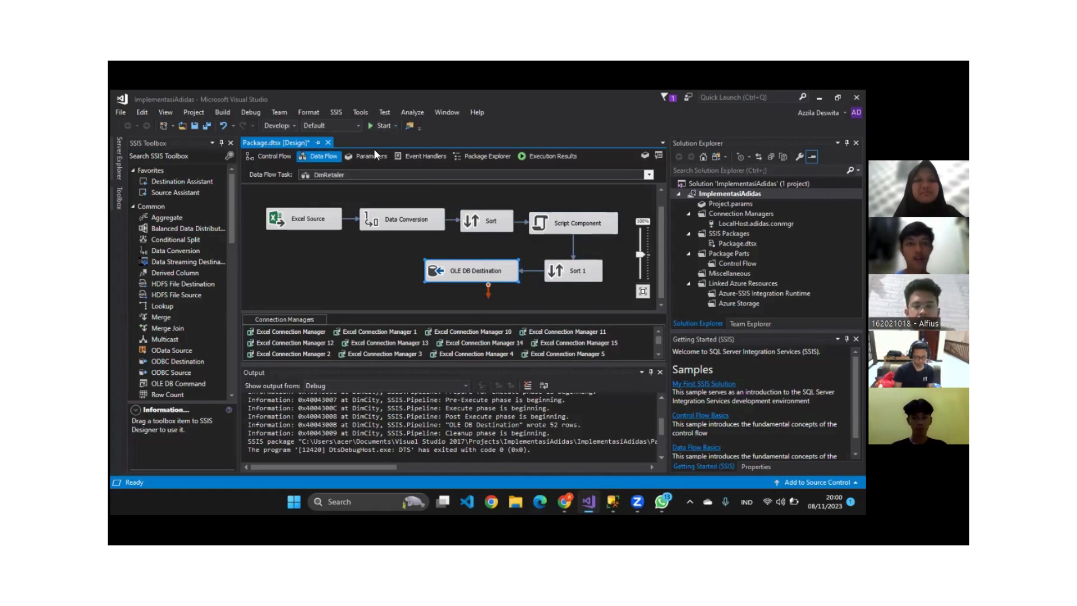
- Run the package to load DimRetailer and query all rows of that table in SQL Server Management Studio
left_click(376, 126)
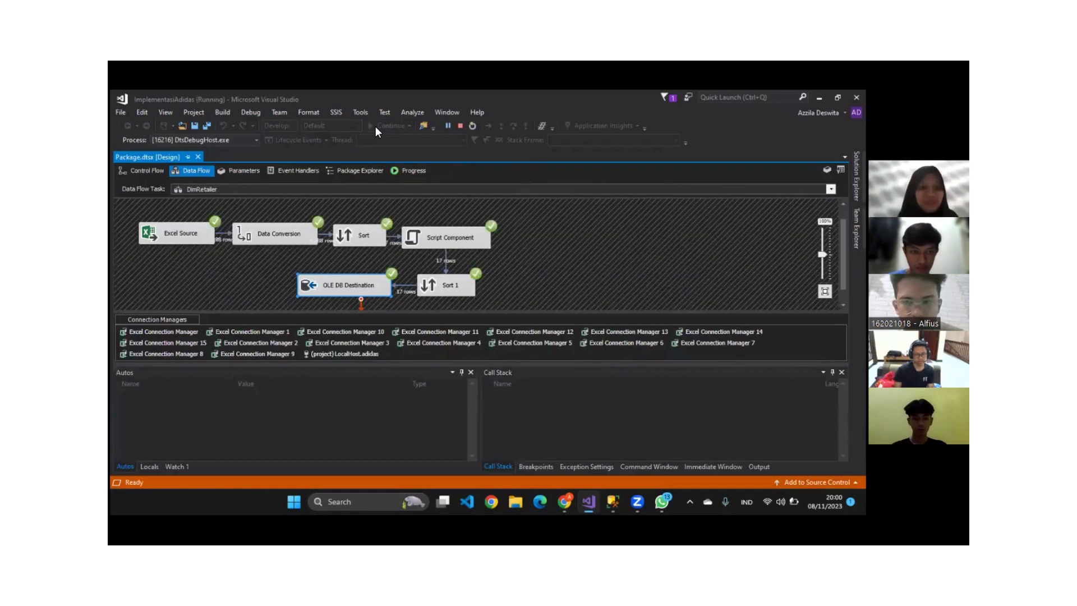
left_click(613, 501)
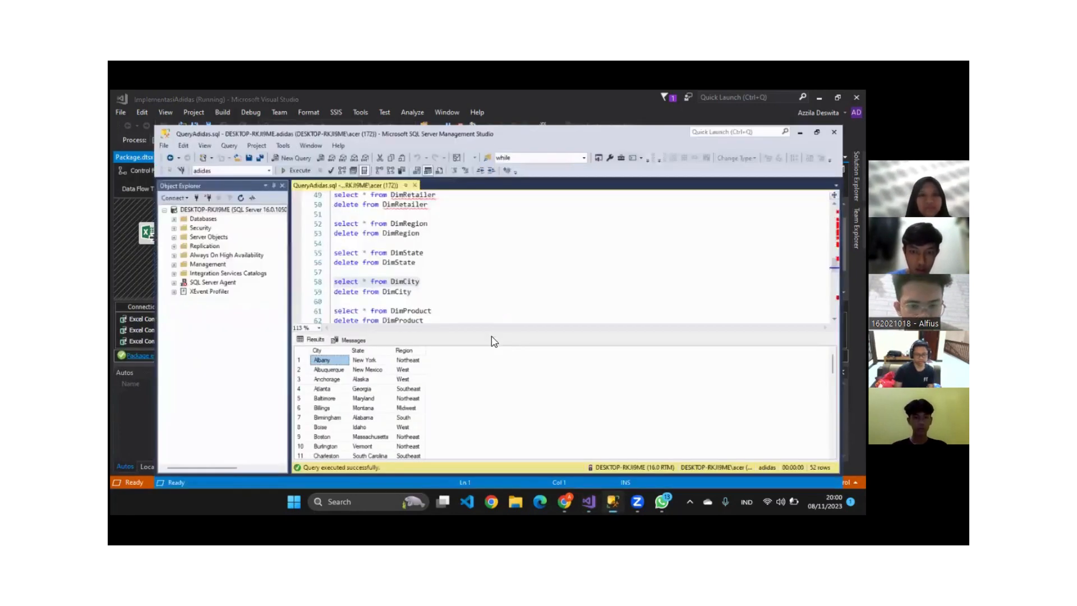
left_click_drag(419, 166, 307, 166)
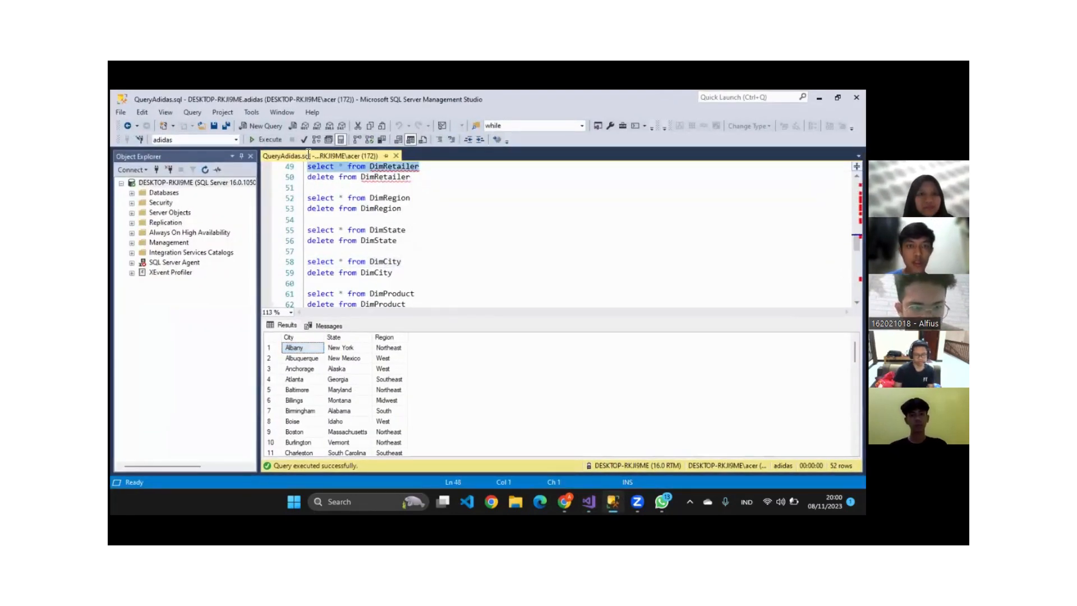
left_click(271, 142)
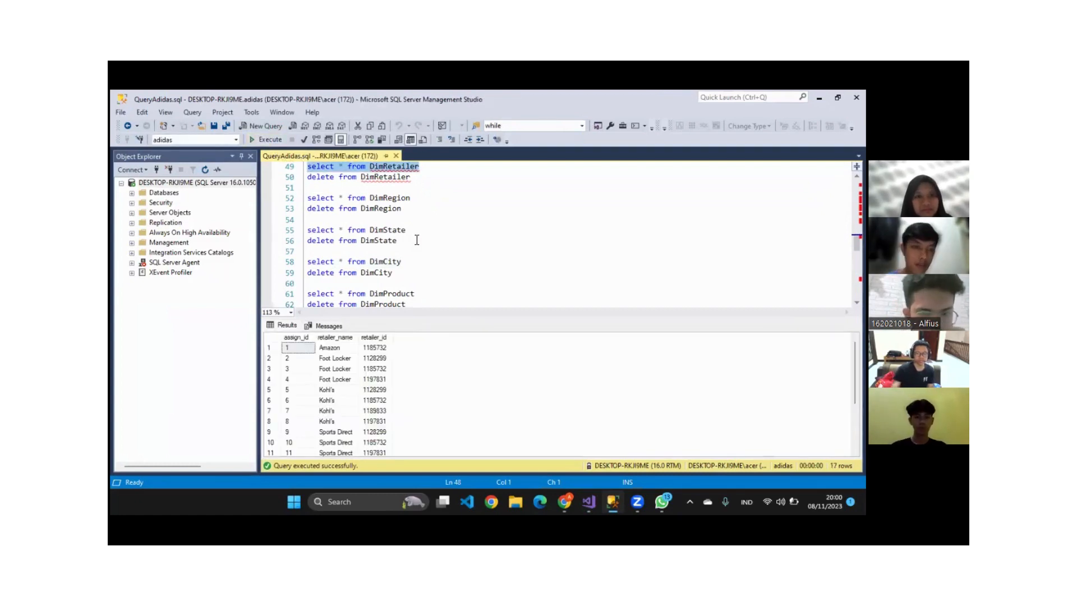
- Look through the DimRetailer query results, checking the assign_id, retailer_name and retailer_id columns
scroll(419, 238, "up", 1)
scroll(359, 408, "down", 3)
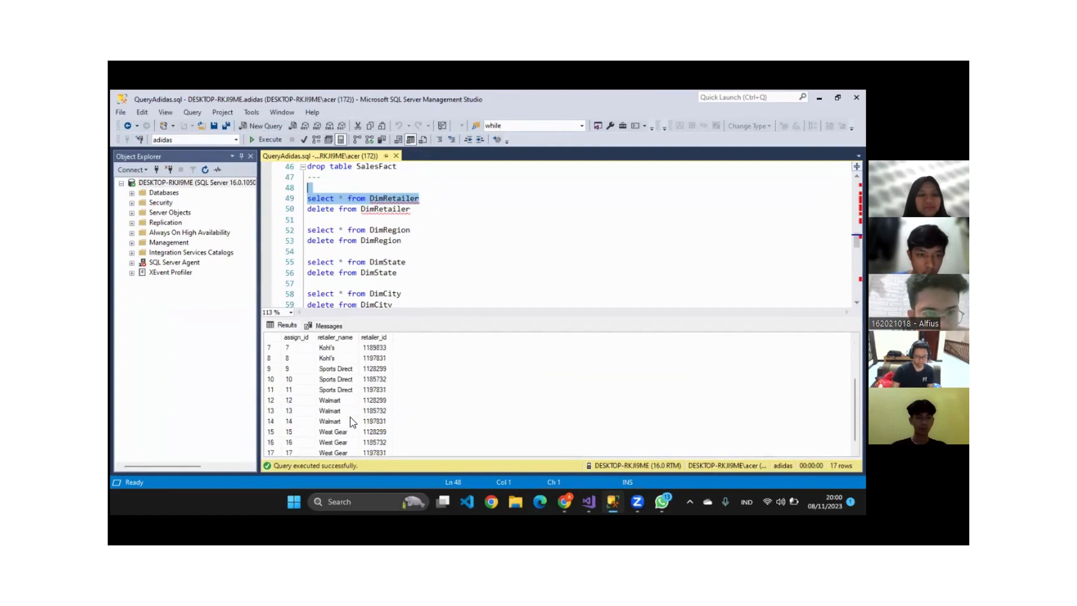
scroll(352, 422, "up", 3)
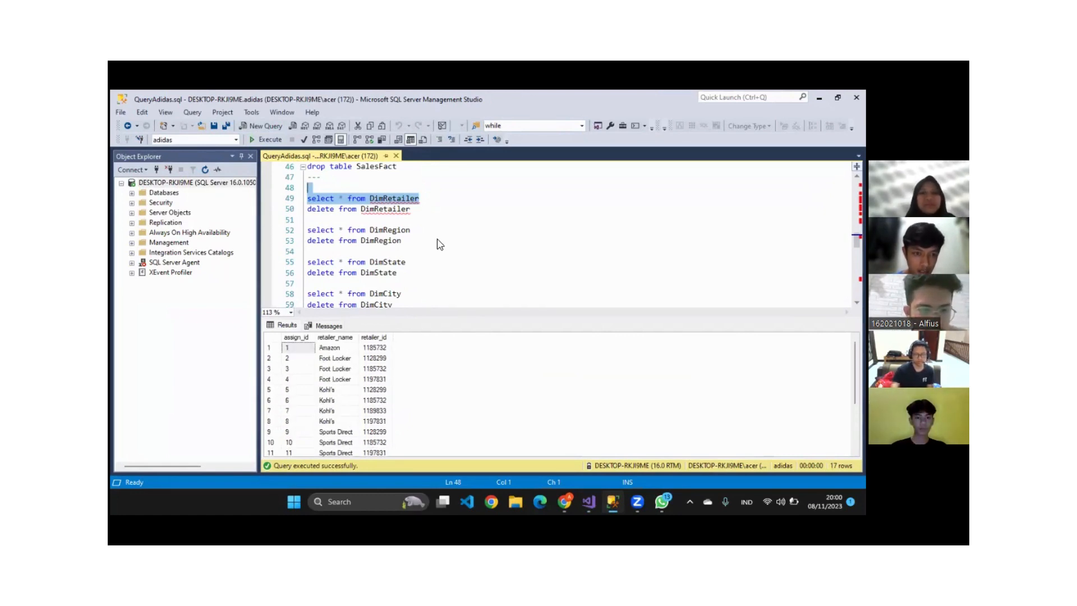
left_click(819, 98)
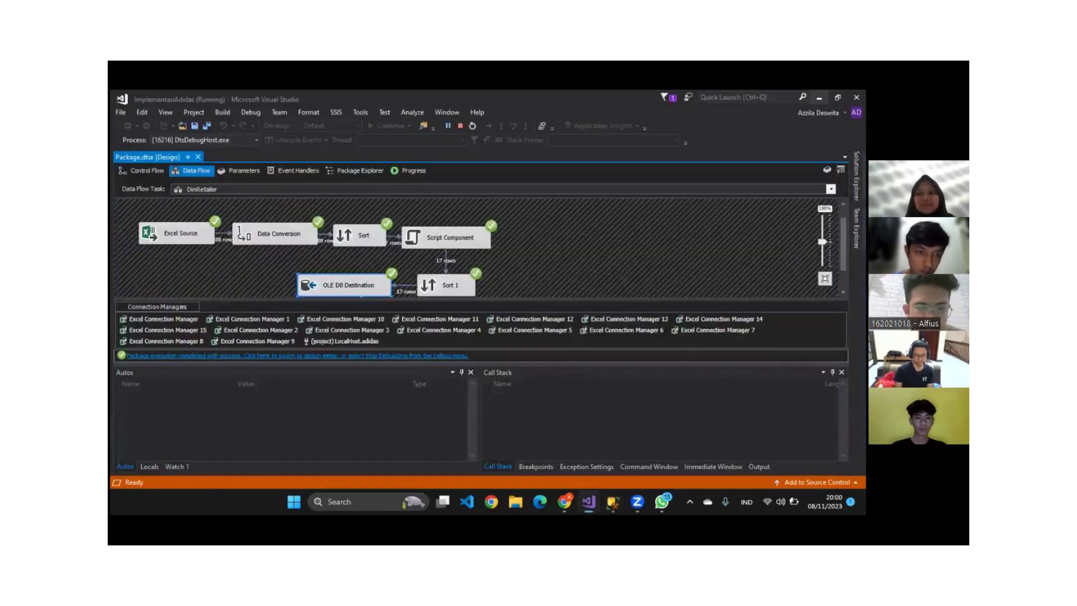
left_click(613, 502)
left_click(342, 347)
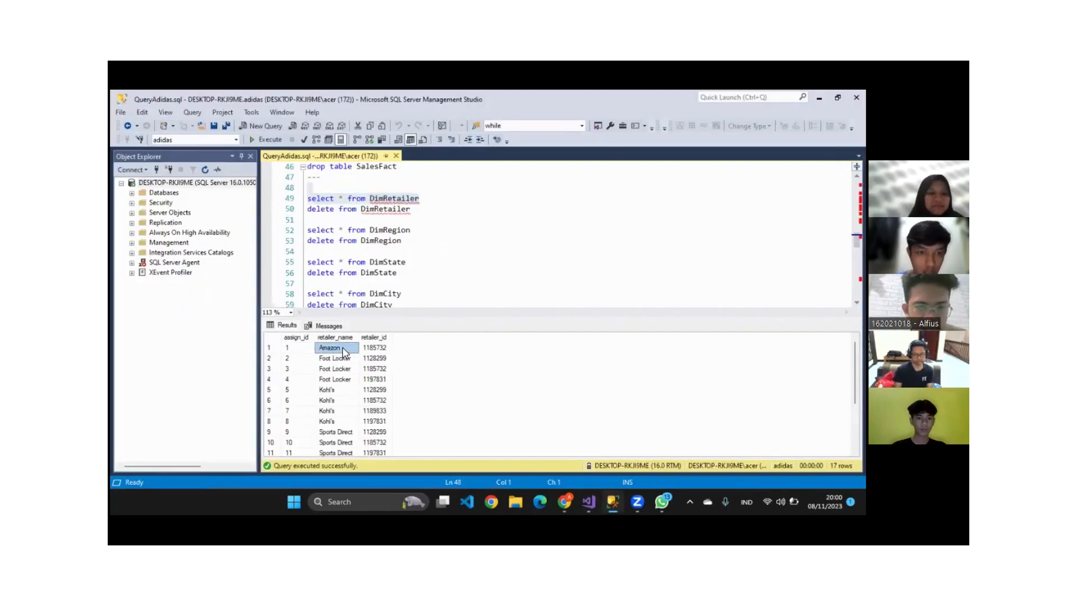
left_click(373, 347)
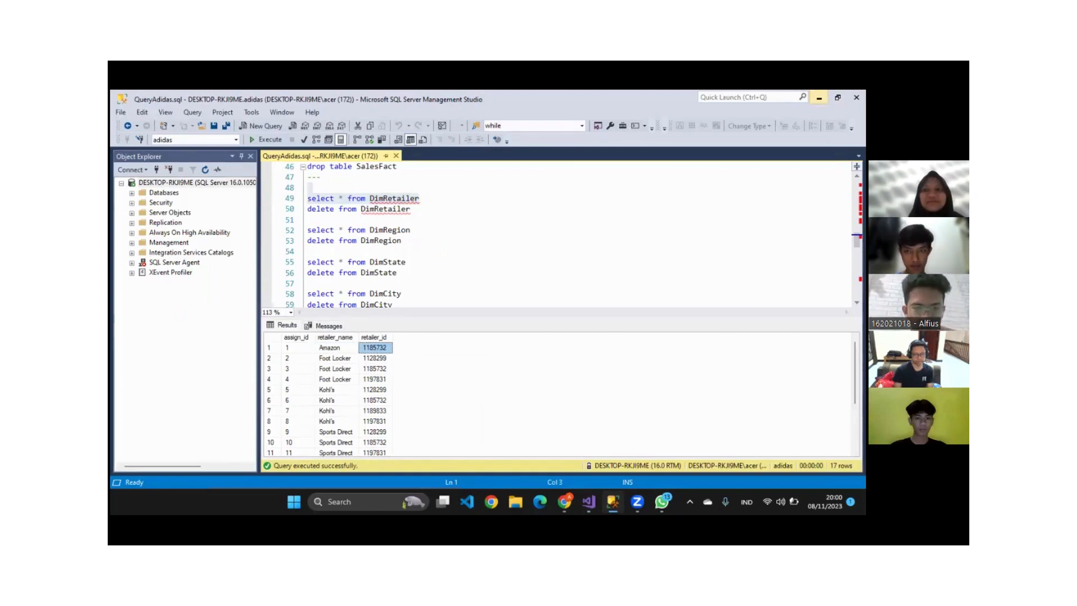
- Return to Visual Studio, end the DimRetailer debugging session and show the package's control flow
left_click(819, 97)
left_click(458, 125)
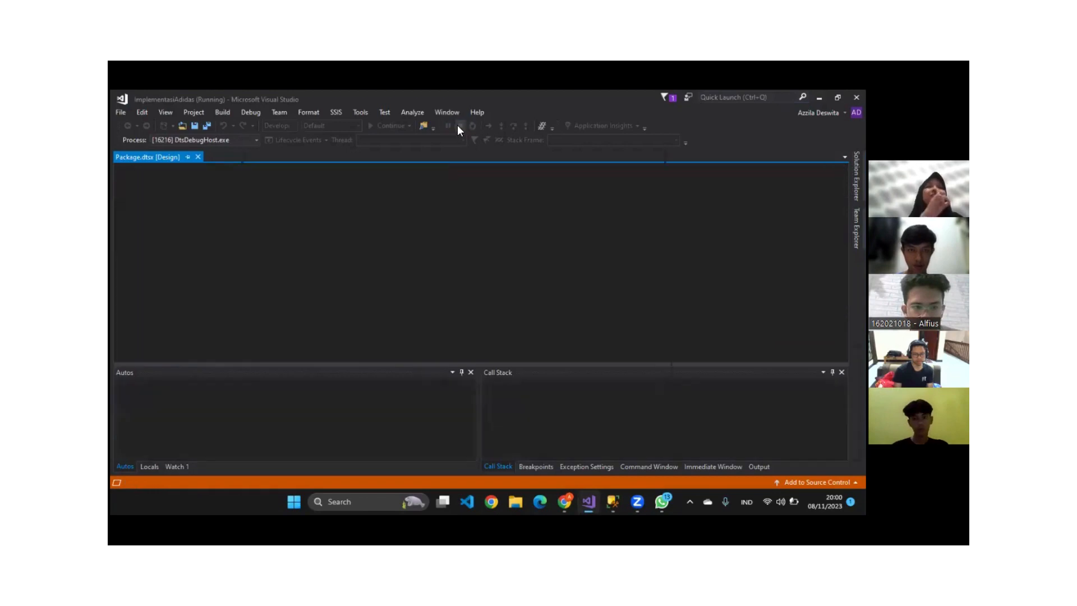
left_click(269, 153)
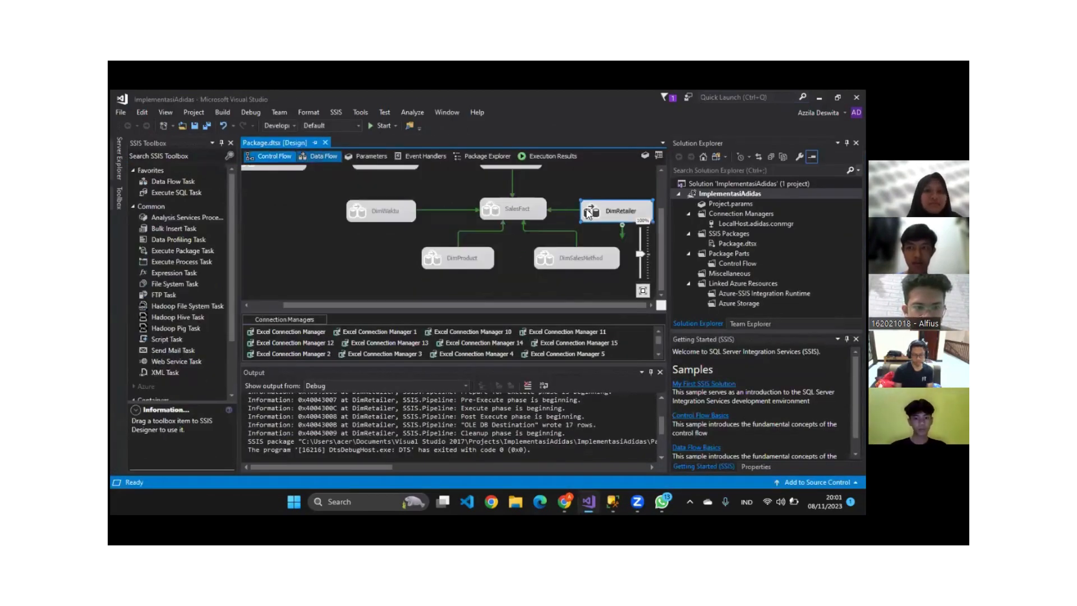
- Disable the DimRetailer data flow task and enable the DimWaktu task in the control flow
right_click(613, 212)
left_click(638, 232)
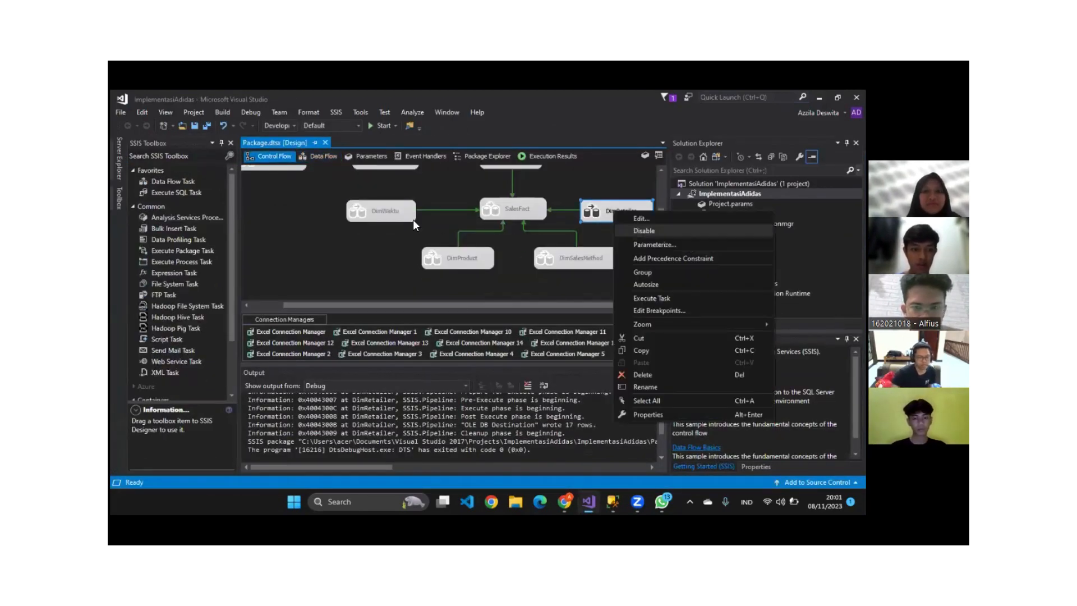
right_click(393, 213)
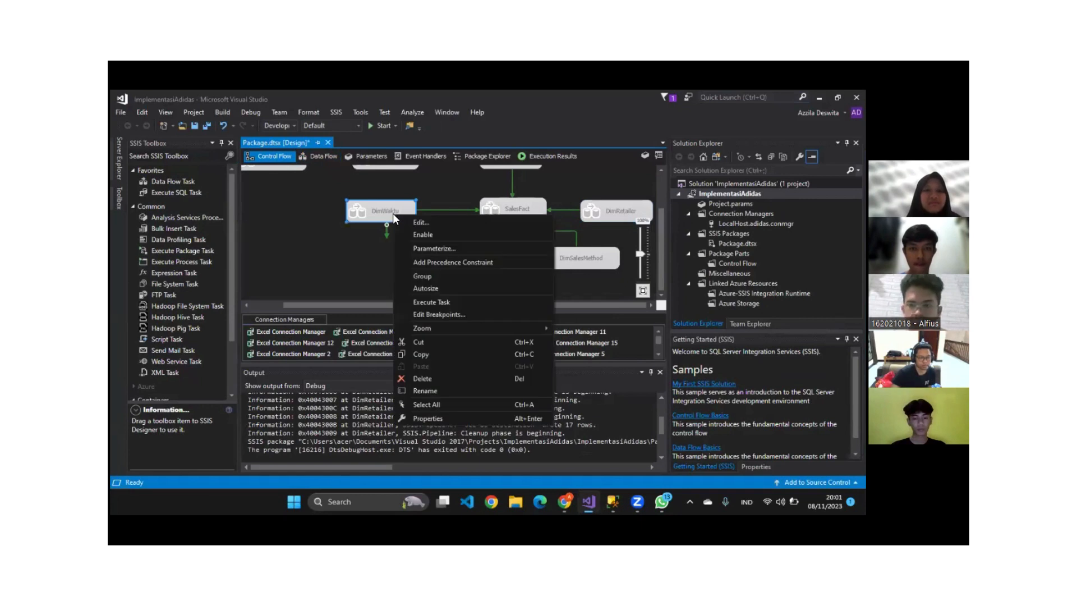
left_click(413, 235)
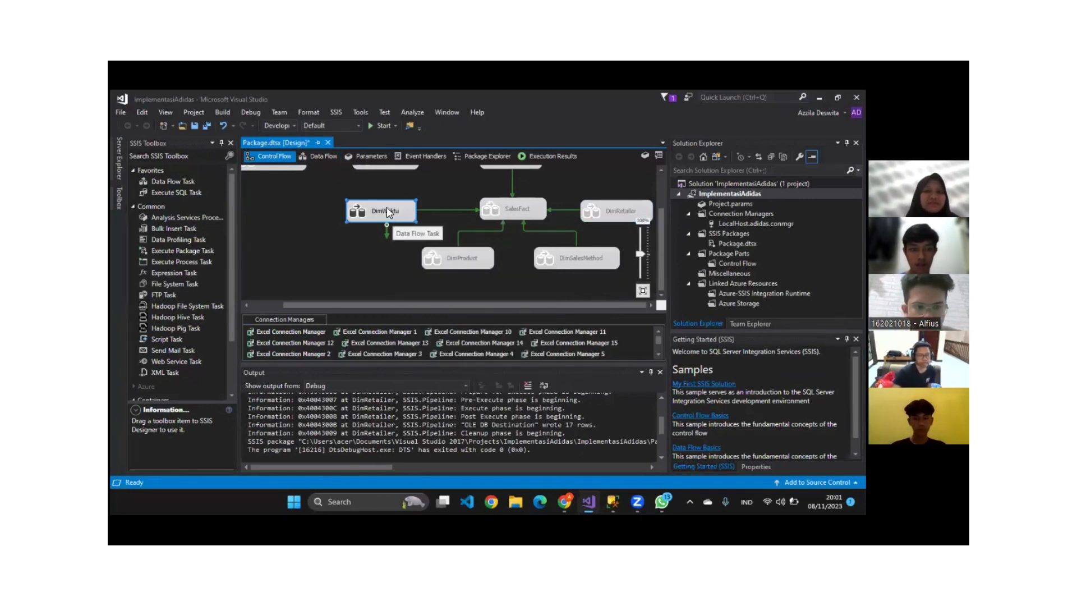
- Switch to SQL Server Management Studio and locate the date loop script that fills DimWaktu in QueryAdidas.sql
left_click(613, 502)
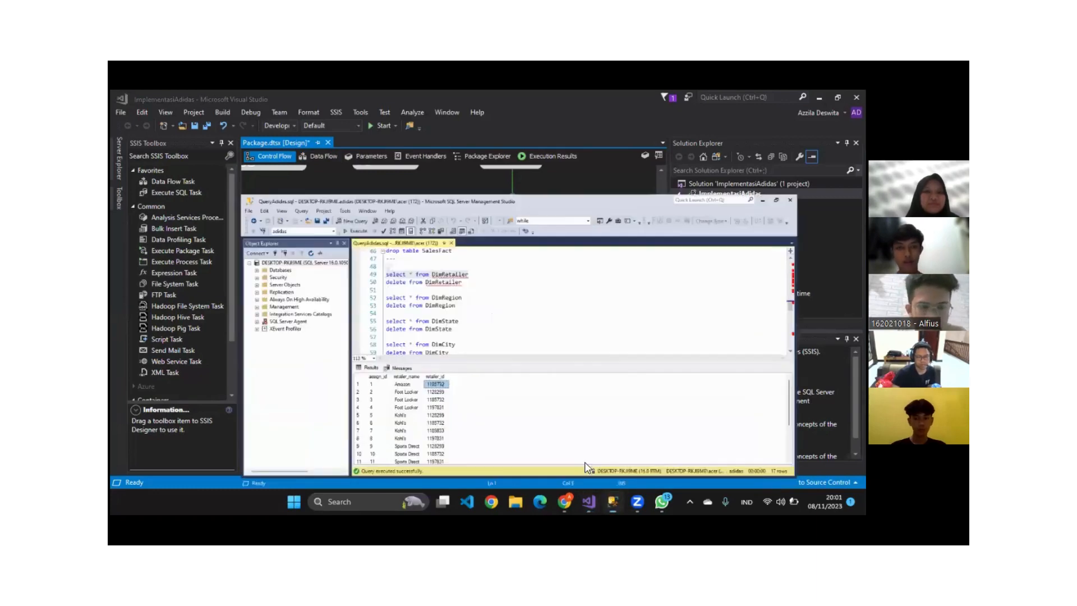
left_click(465, 224)
scroll(464, 224, "up", 6)
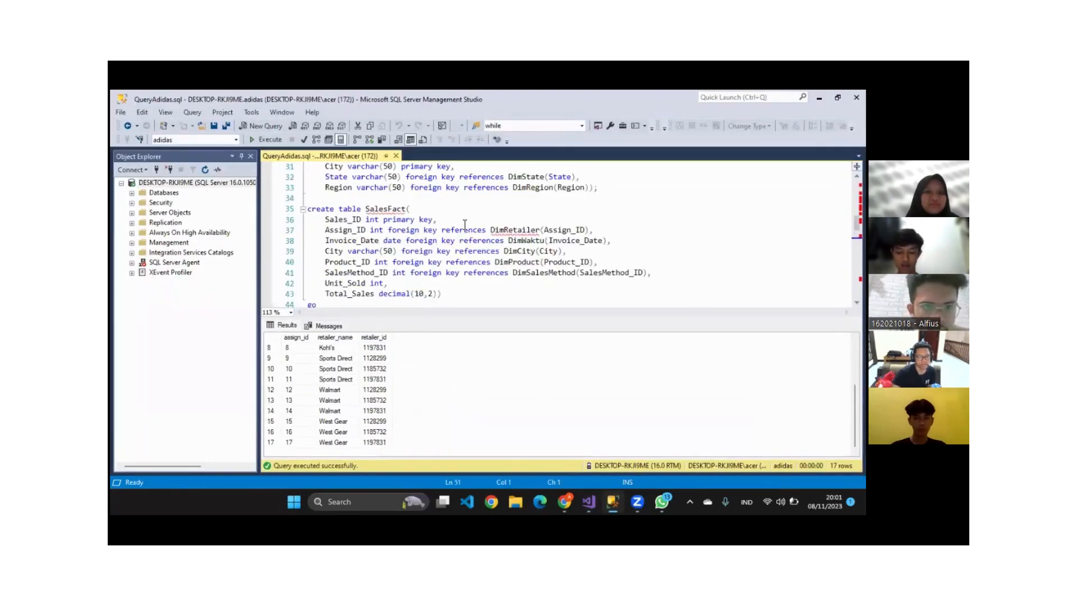
scroll(464, 224, "up", 5)
scroll(464, 224, "down", 18)
scroll(465, 225, "up", 1)
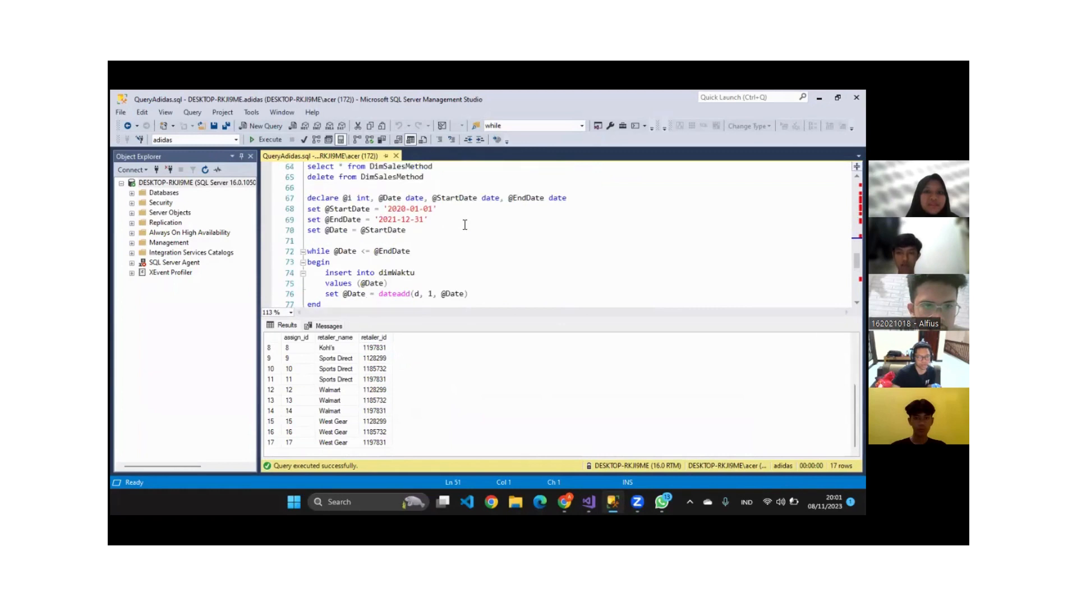
- Examine the DimWaktu script line by line, from the date variable declarations through the while loop to the dateadd statement
left_click(309, 197)
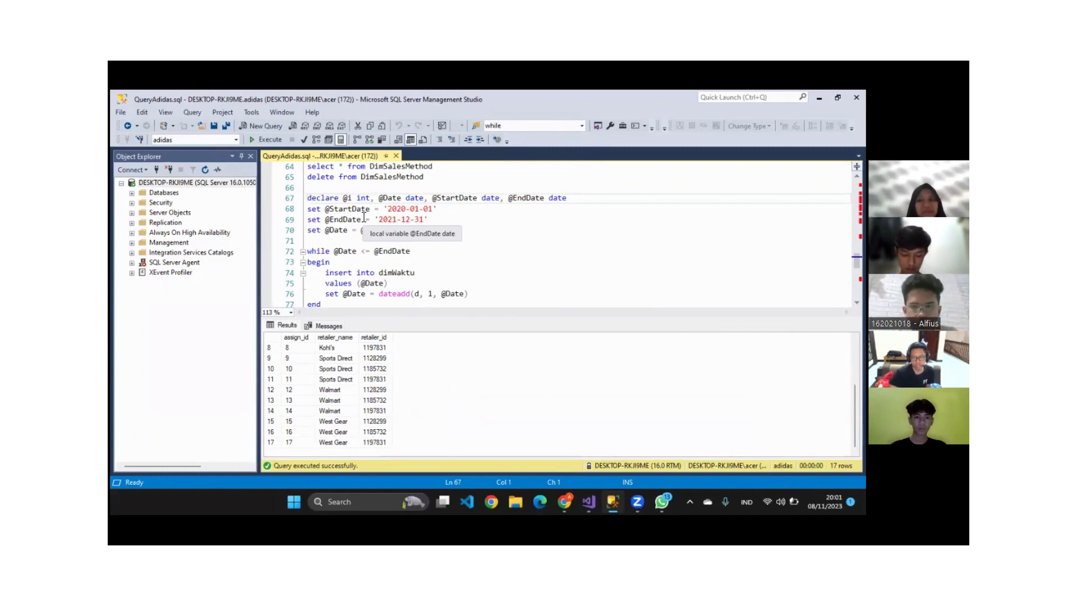
left_click(448, 242)
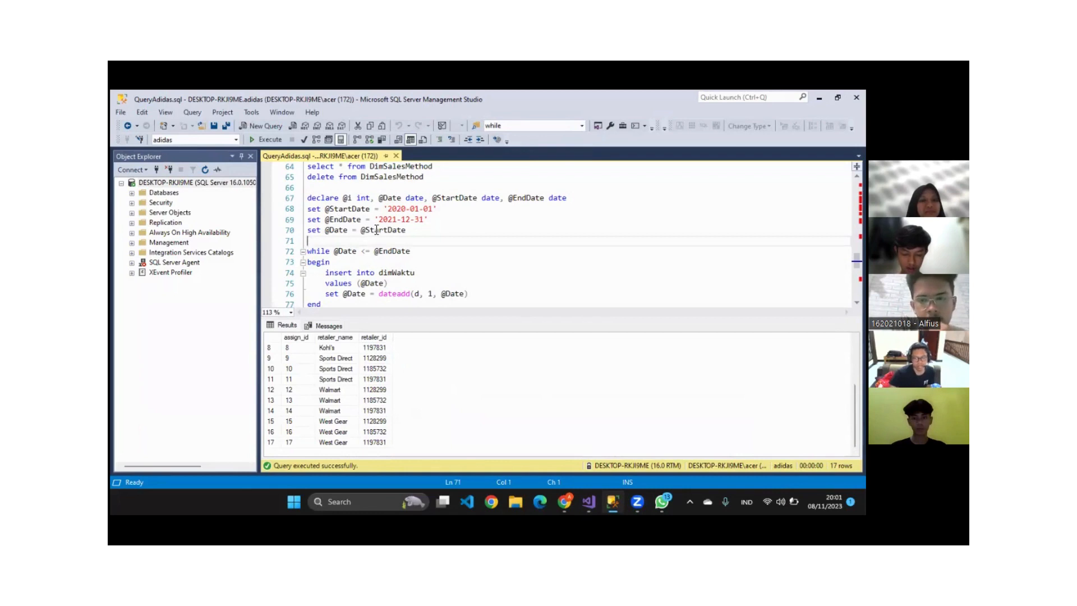
scroll(377, 229, "down", 1)
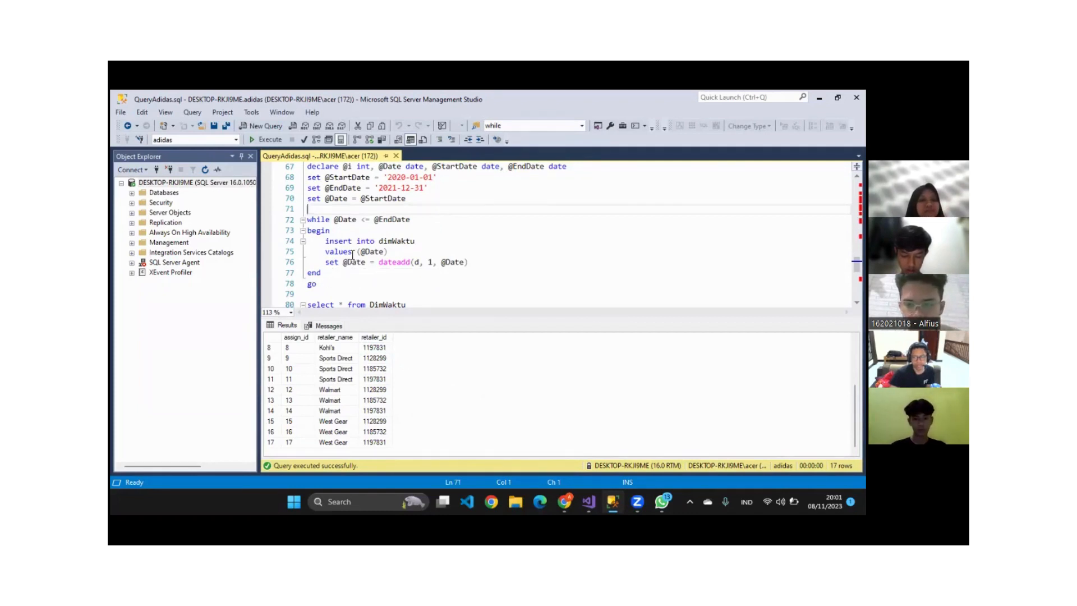
left_click(417, 224)
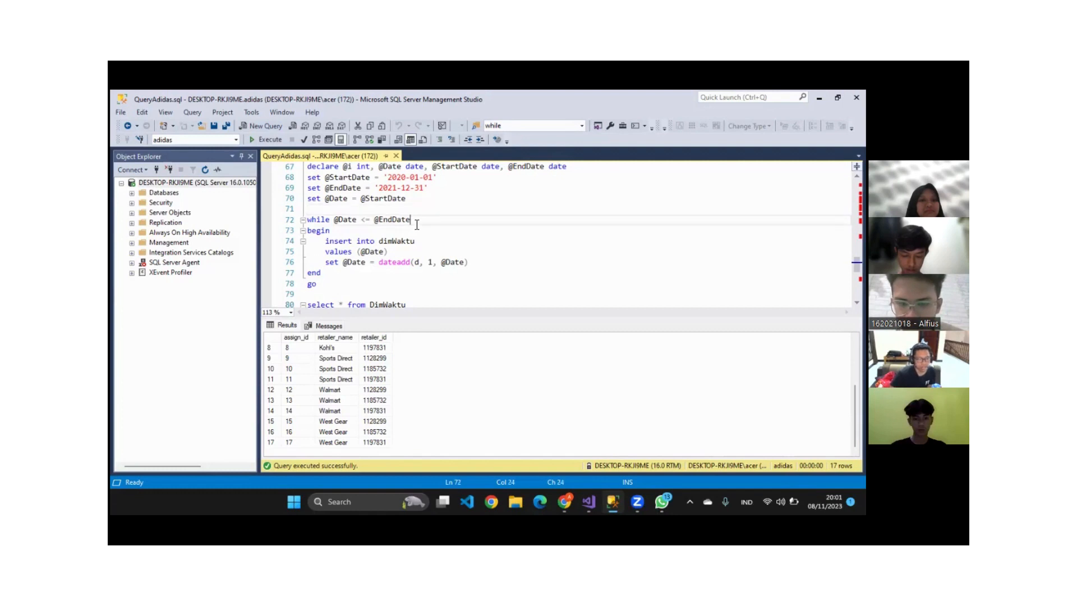
left_click(385, 232)
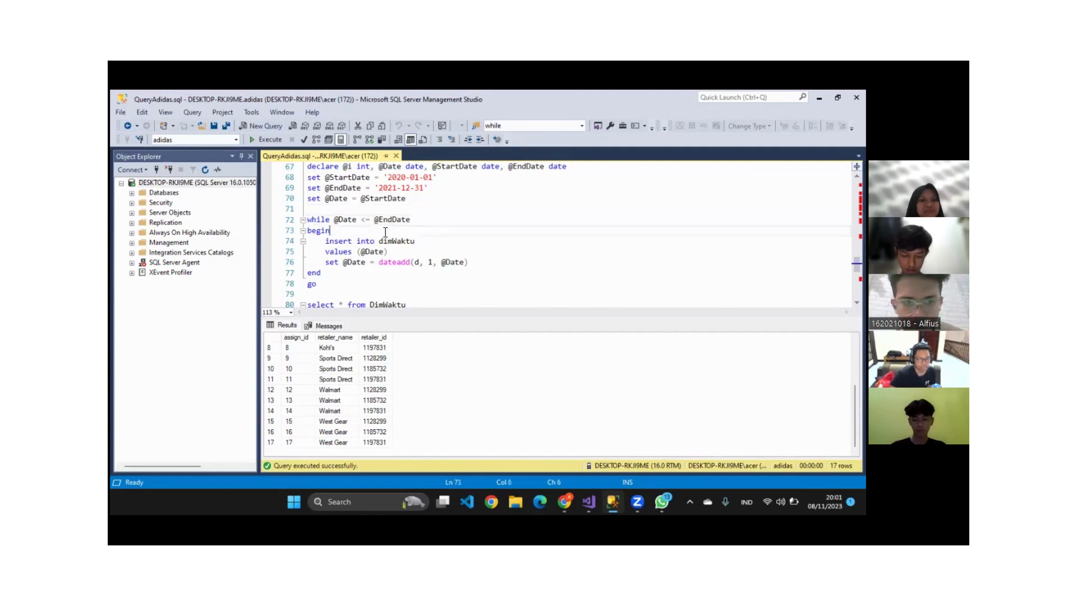
left_click(427, 240)
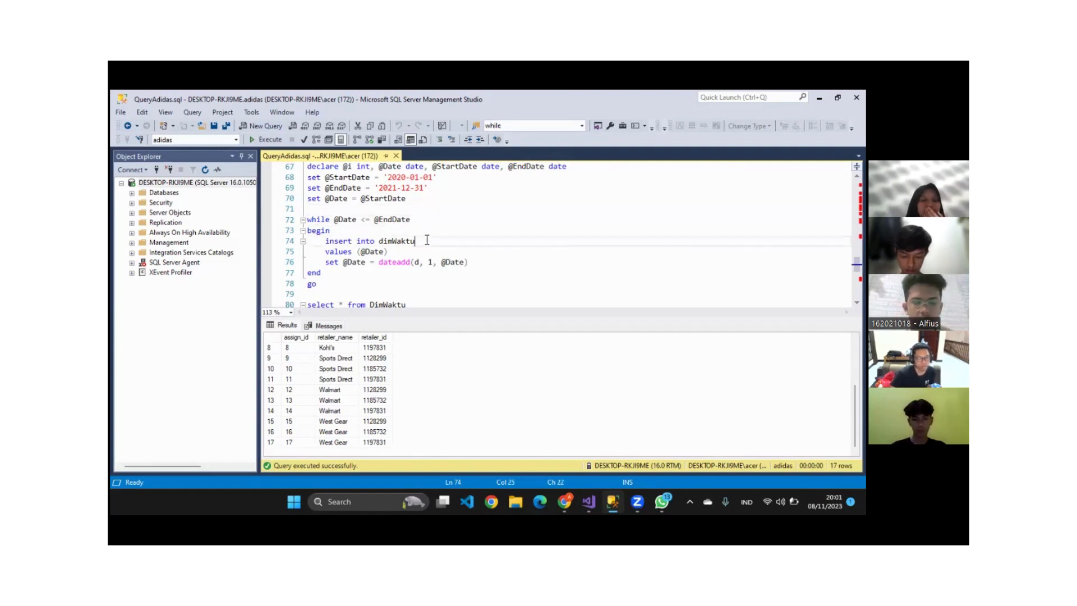
left_click(392, 251)
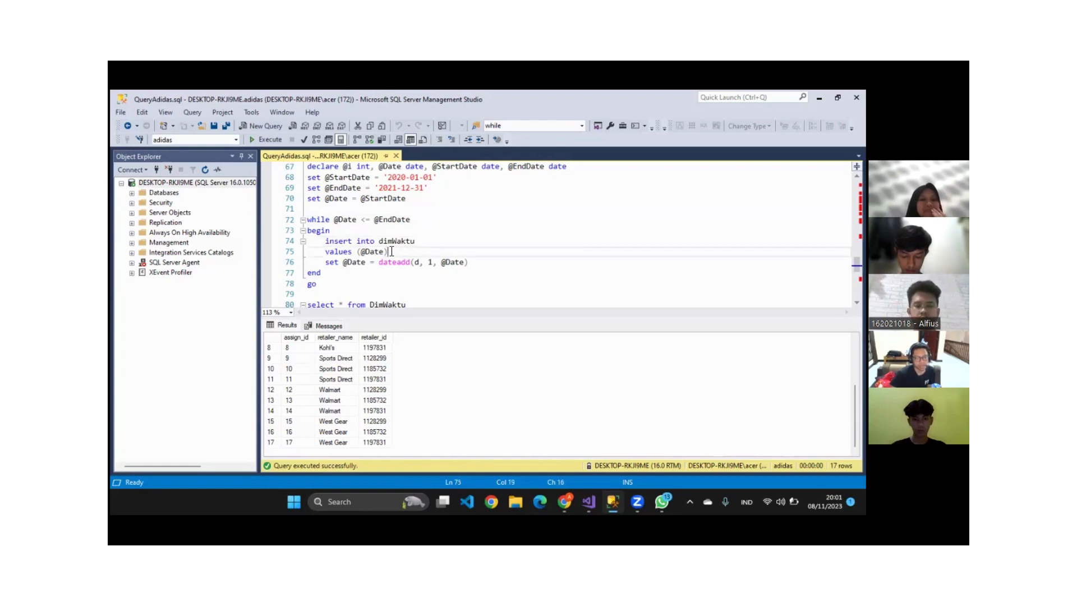
left_click(473, 263)
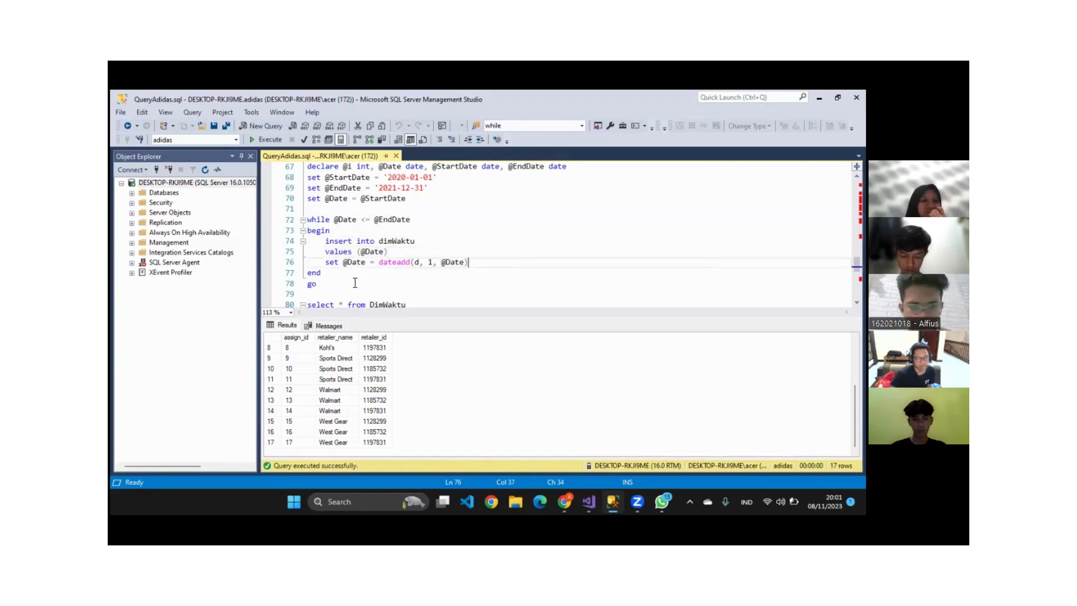
- Run the whole date loop script to fill DimWaktu, and query all rows of that table
left_click_drag(318, 284, 308, 168)
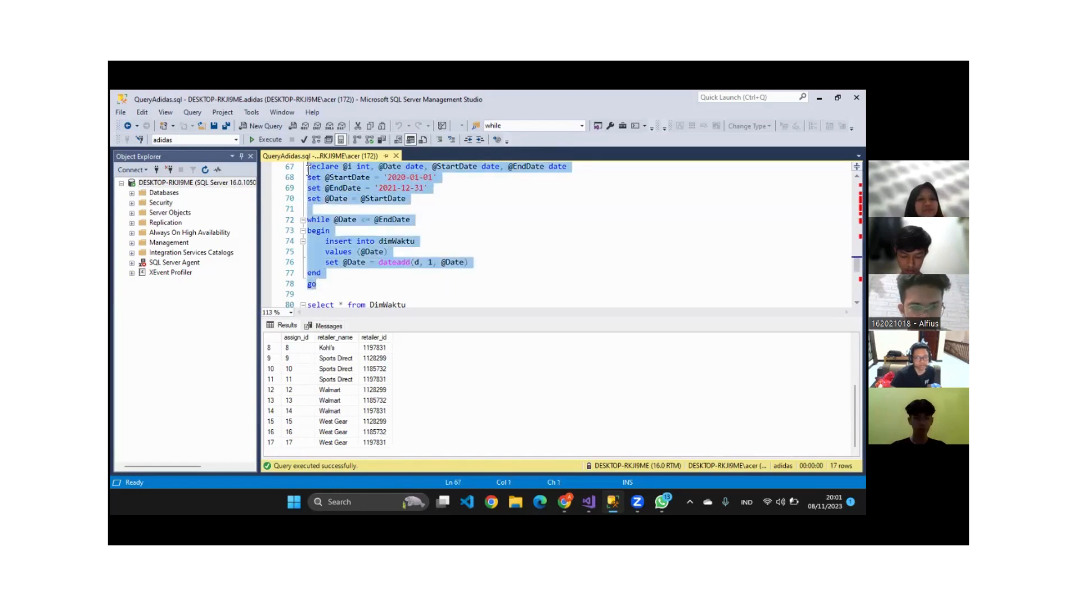
left_click(268, 141)
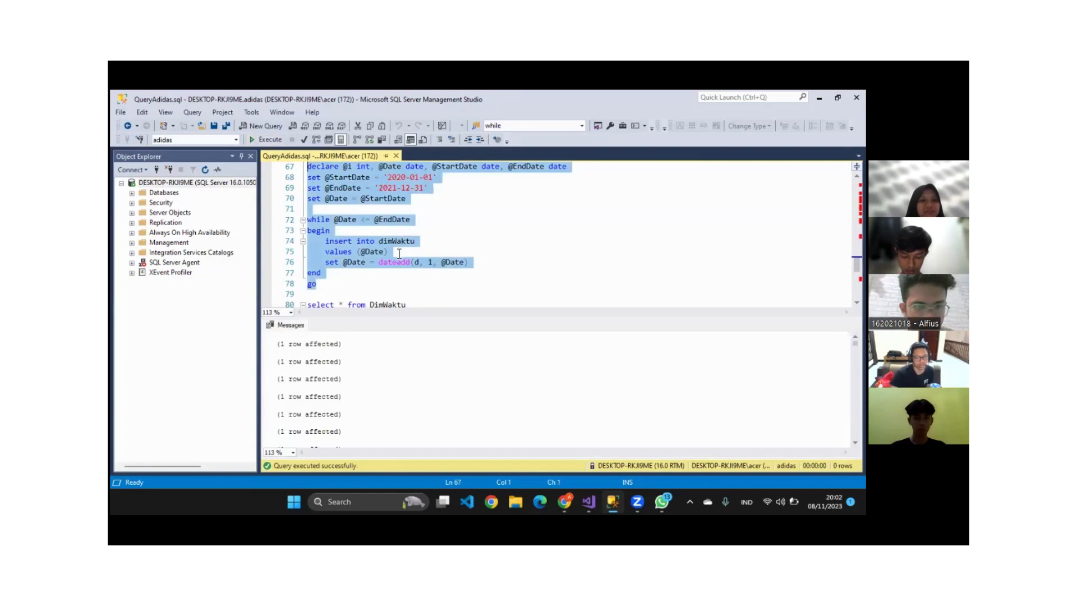
scroll(401, 260, "down", 1)
left_click_drag(405, 272, 308, 273)
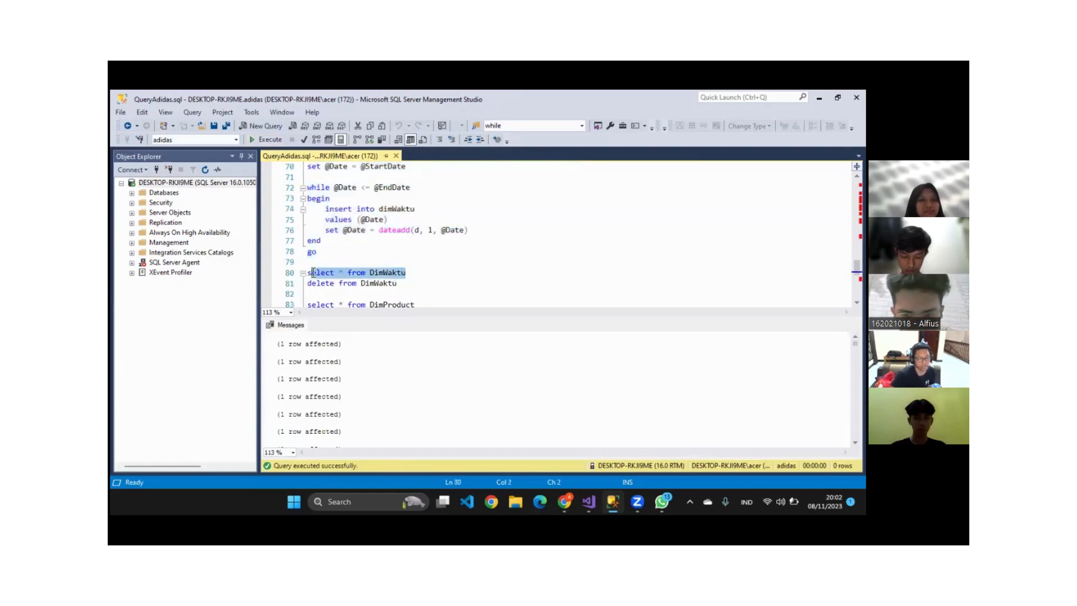
left_click(264, 140)
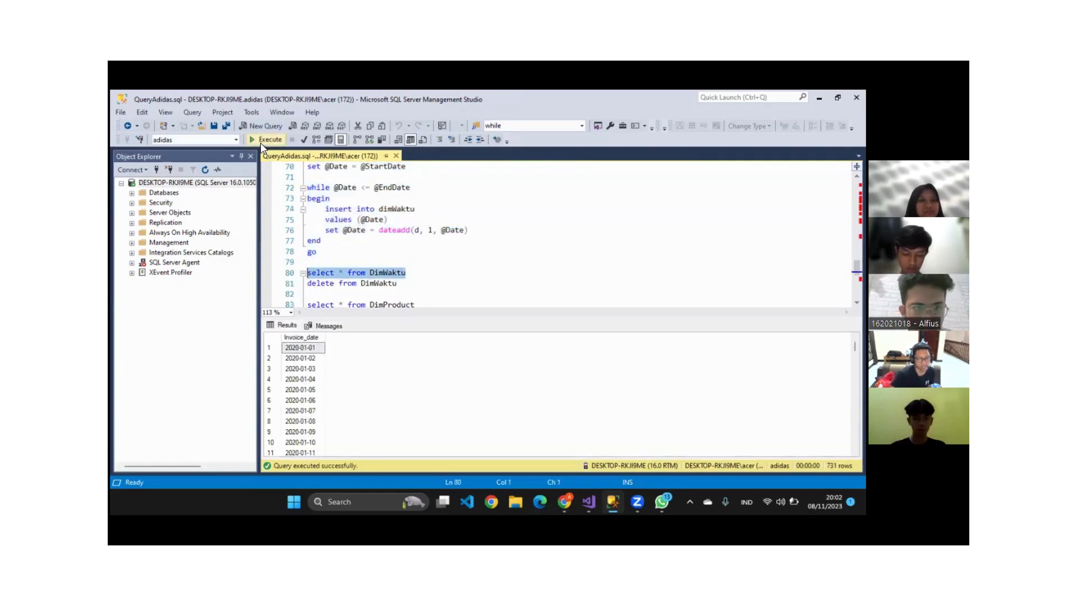
- Look through the Invoice_date values in the DimWaktu query results down to the last row
scroll(308, 409, "down", 3)
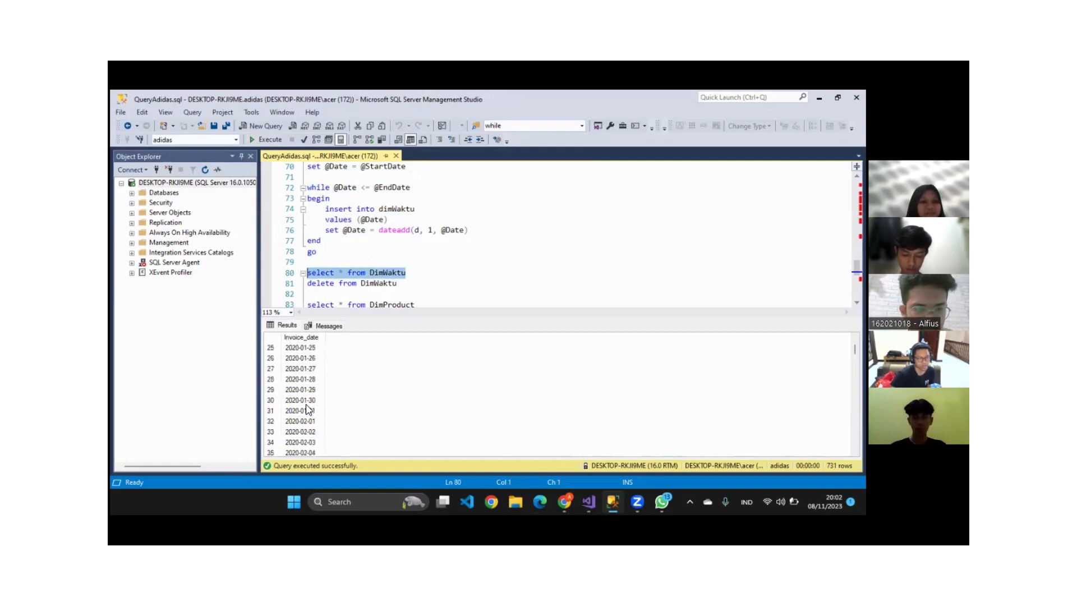
scroll(307, 409, "up", 3)
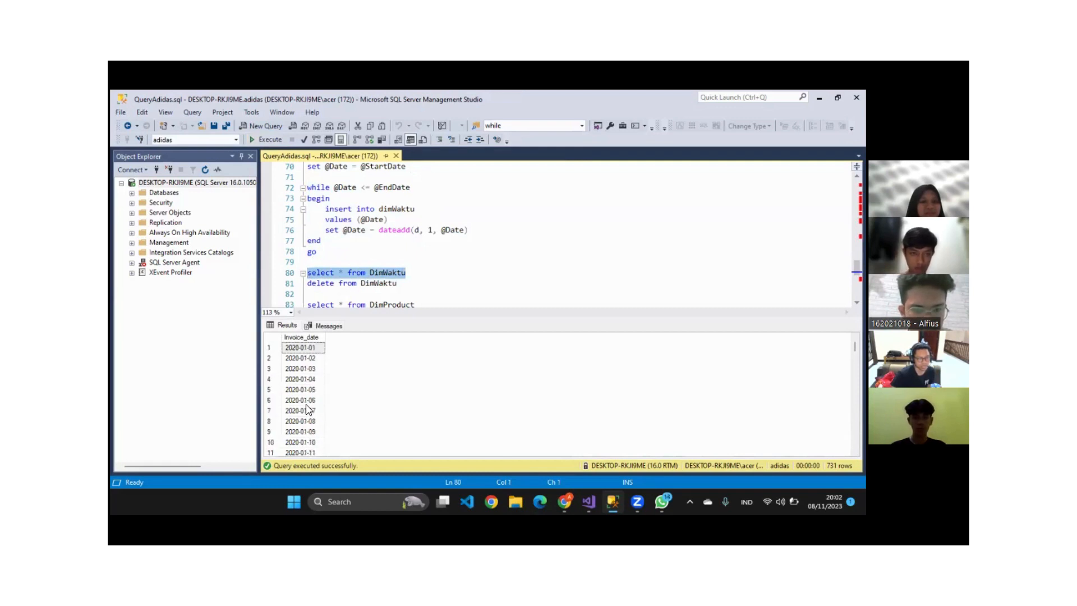
scroll(307, 408, "down", 20)
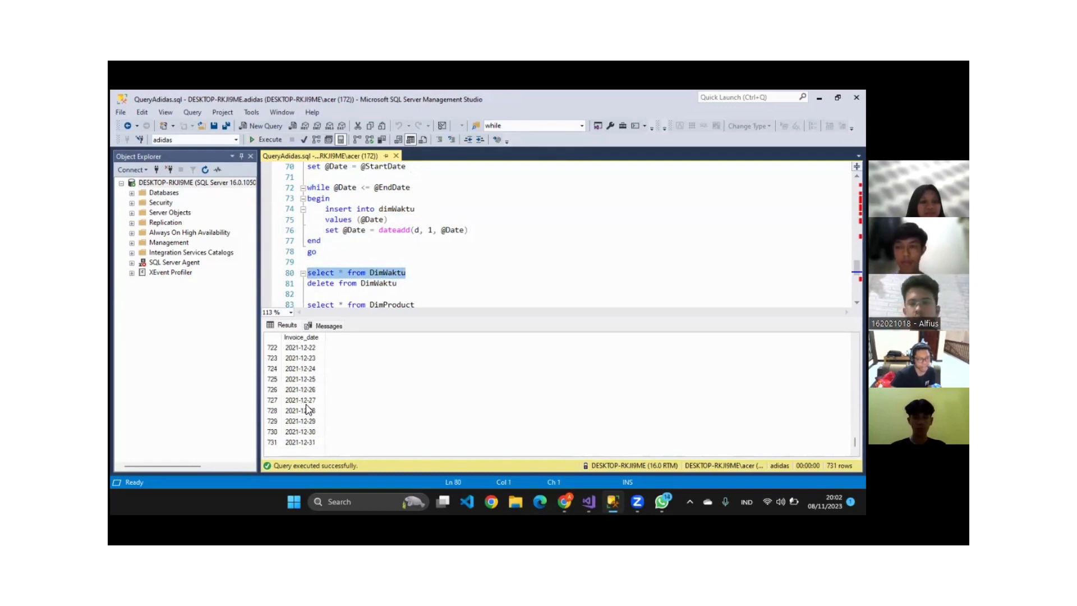
left_click(310, 442)
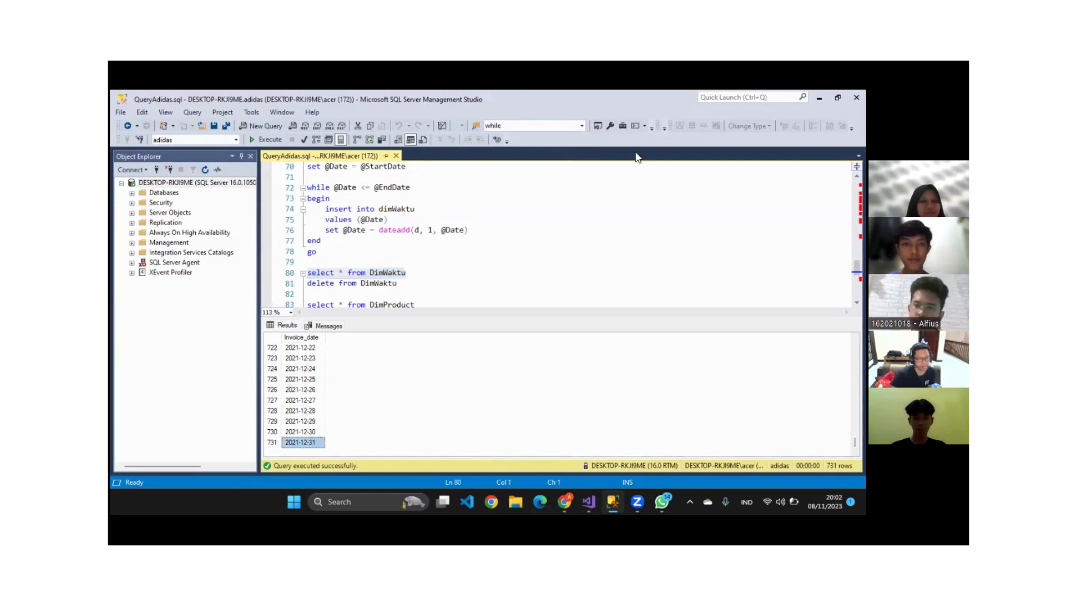
- Return to Visual Studio, disable the DimWaktu task and enable the DimProduct task in the control flow
left_click(819, 97)
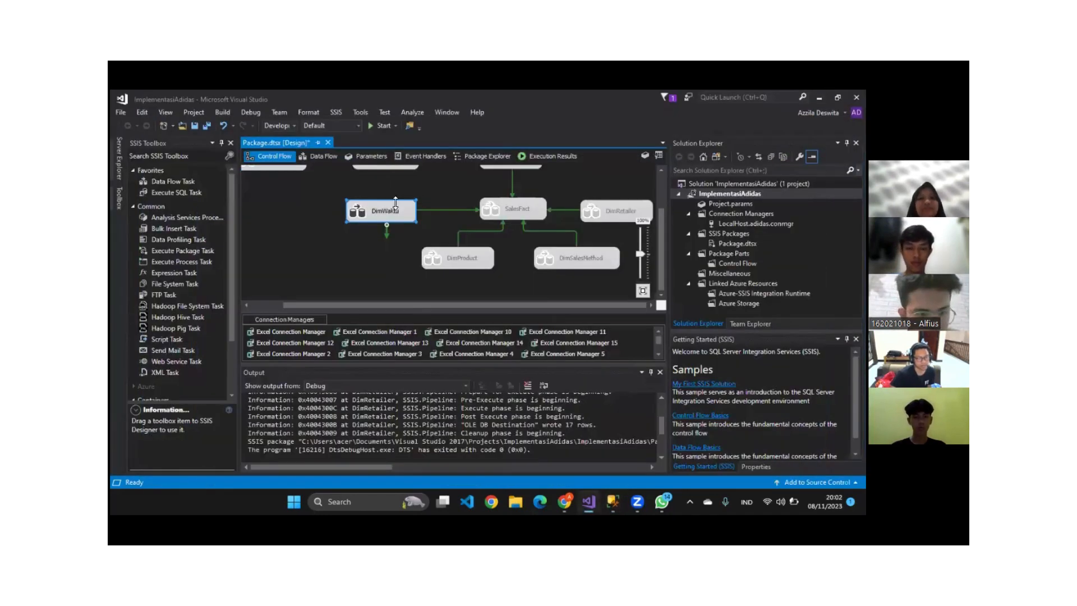
right_click(391, 218)
left_click(413, 231)
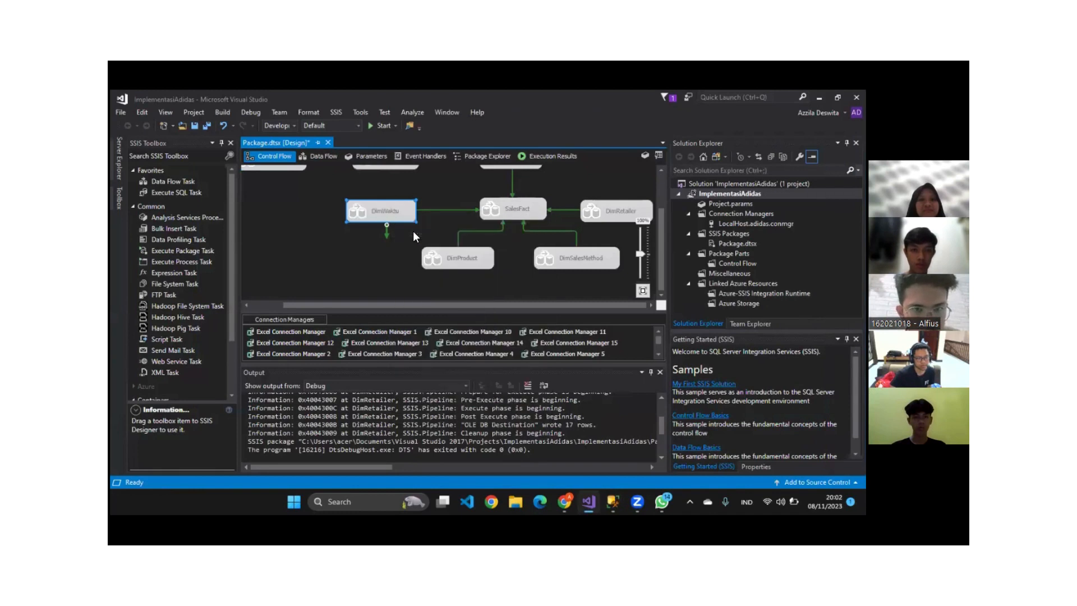
right_click(454, 266)
left_click(472, 275)
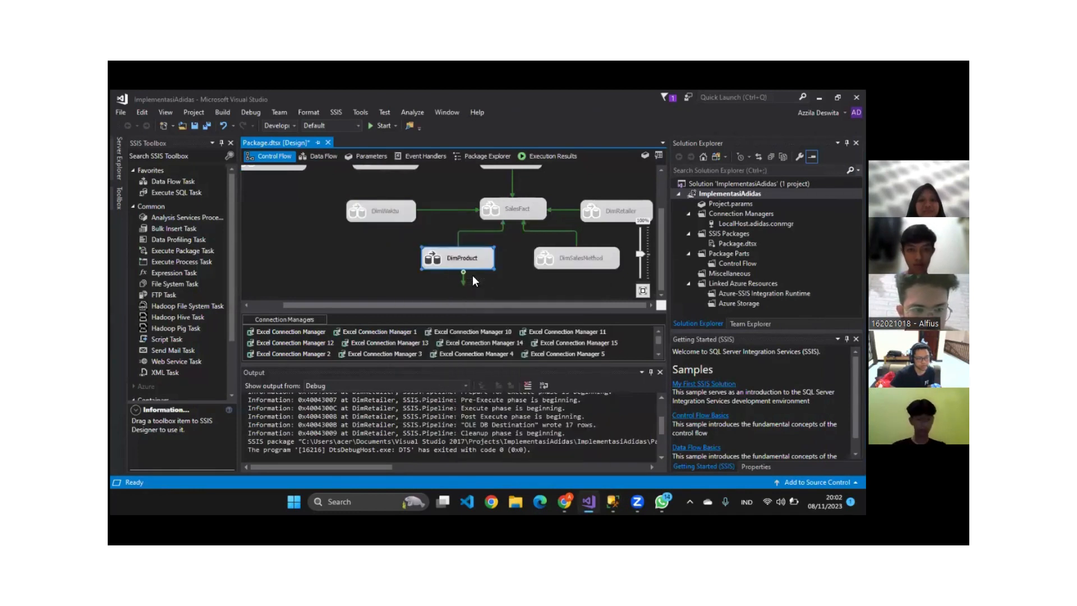
- Open the DimProduct data flow and examine its components from Excel Source through Data Conversion, Sort, Script Component and Sort 1 to OLE DB Destination
left_click(379, 266)
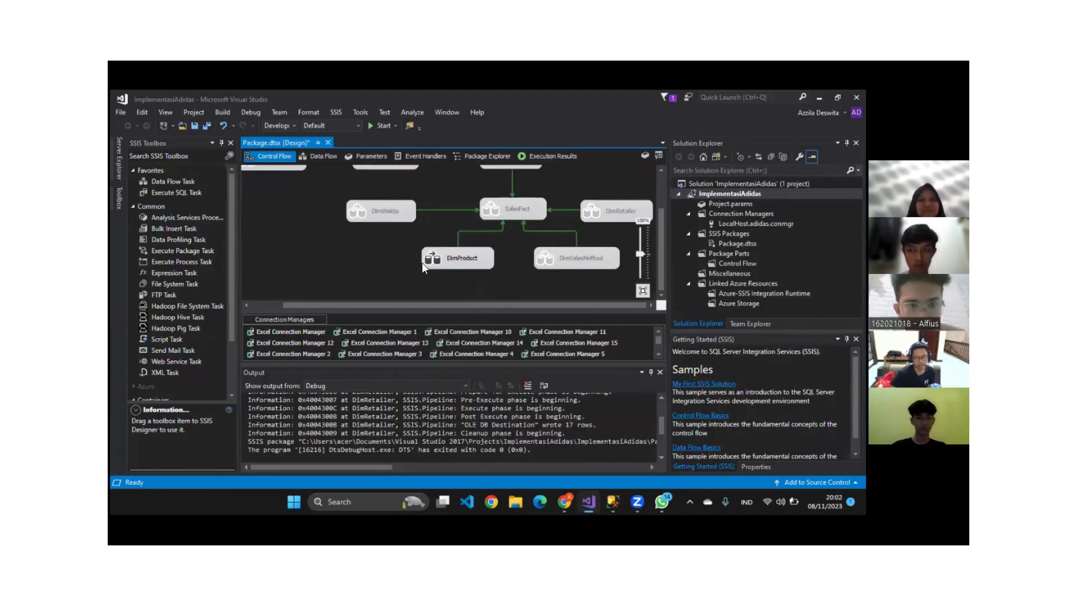
double_click(454, 256)
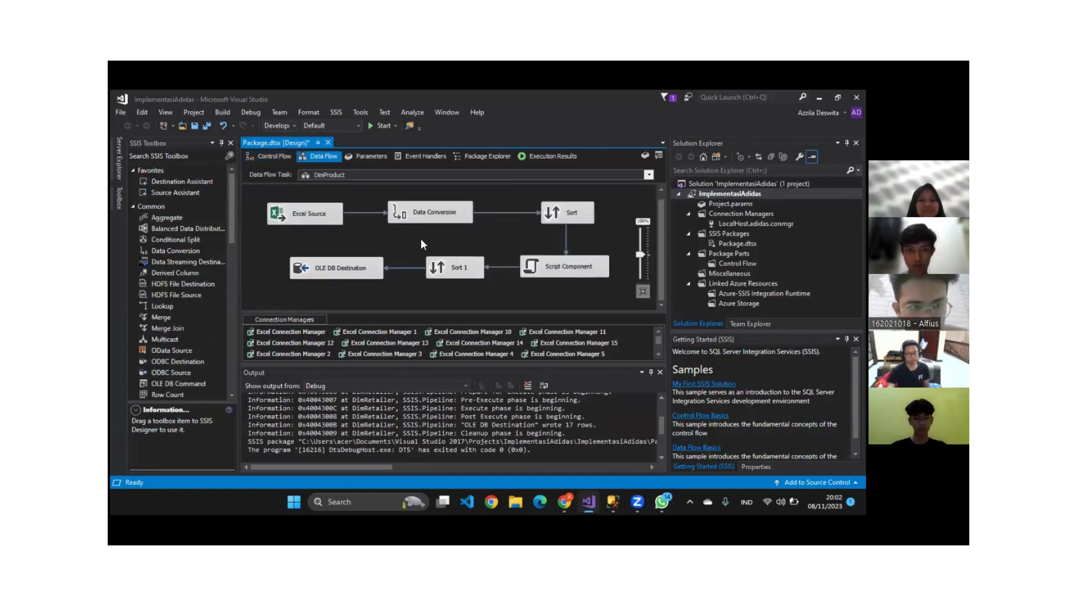
key("XF86AudioRaiseVolume")
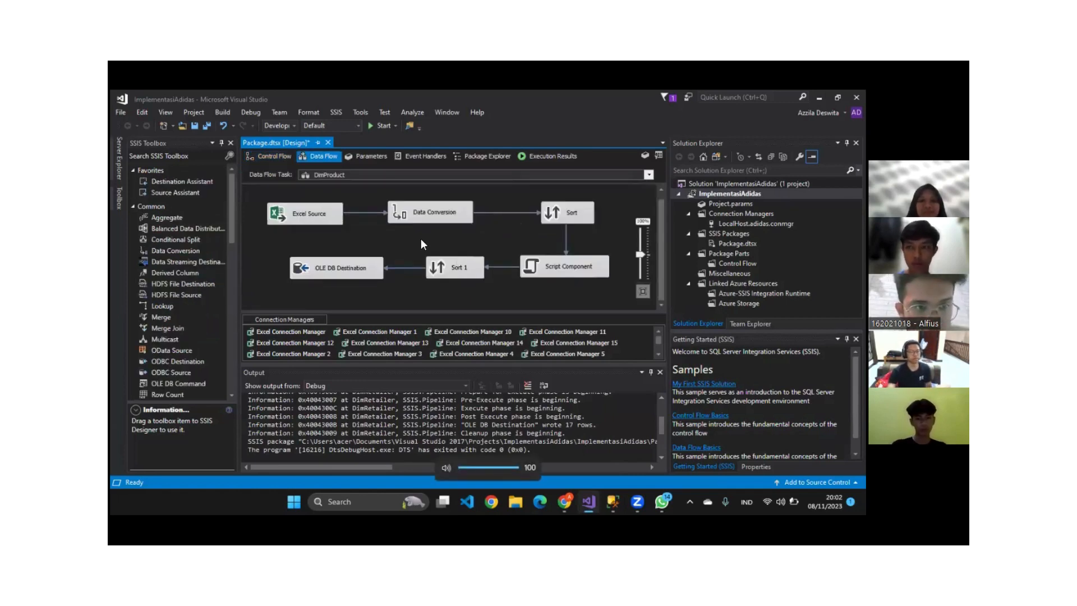
left_click(322, 219)
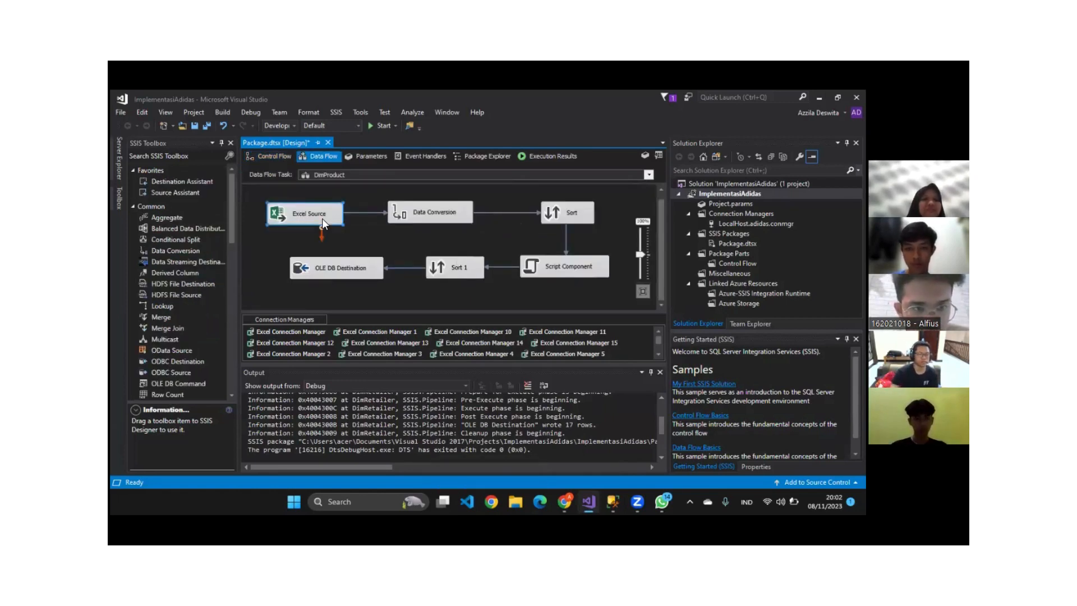
left_click(418, 219)
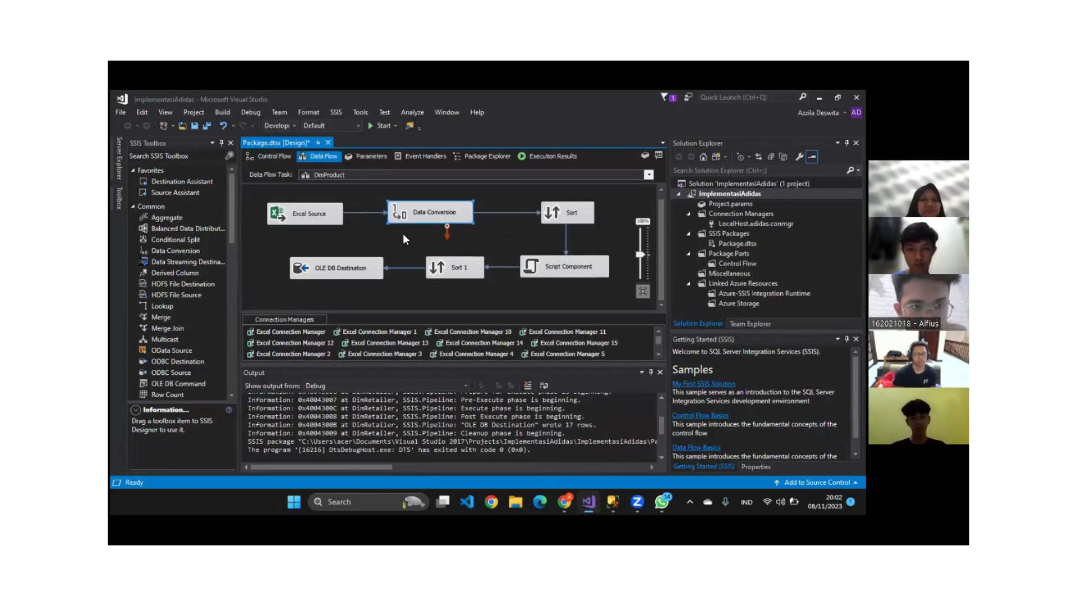
left_click(403, 234)
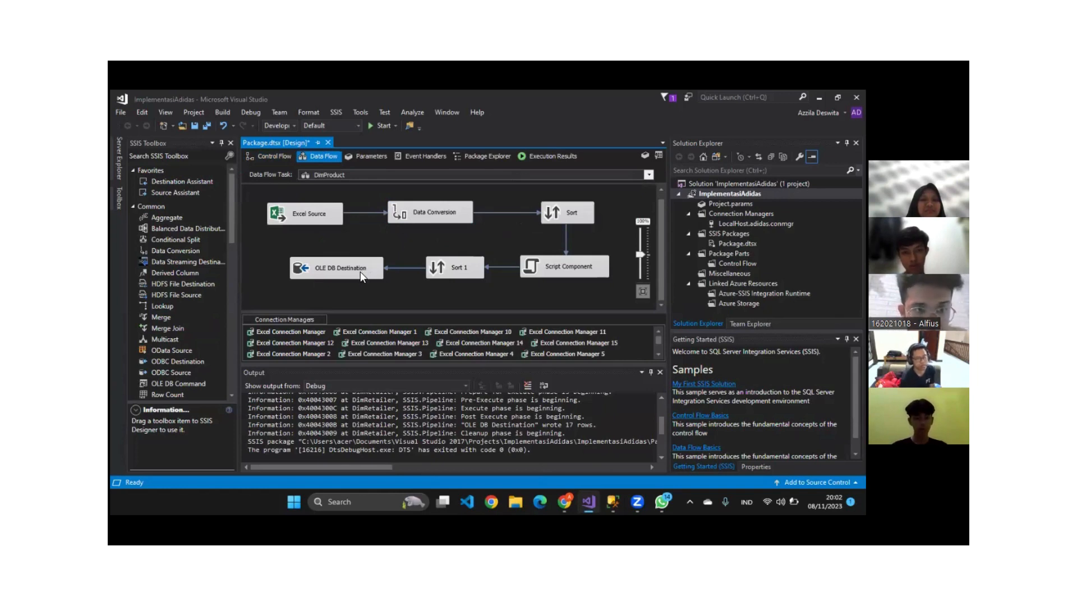
left_click(361, 272)
left_click(406, 241)
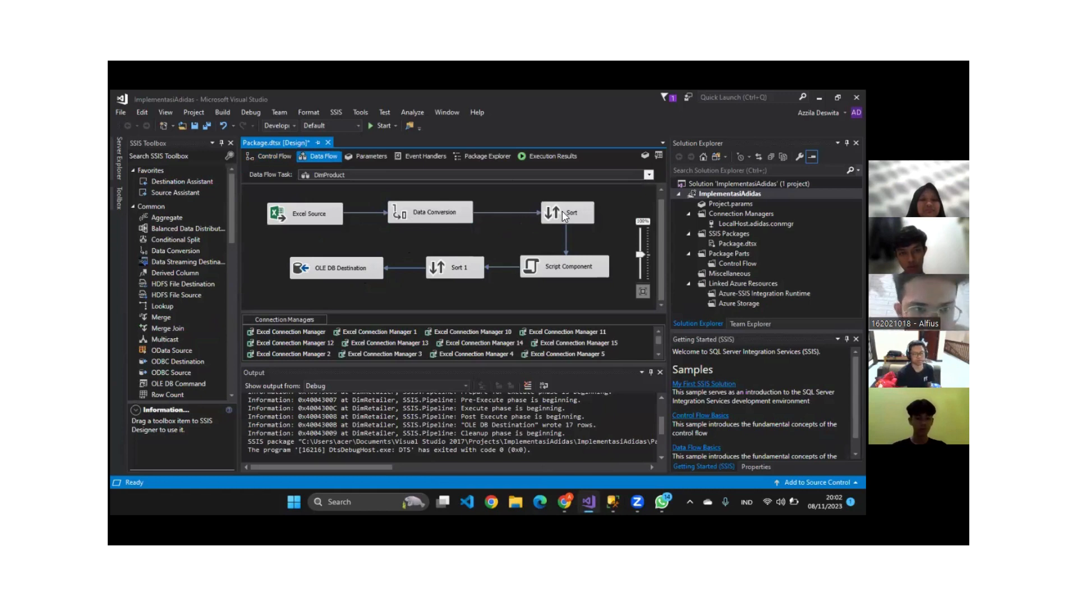
key("XF86AudioRaiseVolume")
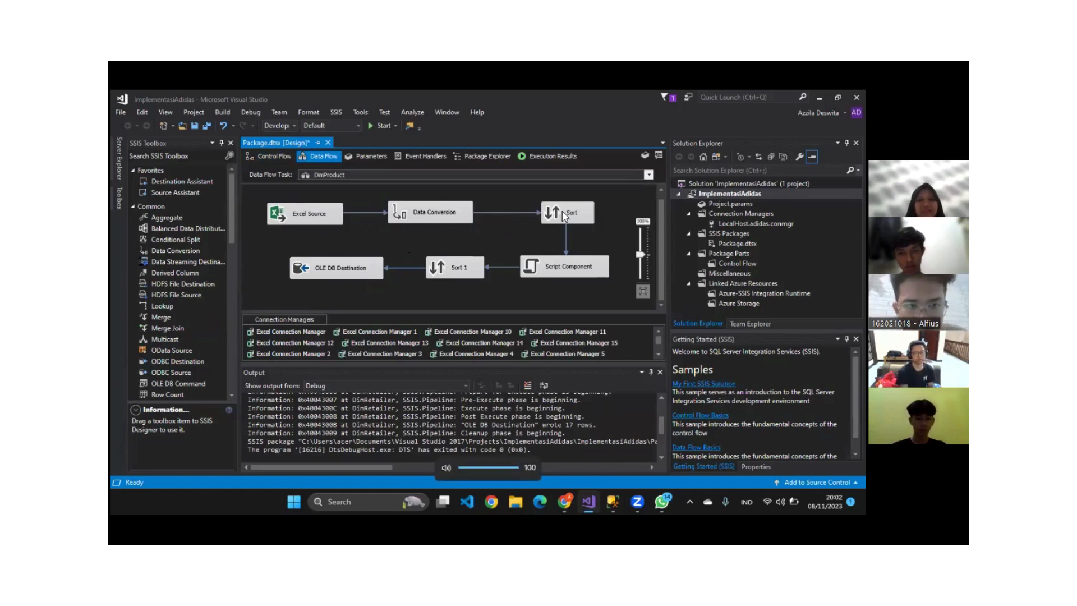
left_click(564, 215)
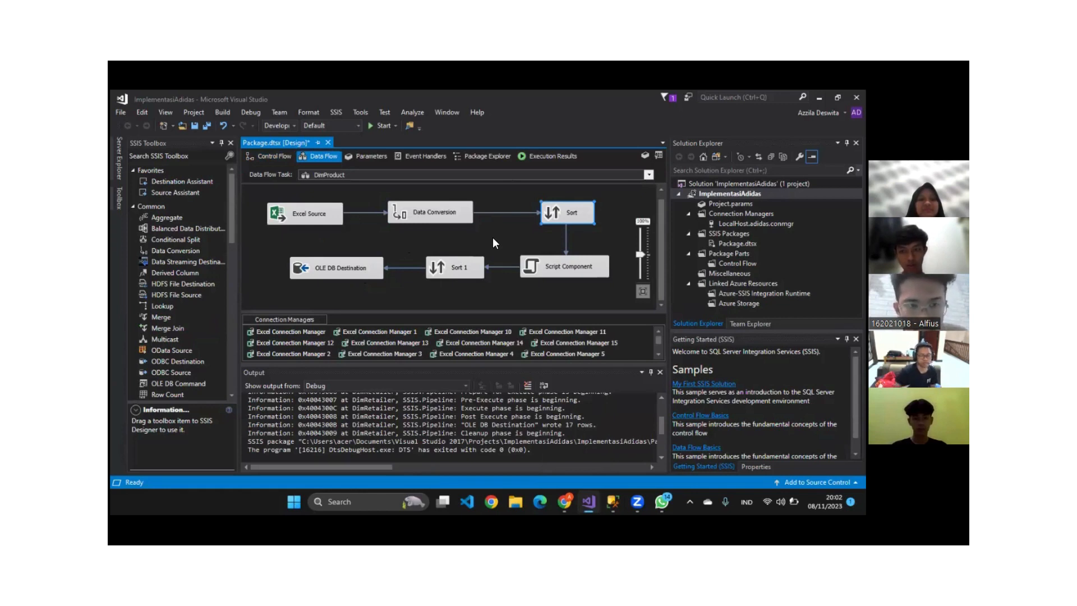
left_click(531, 263)
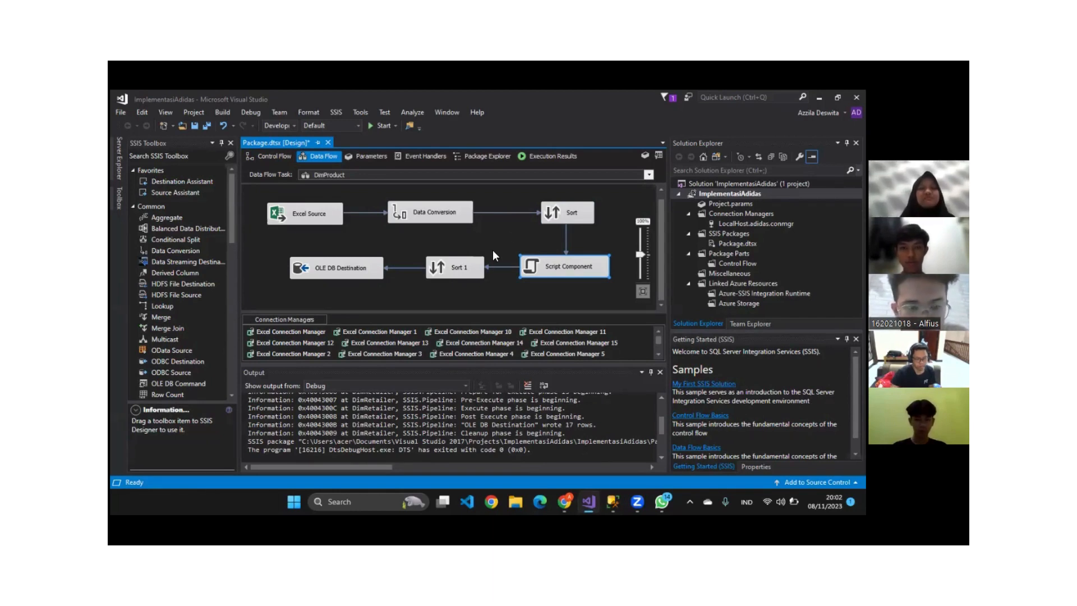
left_click(473, 267)
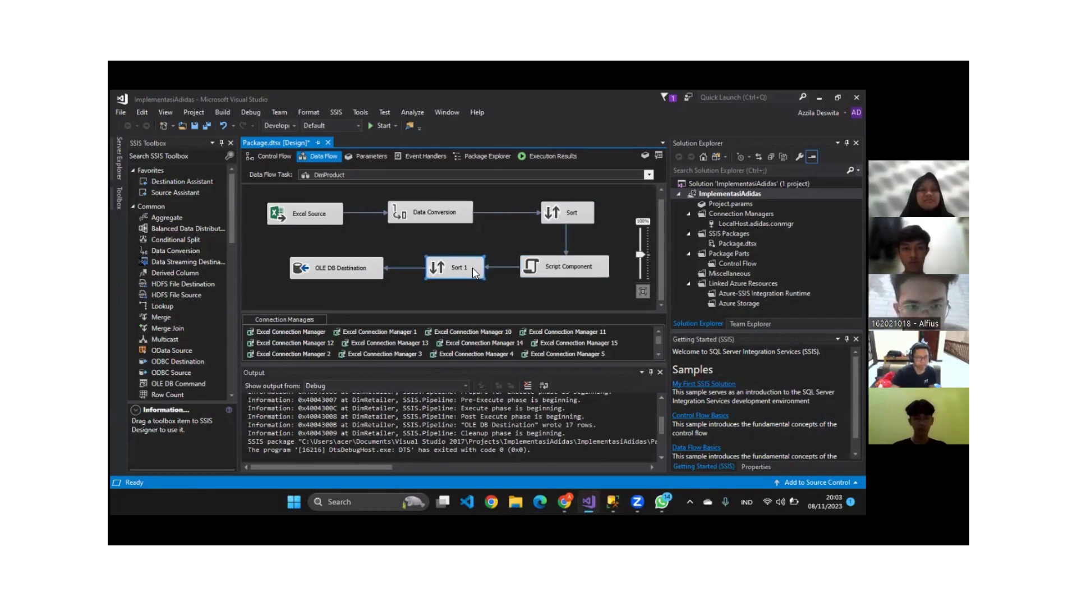
left_click(497, 243)
left_click(359, 268)
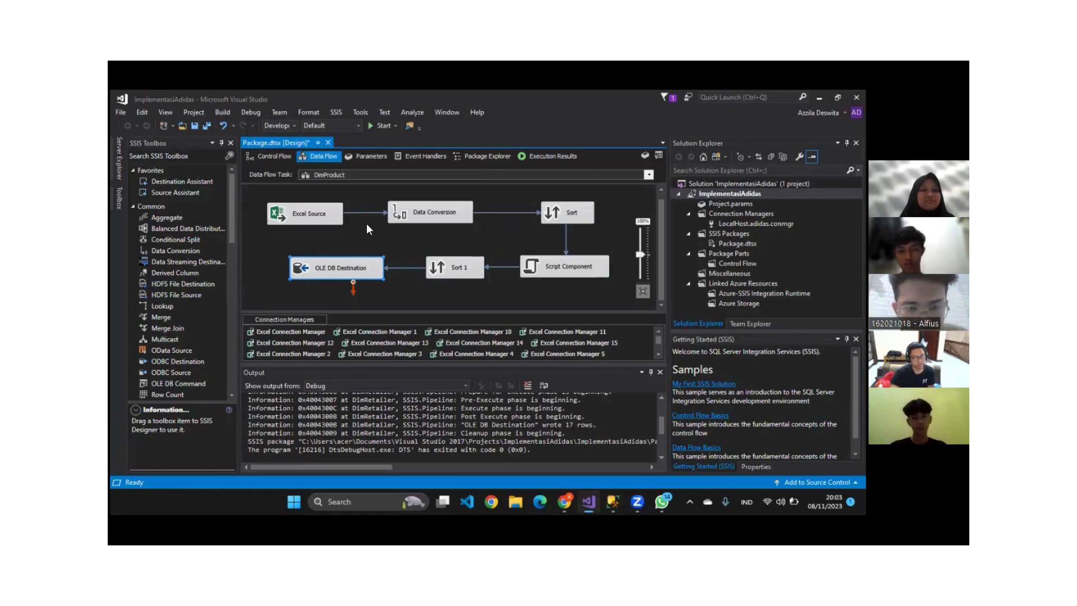
- Run the package with the DimProduct data flow, and query all rows of DimProduct in SQL Server Management Studio
left_click(375, 125)
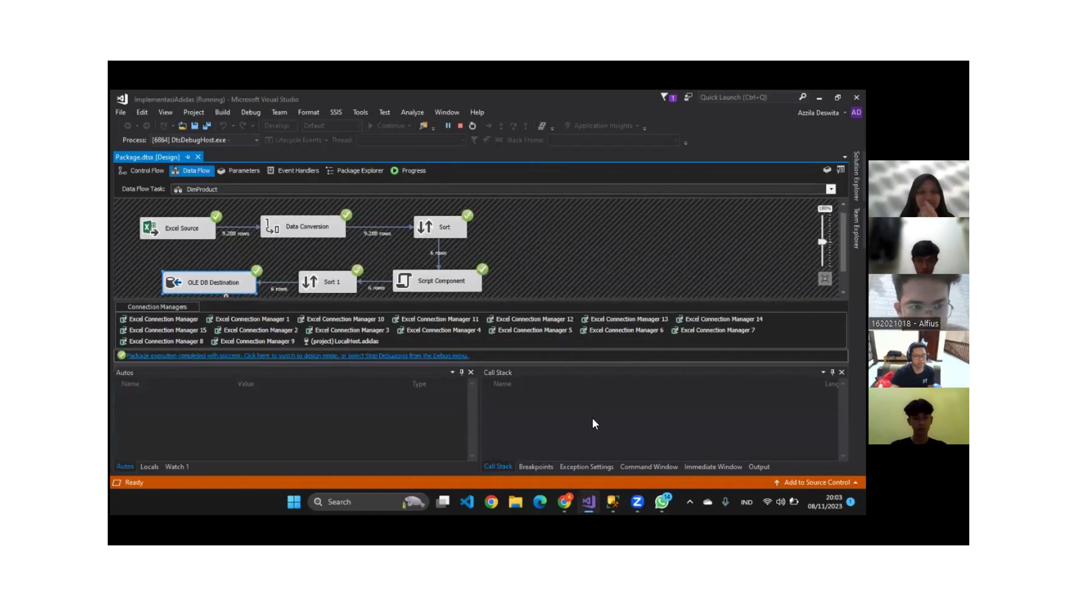
left_click(612, 501)
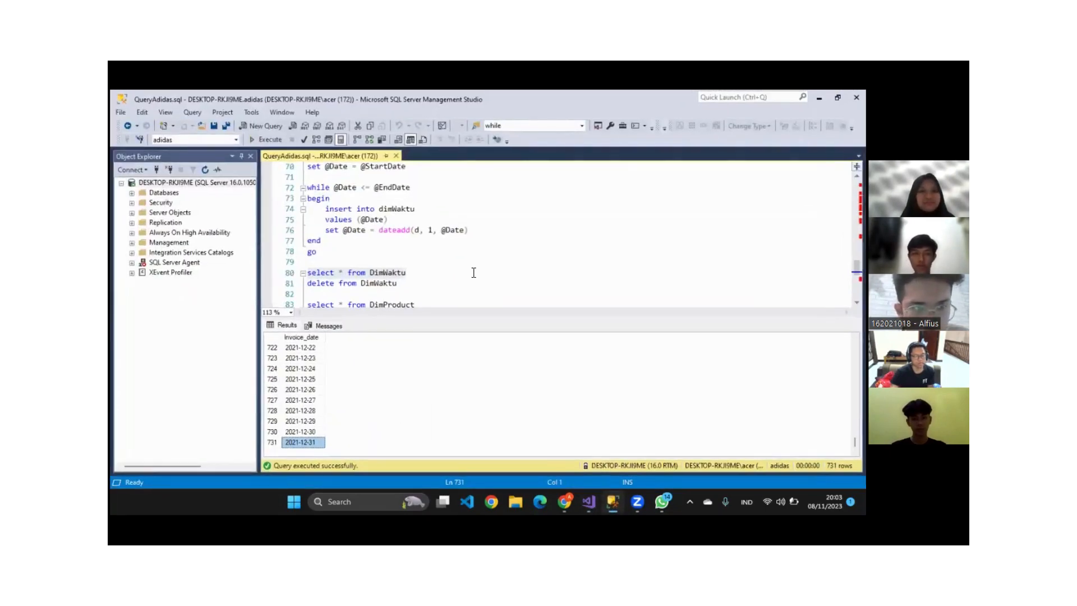
left_click(447, 259)
scroll(443, 259, "down", 1)
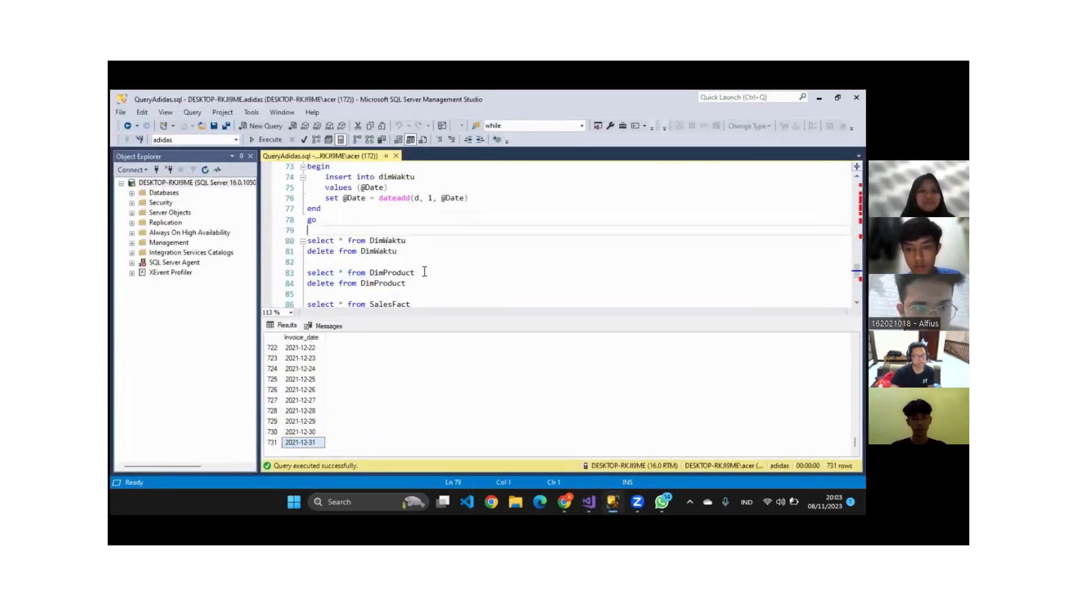
left_click_drag(427, 273, 308, 273)
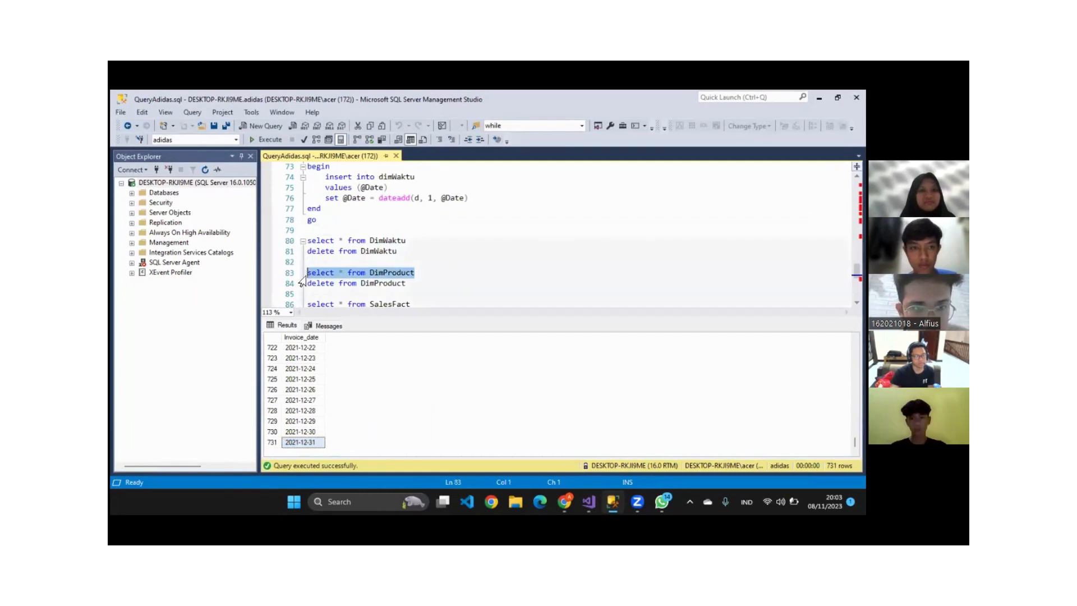
left_click(260, 143)
left_click(358, 368)
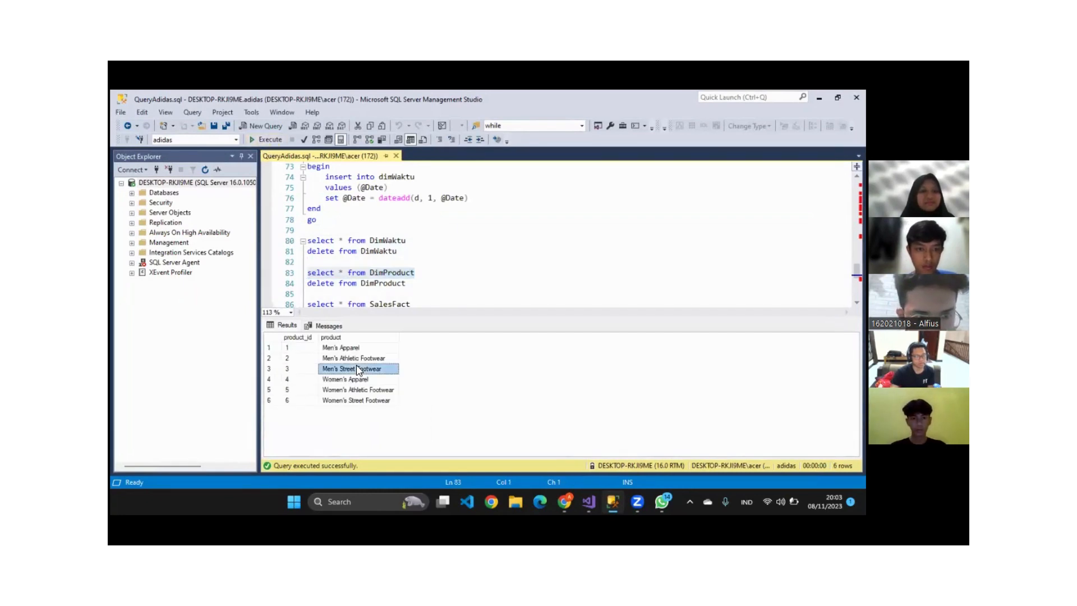
left_click(433, 305)
scroll(447, 263, "down", 2)
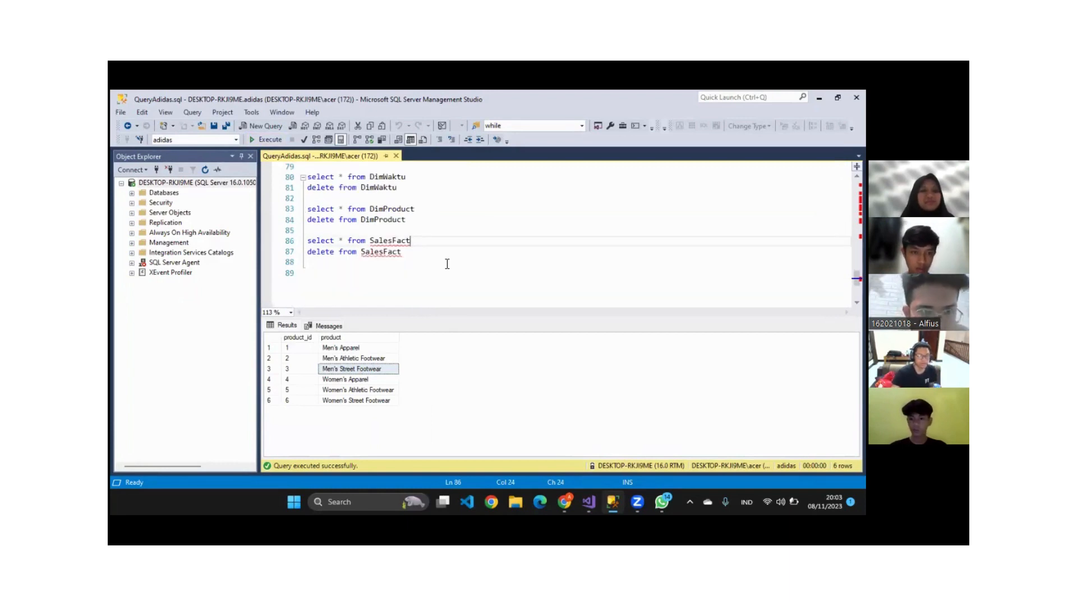
scroll(447, 263, "up", 7)
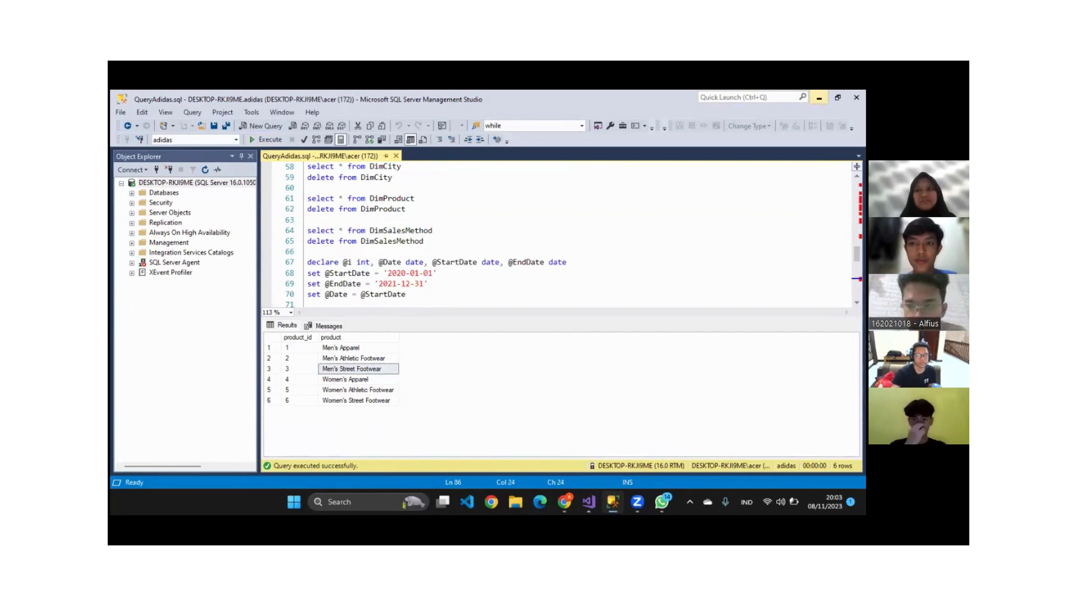
- Return to Visual Studio, stop debugging, and switch the enabled control flow task from DimProduct to DimSalesMethod, disabling DimProduct
left_click(819, 98)
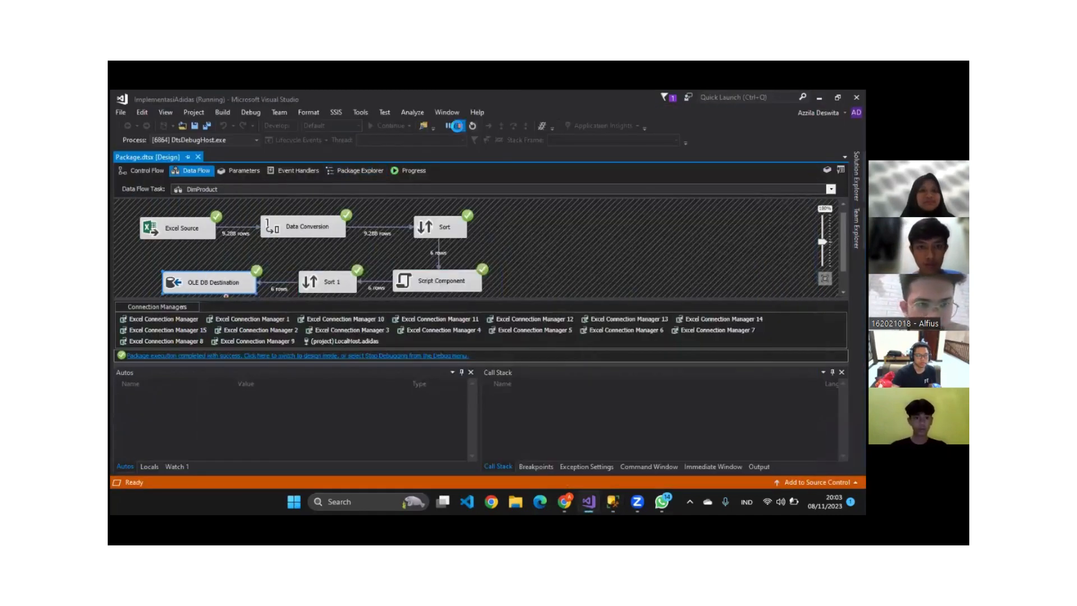
left_click(456, 126)
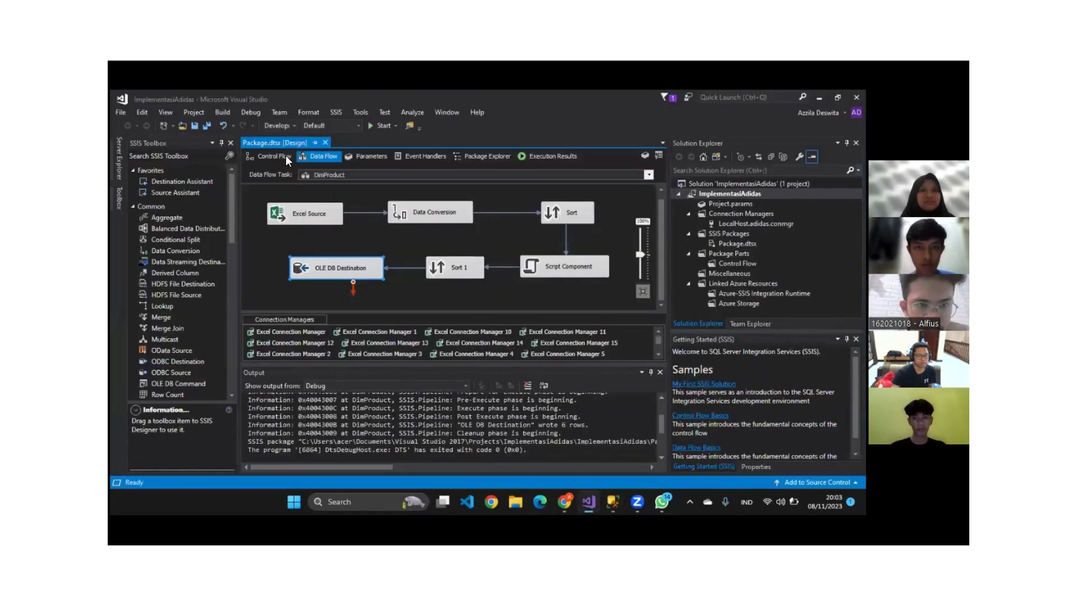
left_click(283, 155)
right_click(457, 265)
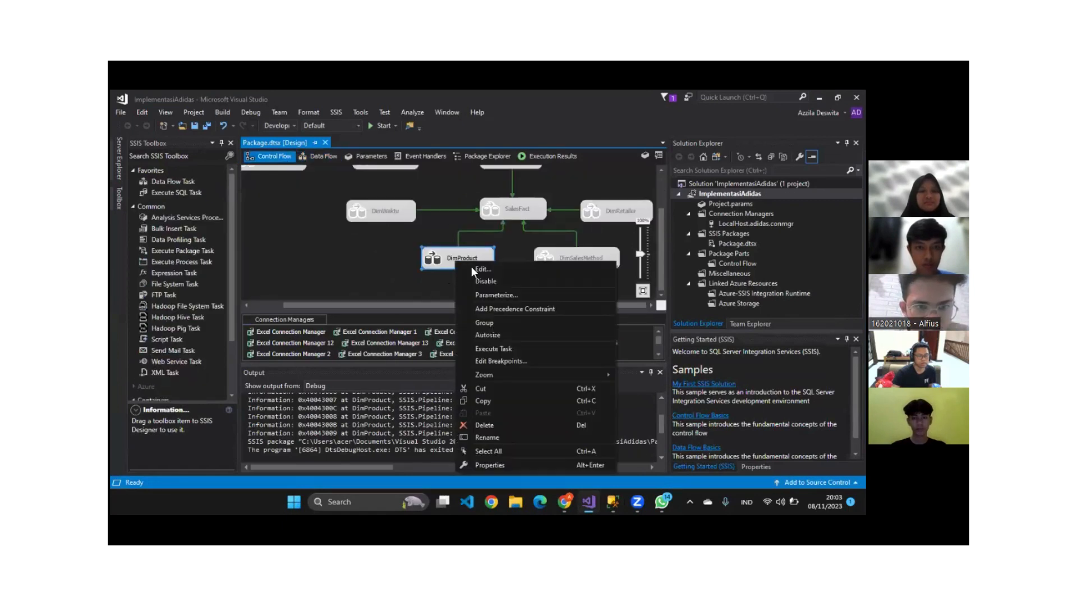
left_click(494, 281)
left_click(561, 262)
right_click(561, 263)
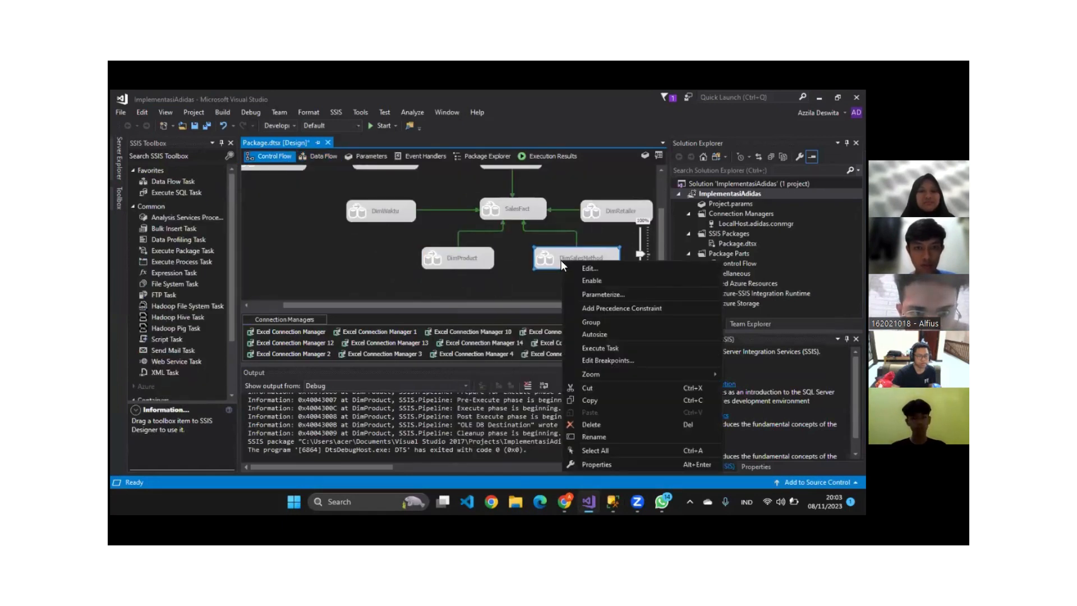
left_click(584, 281)
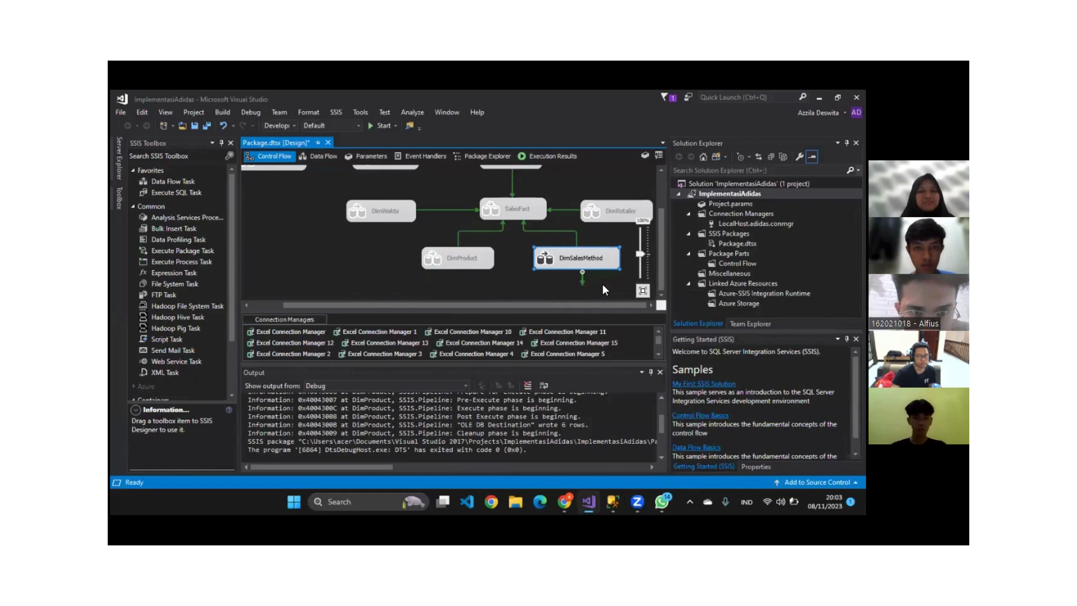
- Open the DimSalesMethod data flow and examine each component in order, from Excel Source to OLE DB Destination
double_click(597, 258)
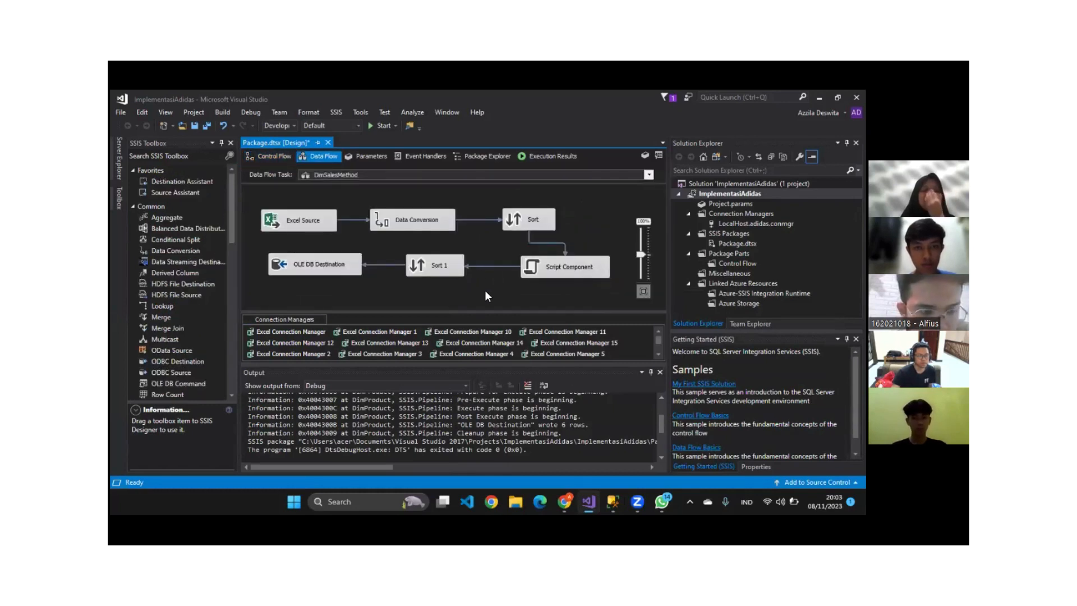
left_click(321, 227)
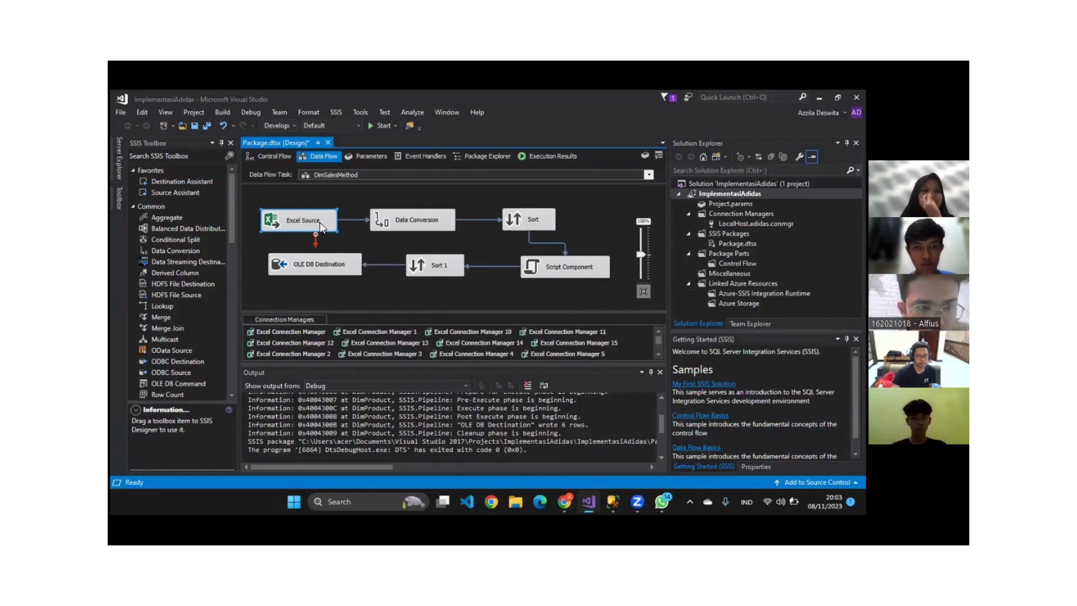
left_click(401, 222)
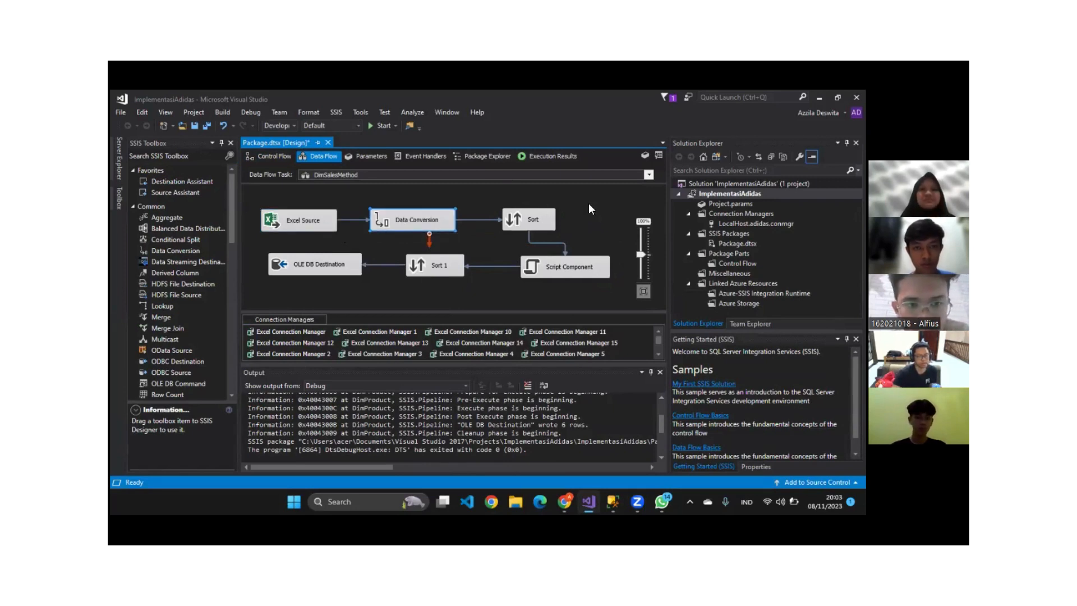
left_click(544, 222)
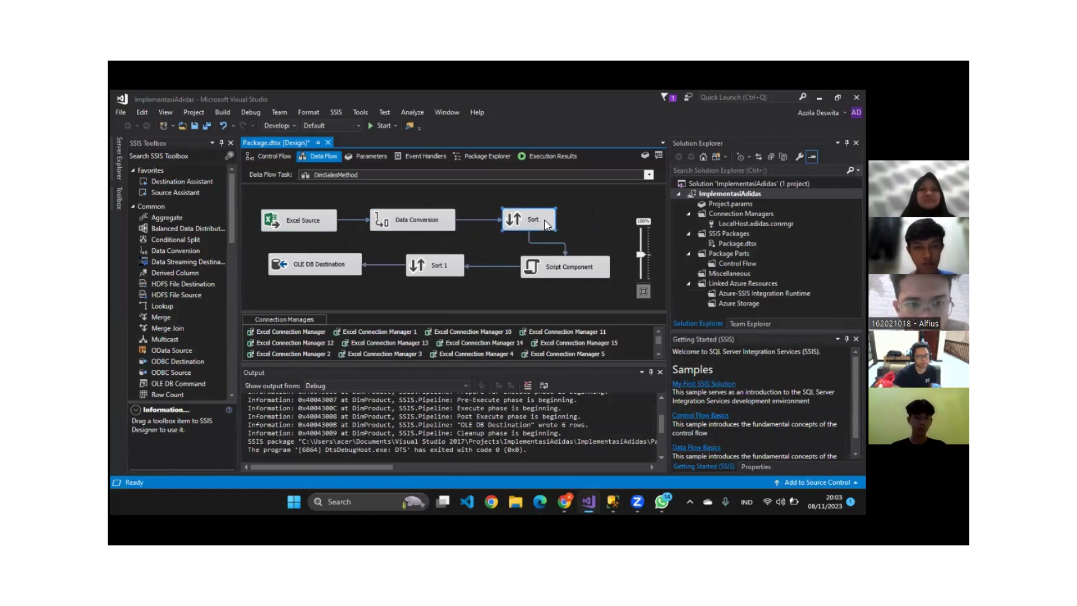
left_click(558, 271)
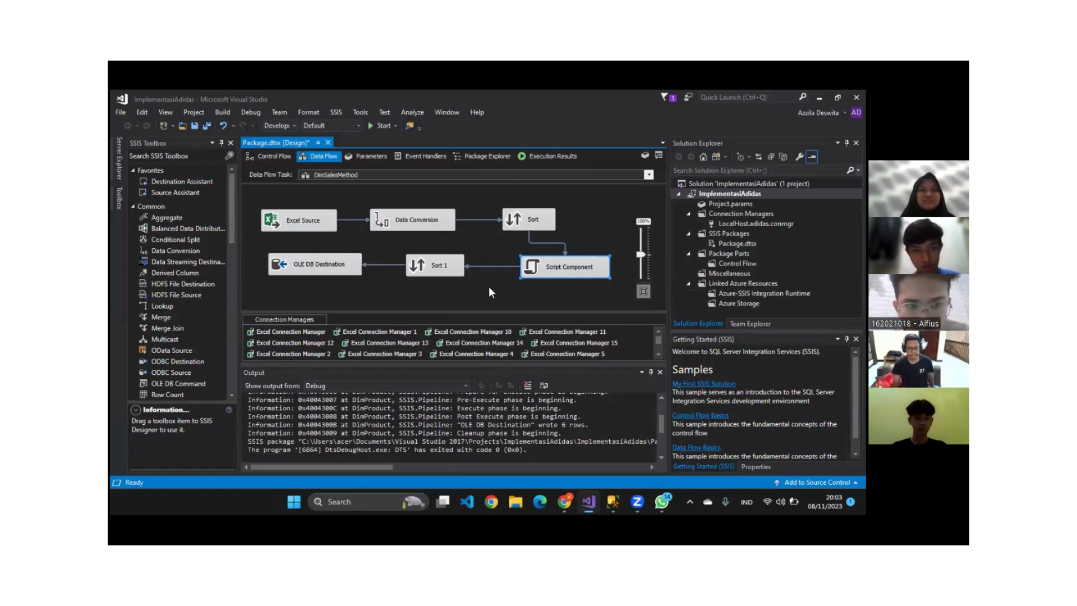
left_click(448, 266)
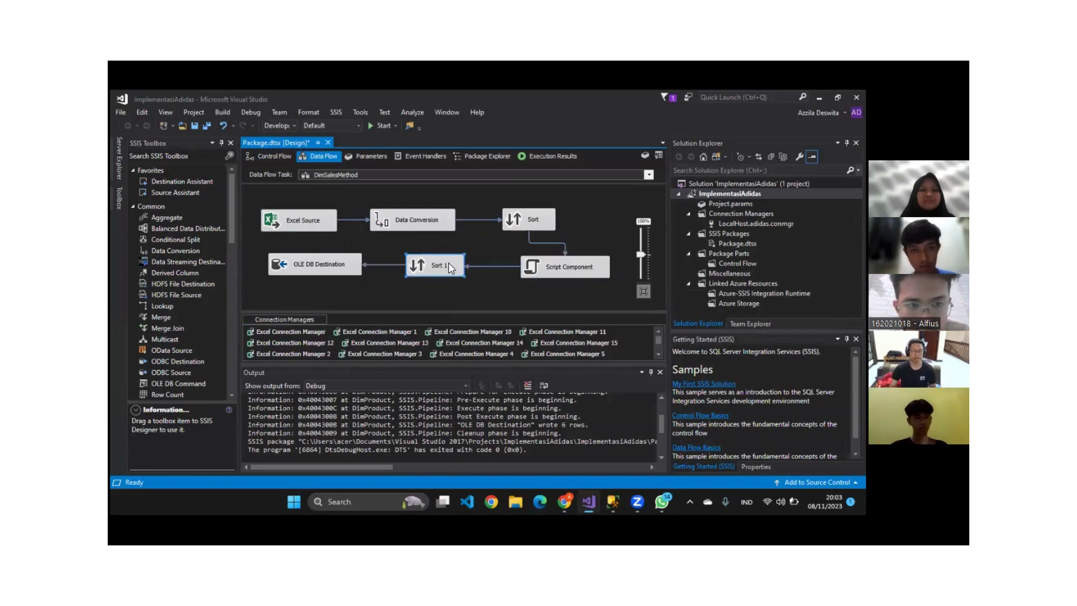
left_click(347, 266)
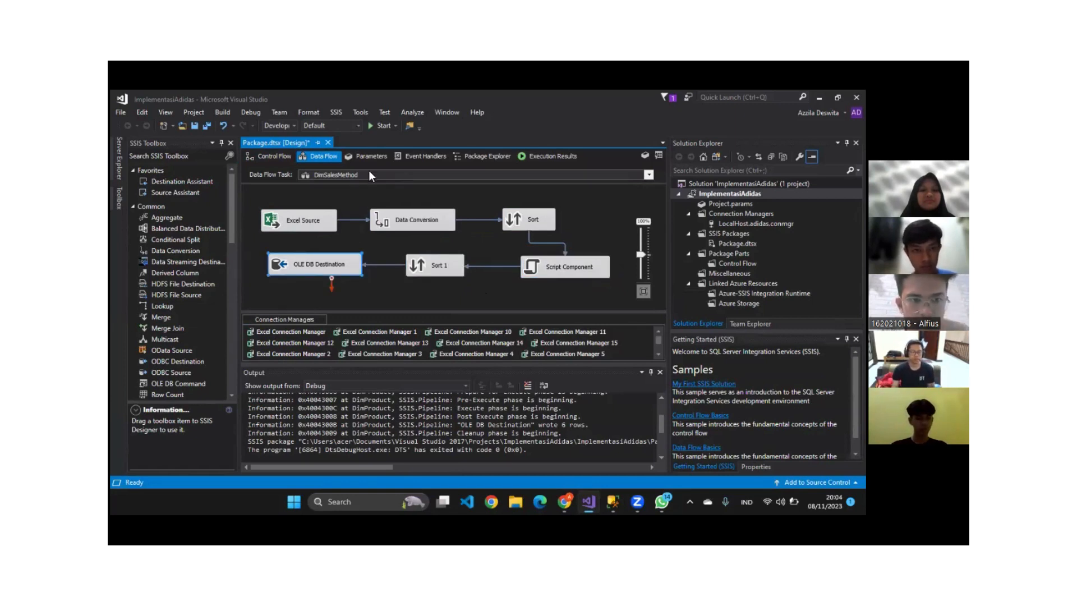
- Run the package with the DimSalesMethod data flow, and query all rows of DimSalesMethod in SQL Server Management Studio
left_click(375, 127)
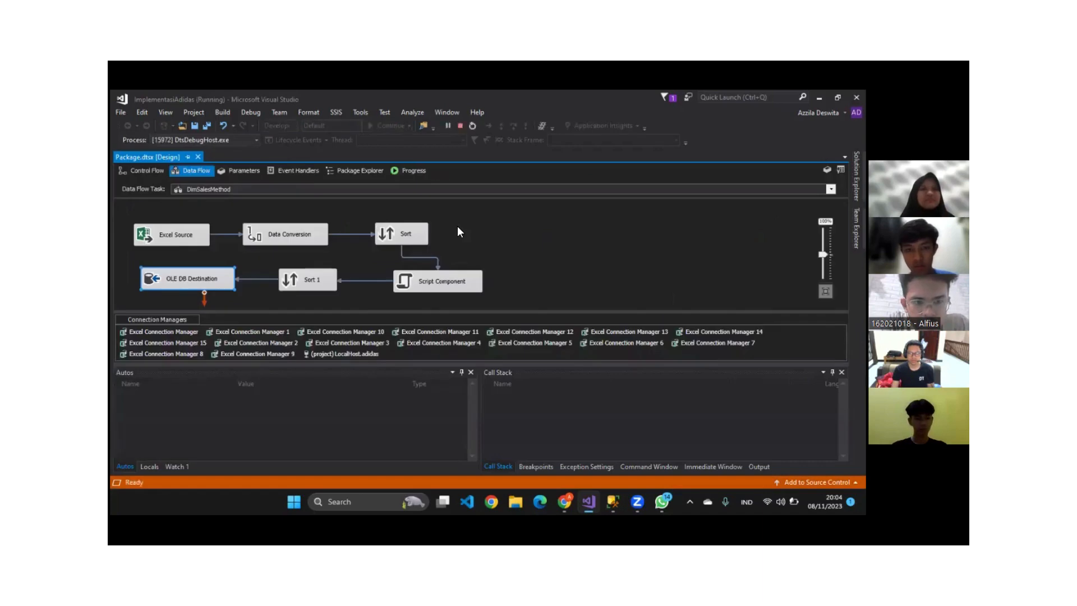
left_click(613, 502)
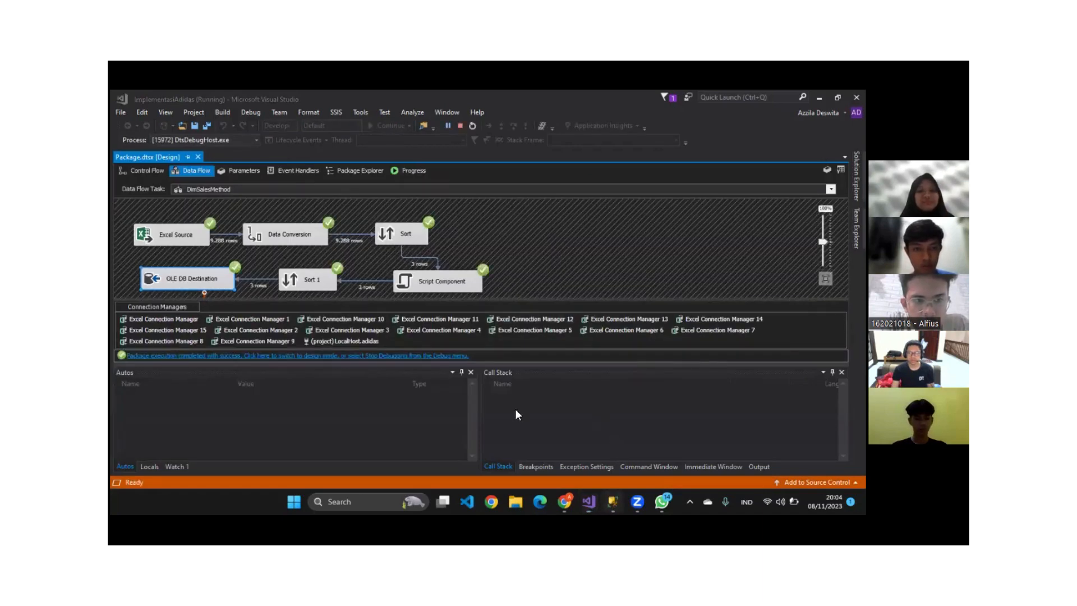
double_click(436, 229)
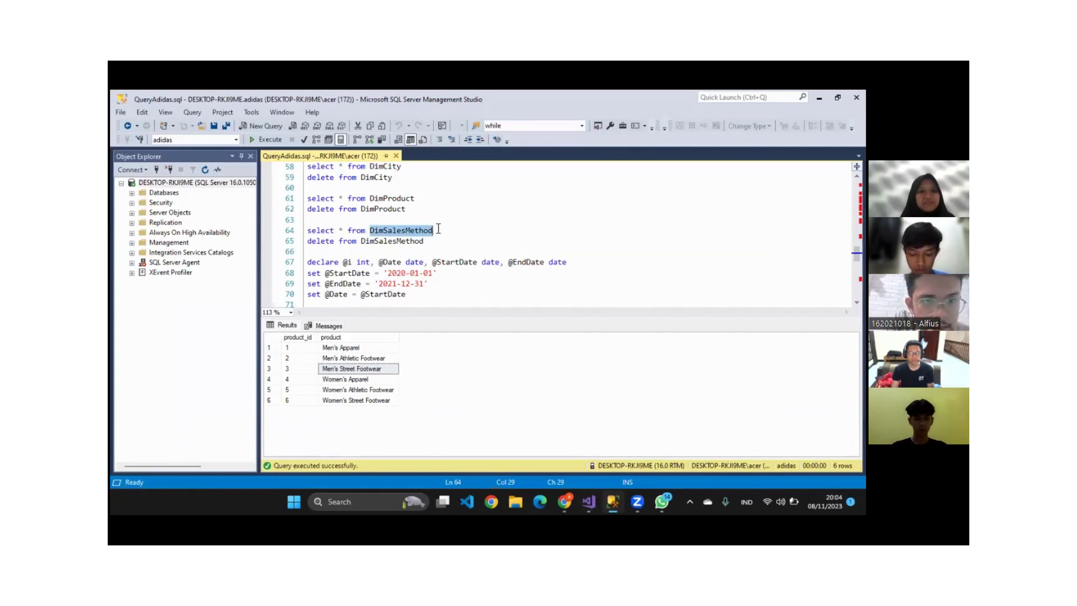
left_click_drag(438, 229, 307, 230)
left_click(267, 140)
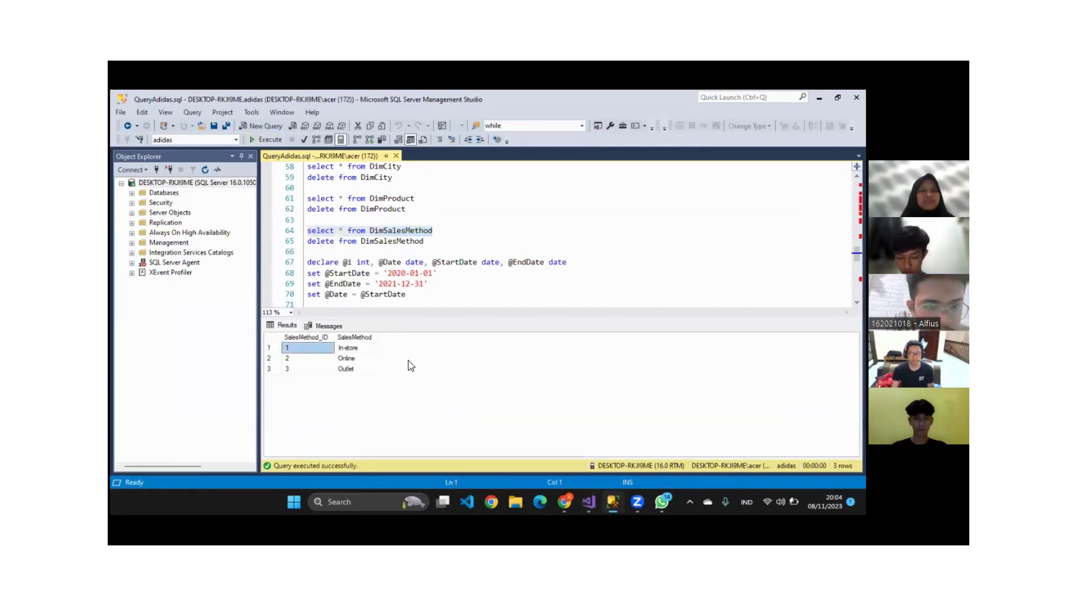
- Look over the DimWaktu, DimProduct and SalesFact statements in the rest of the query script
left_click(466, 239)
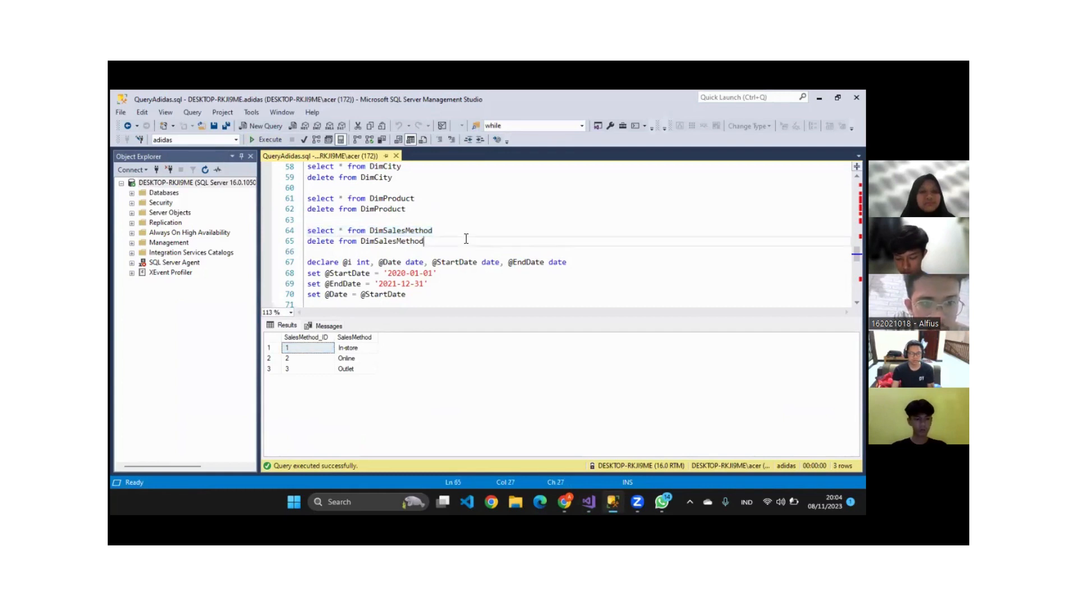
scroll(467, 238, "down", 5)
scroll(466, 239, "down", 2)
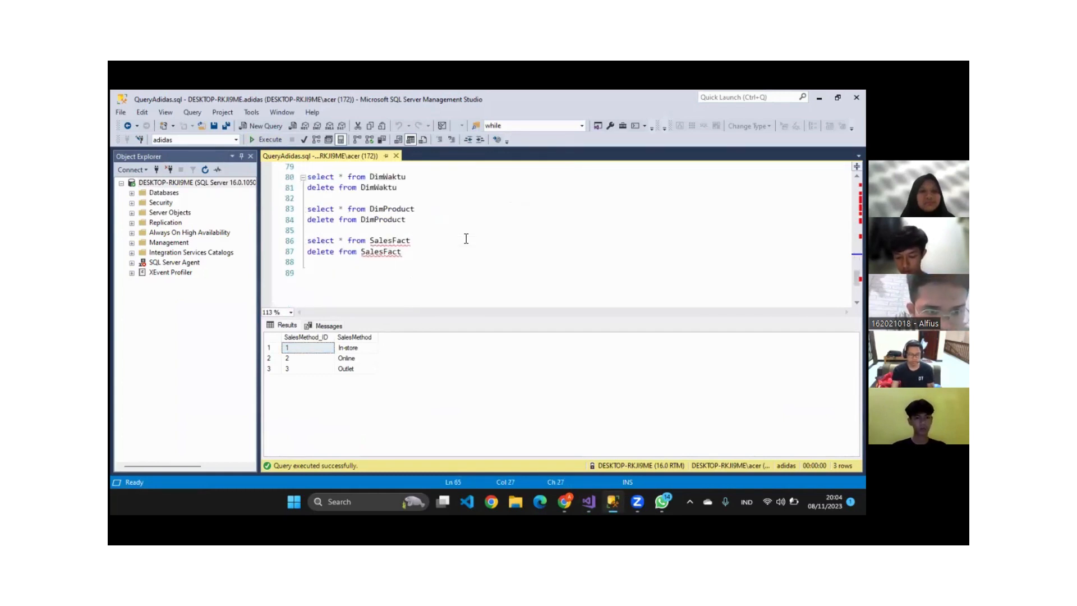
scroll(463, 241, "up", 1)
scroll(459, 244, "up", 1)
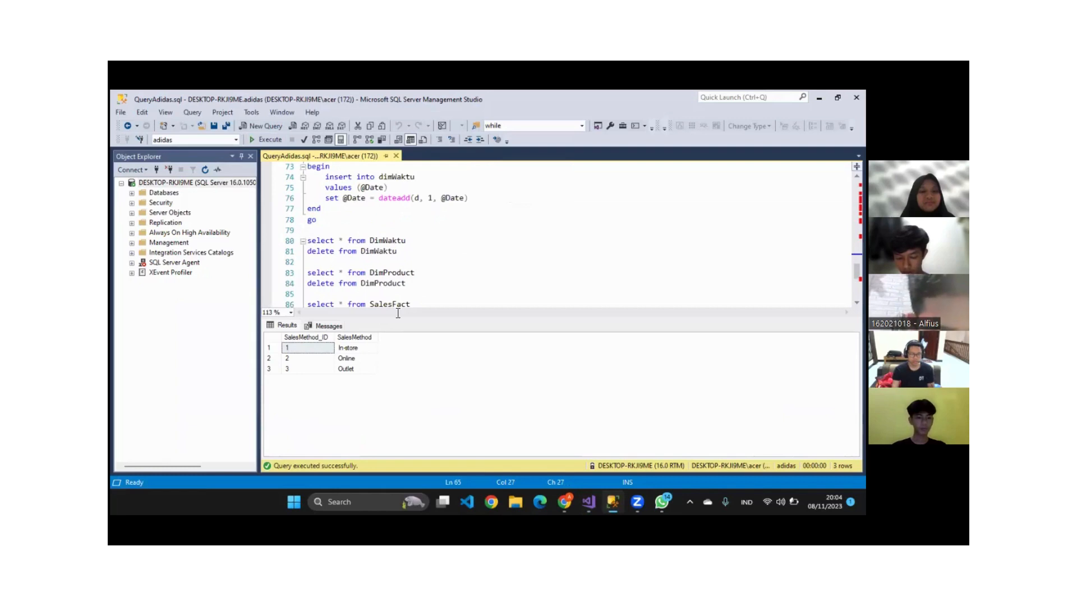
left_click(353, 369)
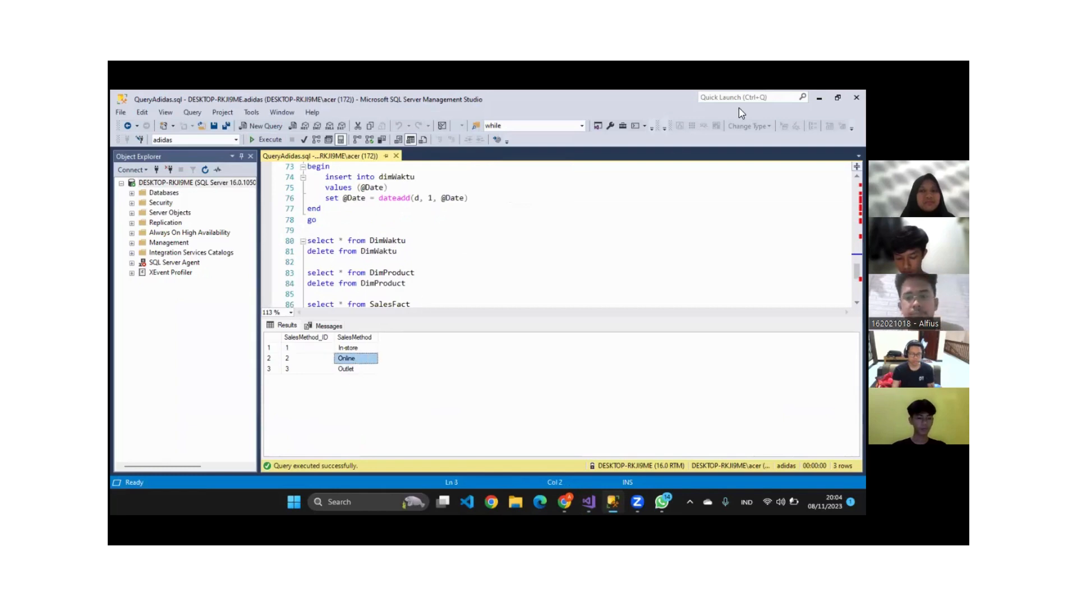
- Switch to Visual Studio, stop debugging the package, and disable the DimSalesMethod task in the control flow
key("alt+Tab")
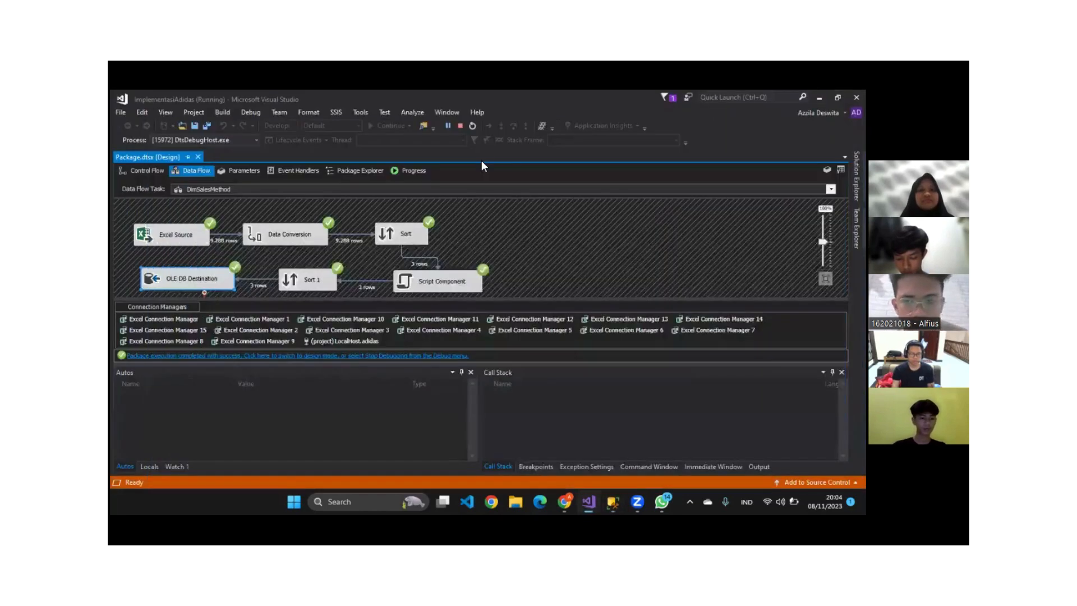
left_click(459, 126)
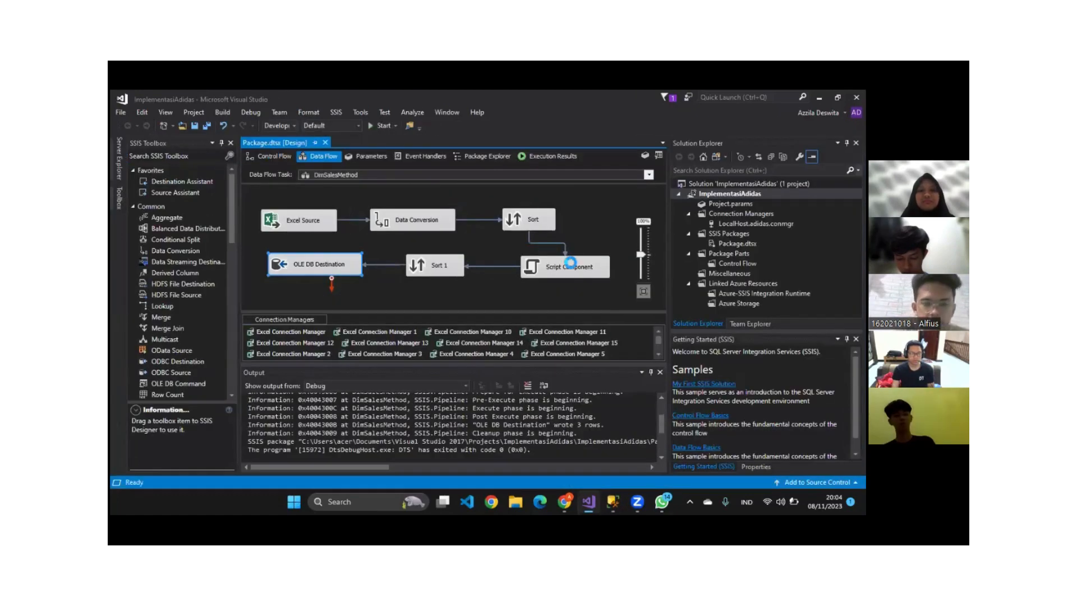
right_click(607, 282)
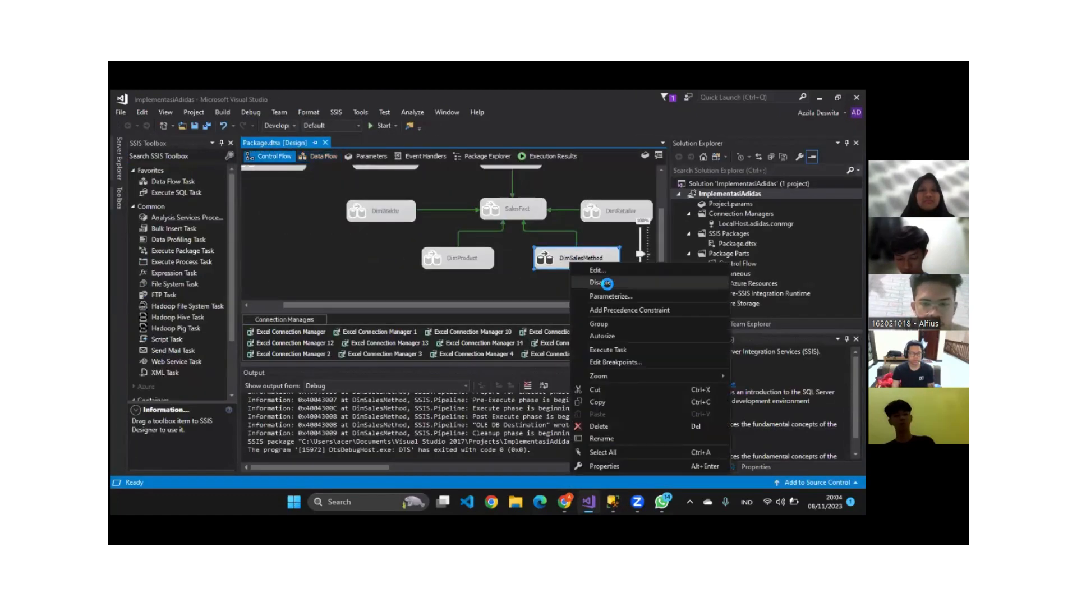
left_click(606, 283)
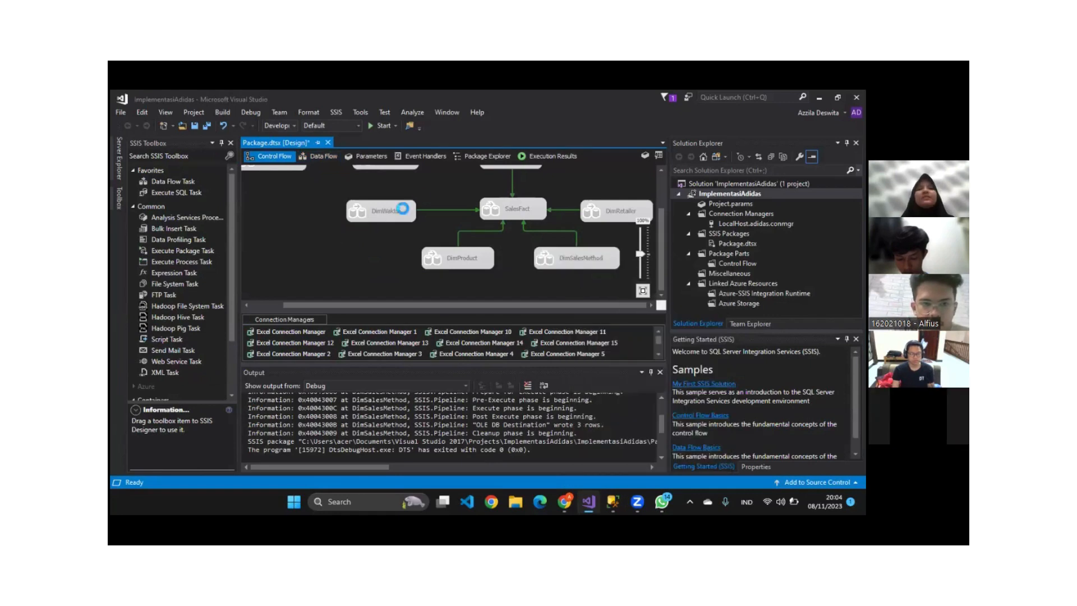
- Enable the SalesFact data flow task in the control flow
scroll(429, 197, "up", 2)
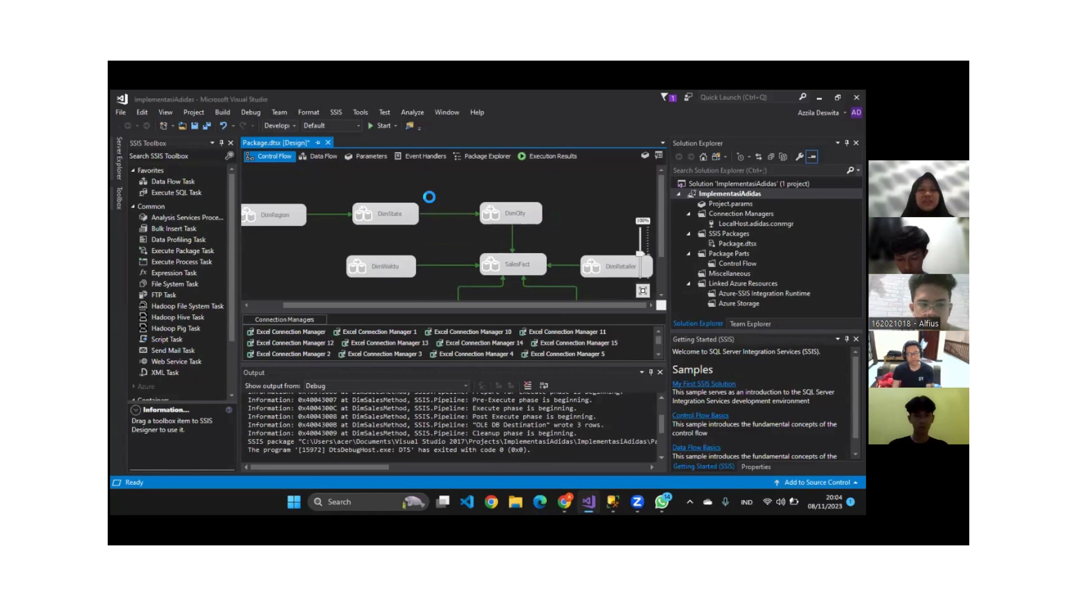
scroll(426, 233, "down", 1)
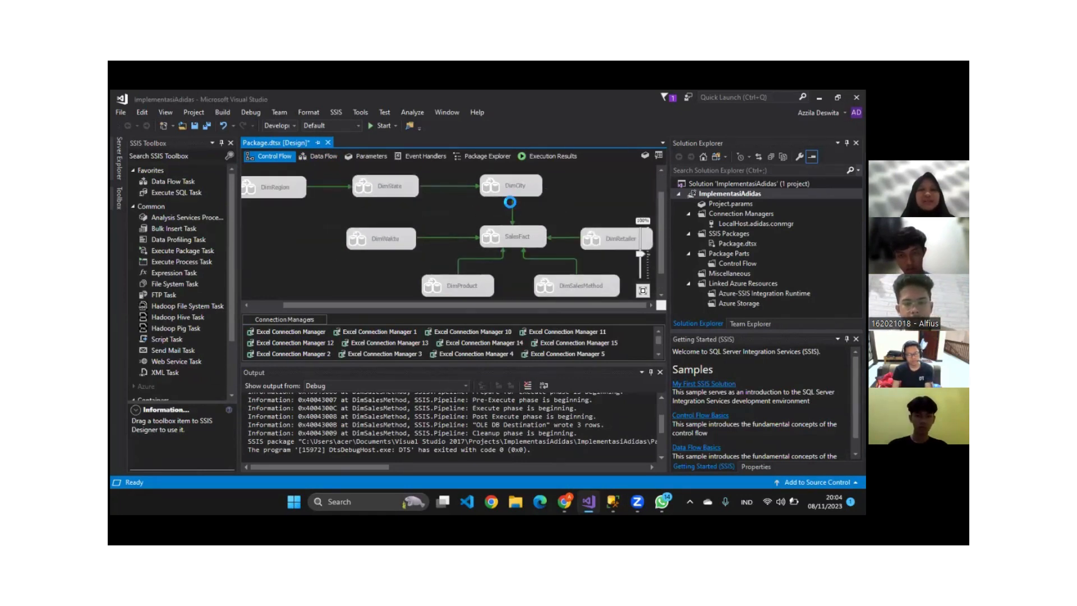
left_click(514, 244)
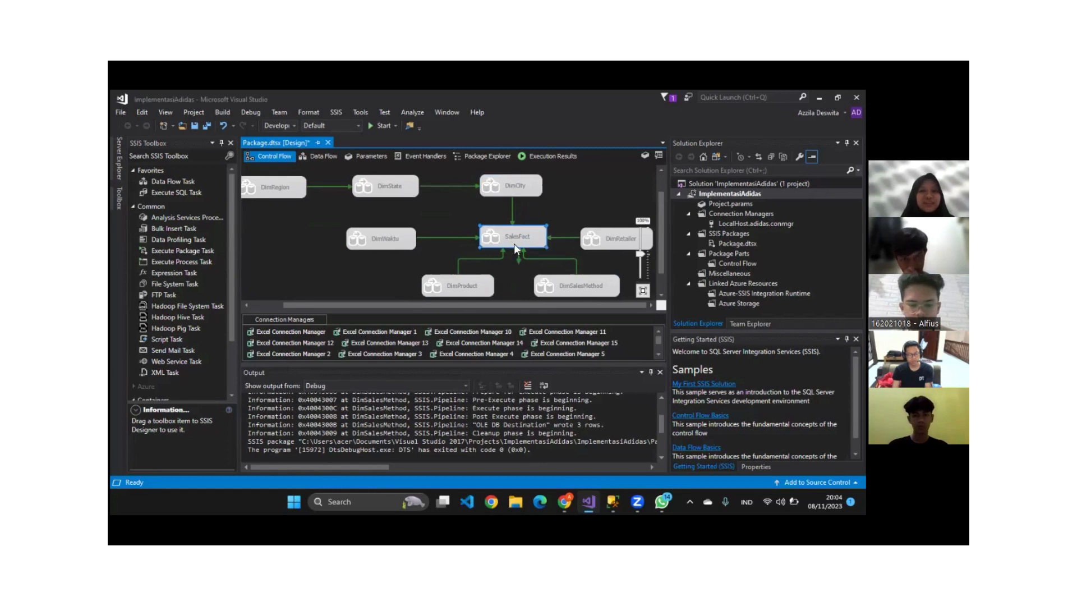
right_click(513, 244)
left_click(497, 235)
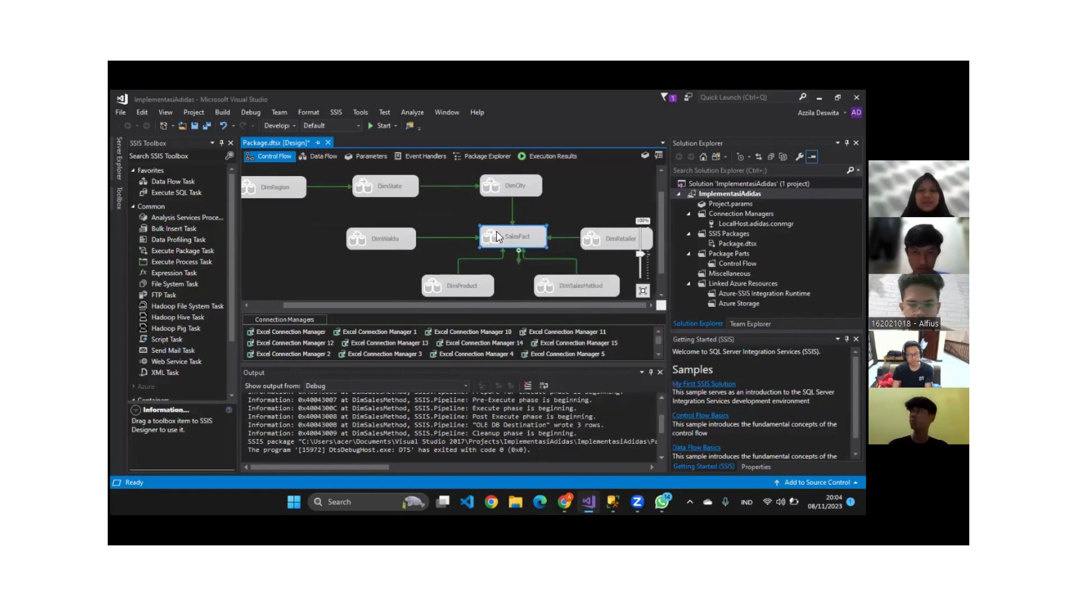
right_click(497, 235)
left_click(525, 250)
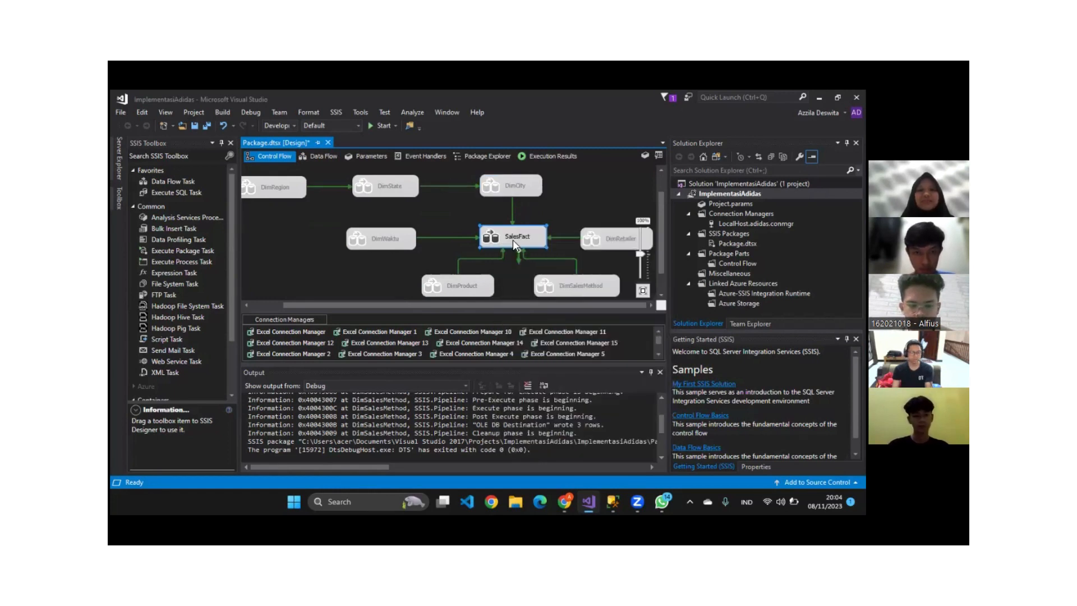
- Open the SalesFact data flow and examine its overall path from Excel Source and Data Conversion to OLE DB Destination
double_click(512, 240)
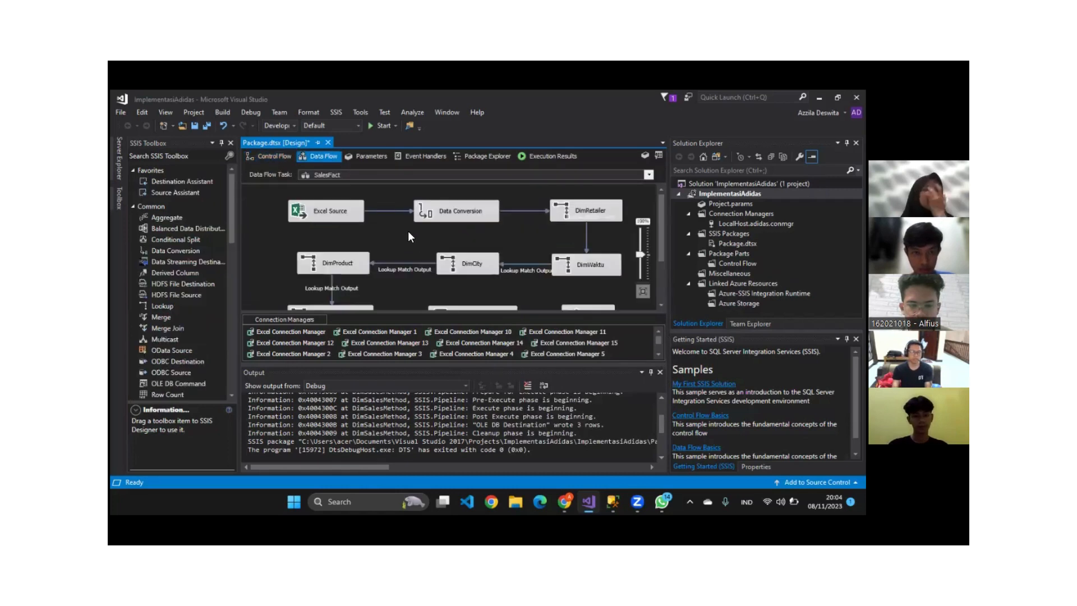
left_click(330, 216)
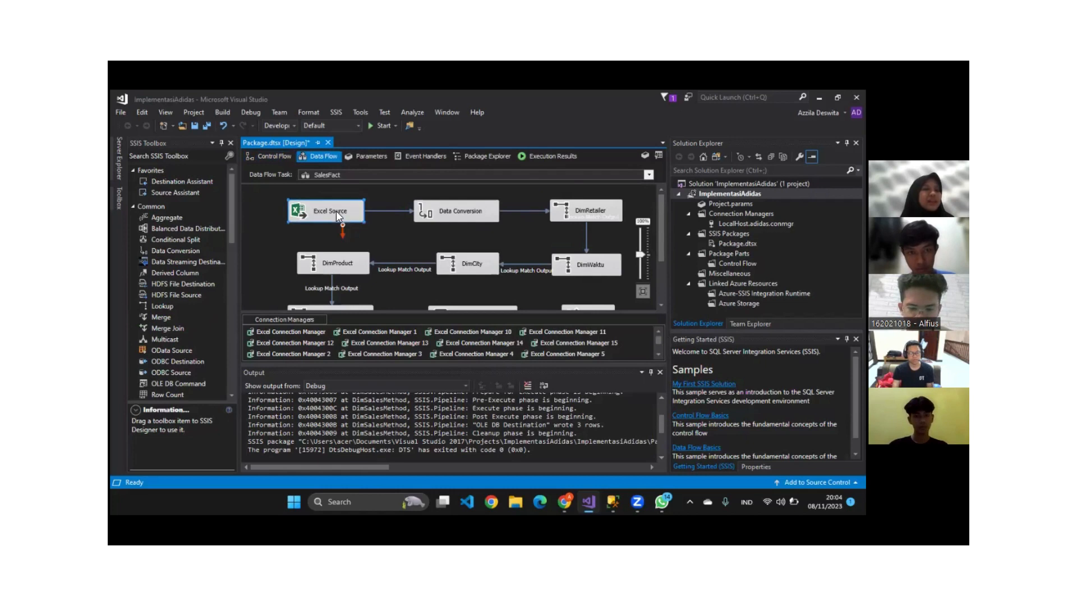
left_click(390, 227)
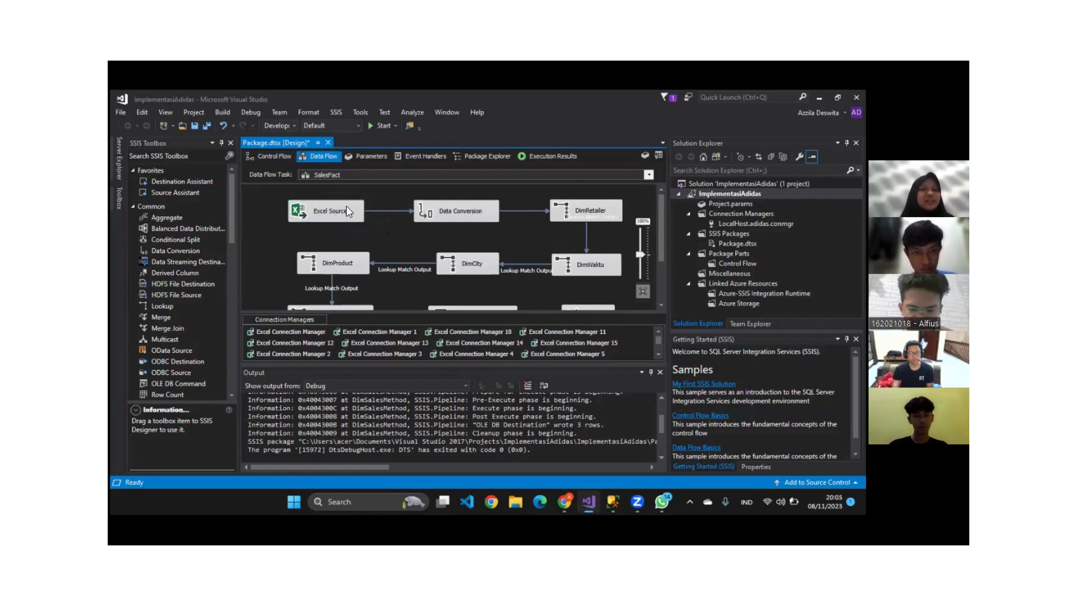
left_click(469, 222)
scroll(414, 227, "down", 3)
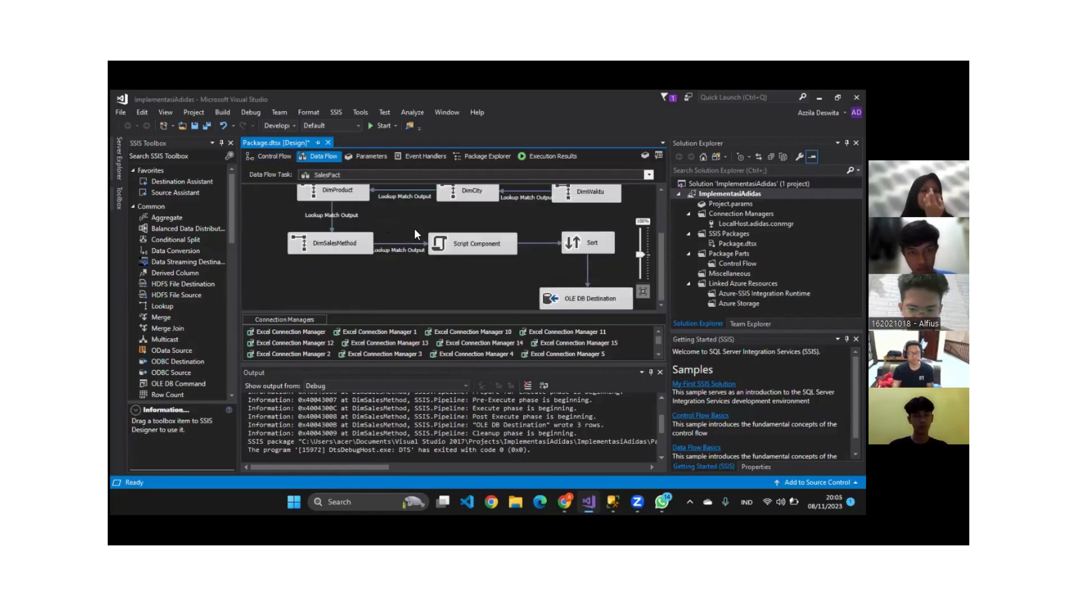
left_click(559, 305)
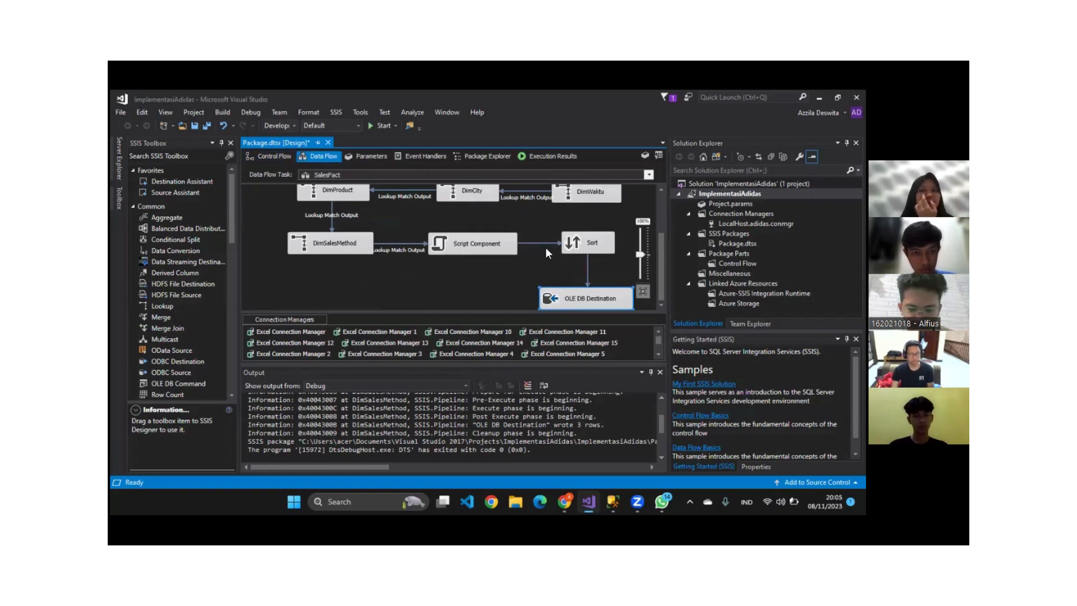
scroll(540, 247, "up", 3)
scroll(541, 247, "down", 3)
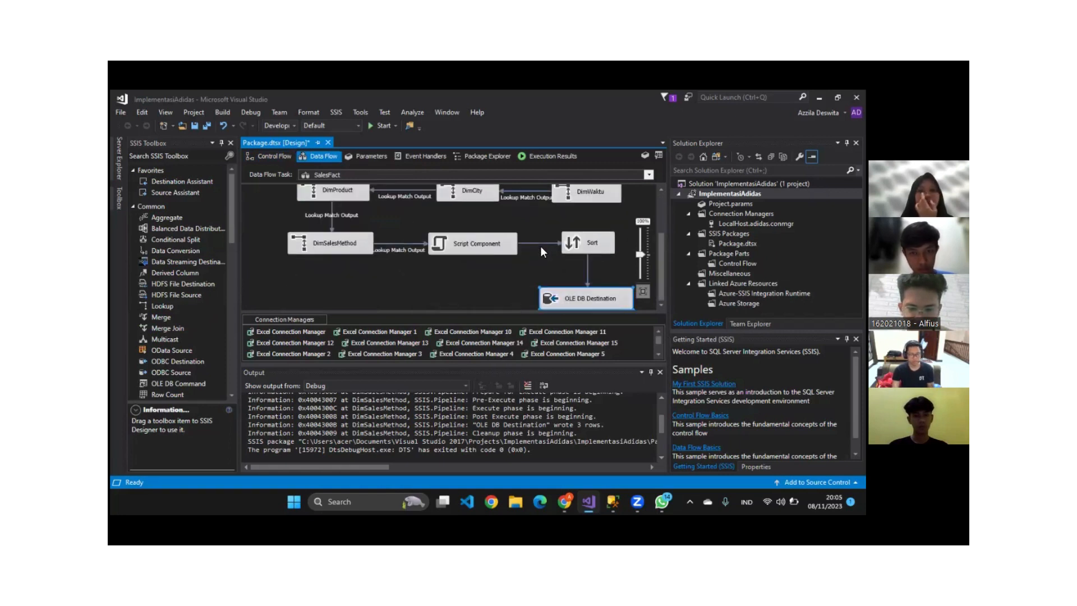
scroll(541, 247, "up", 3)
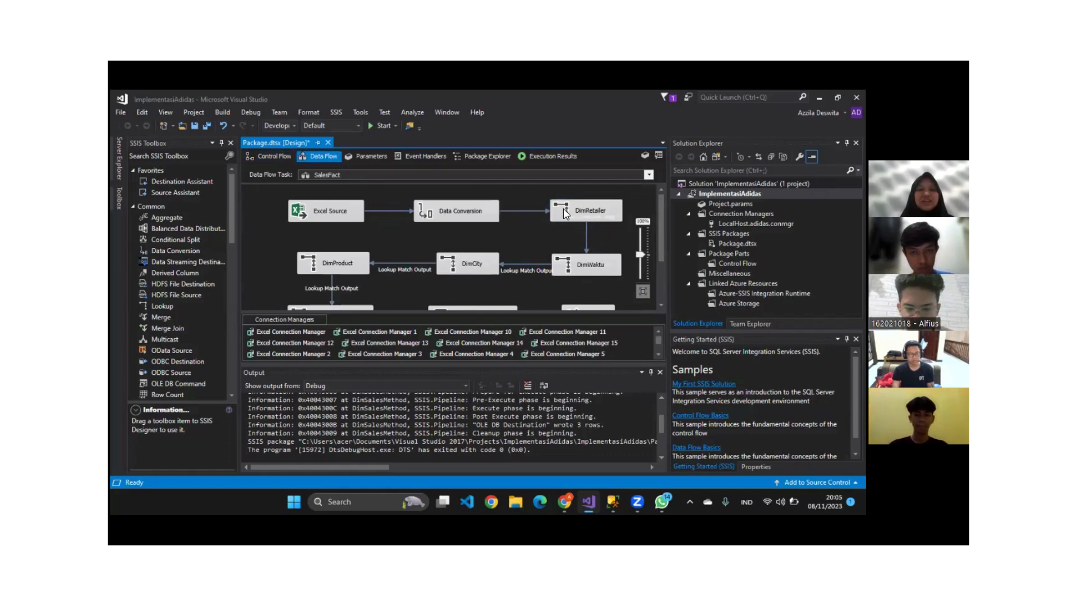
- Review the DimRetailer lookup's connection and column mappings, and the general settings of the DimWaktu lookup
double_click(589, 215)
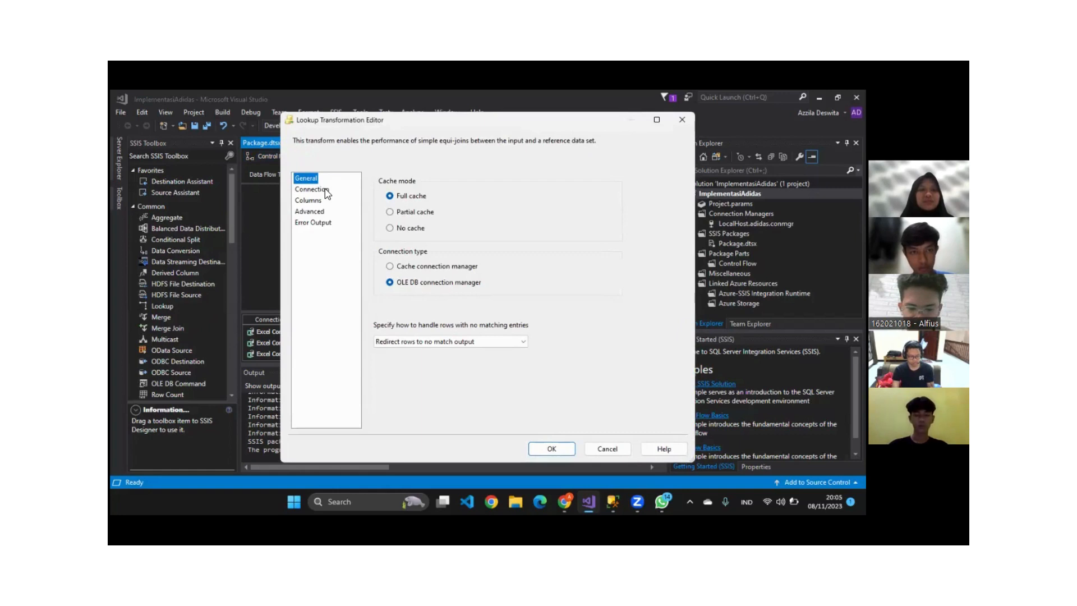
left_click(326, 190)
left_click(309, 201)
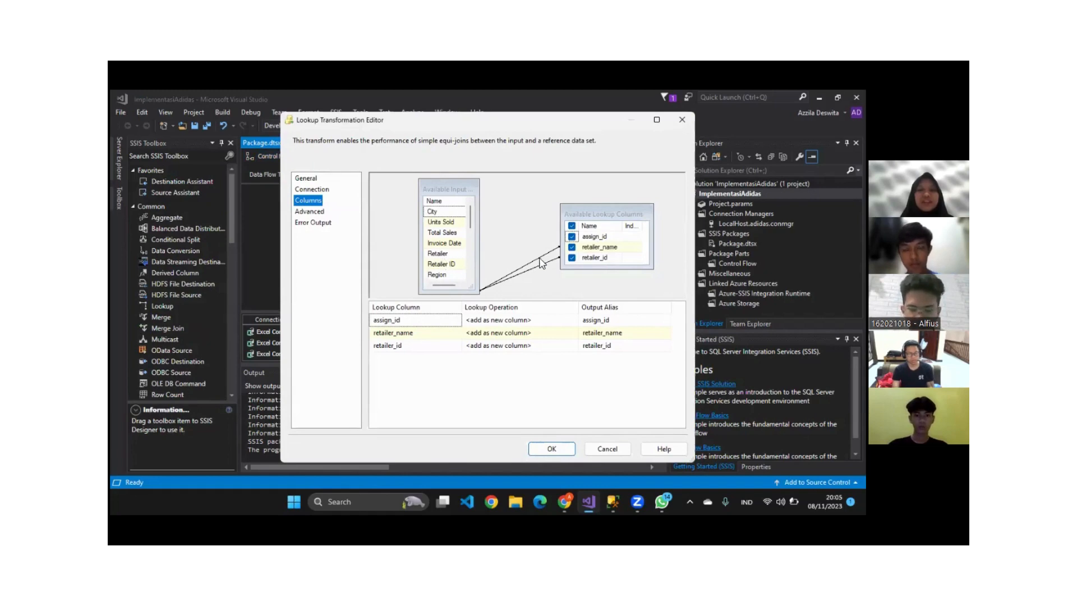
left_click(562, 447)
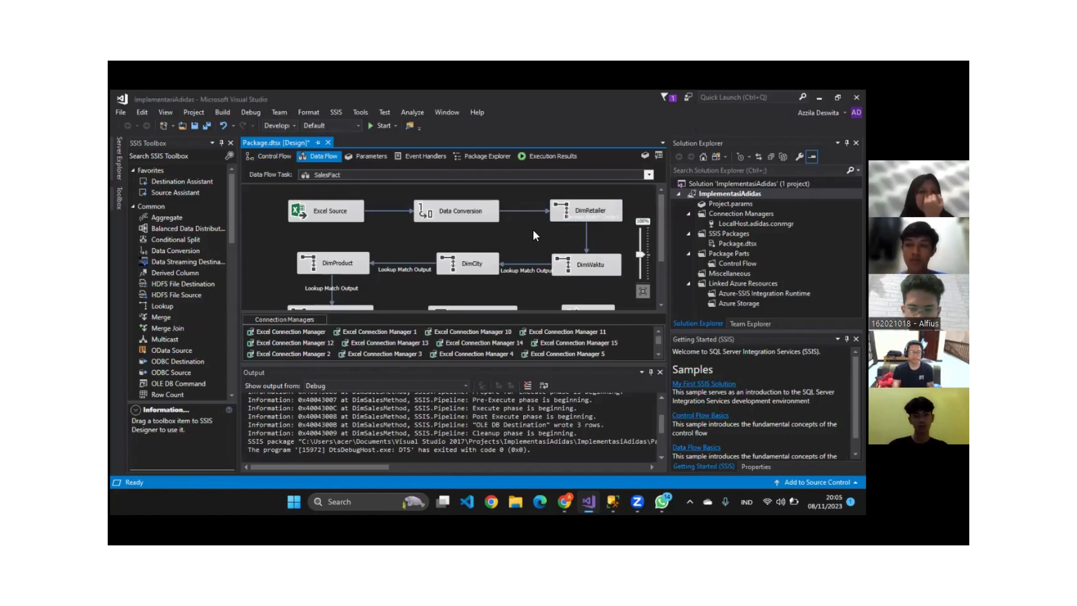
double_click(593, 266)
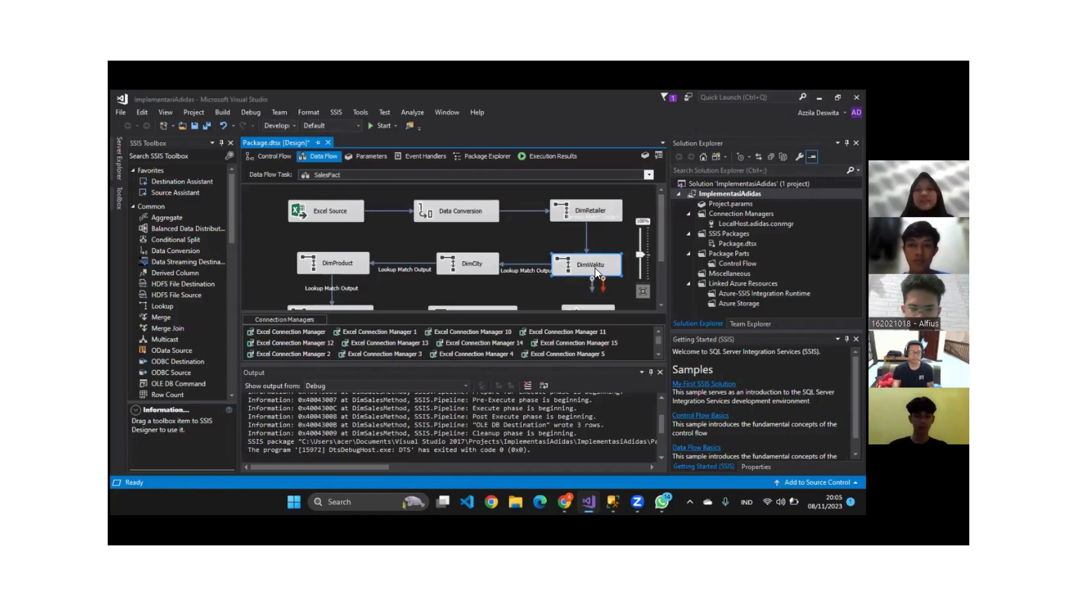
left_click(563, 449)
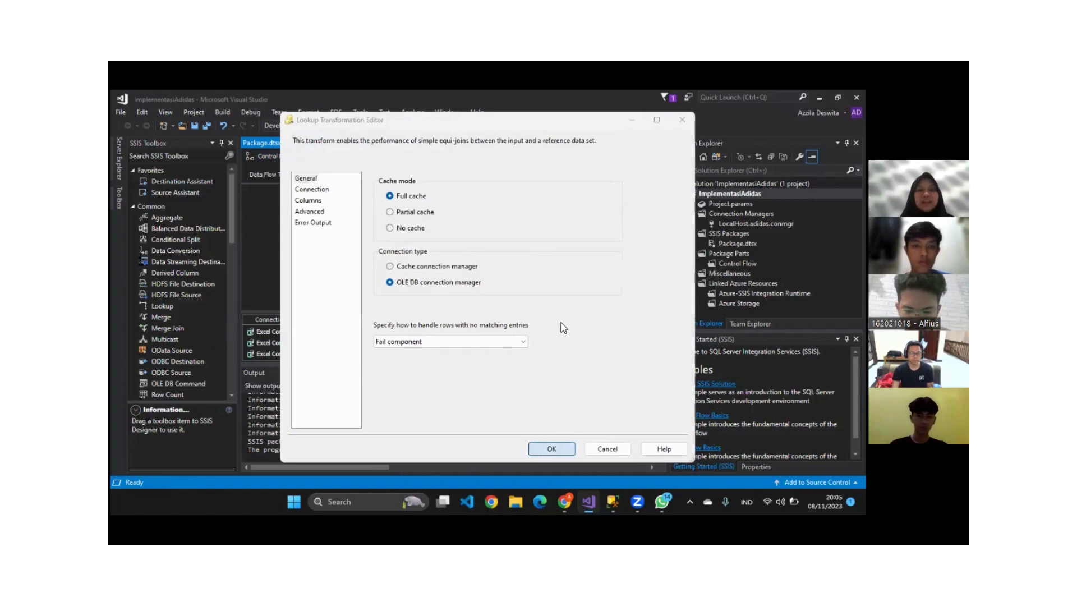
- Examine the remaining SalesFact components in order, from the DimCity, DimProduct and DimSalesMethod lookups through Script Component and Sort to OLE DB Destination
left_click(583, 218)
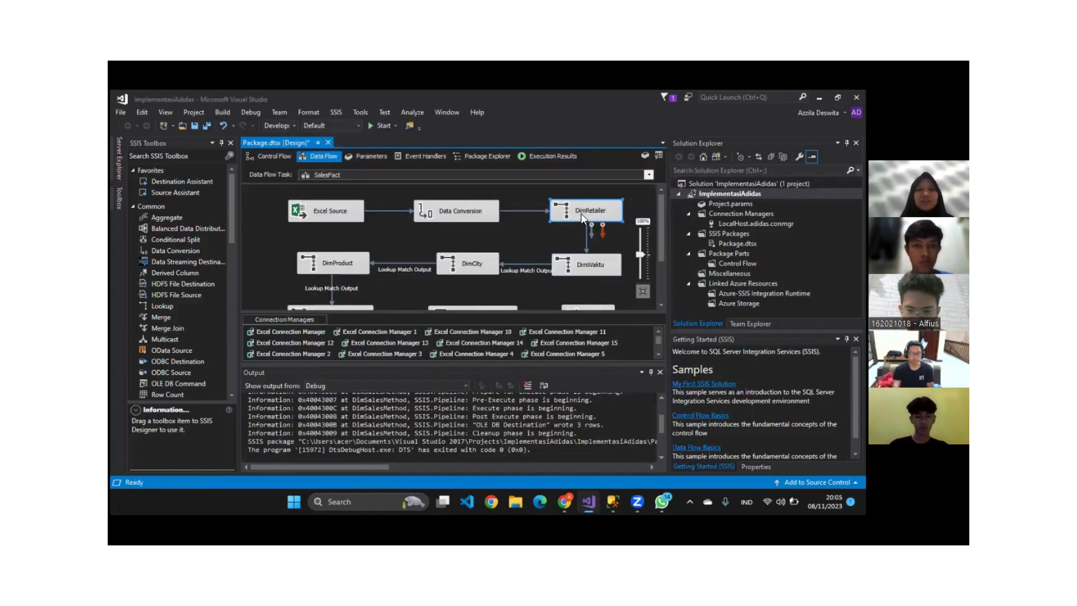
left_click(543, 232)
scroll(543, 232, "down", 3)
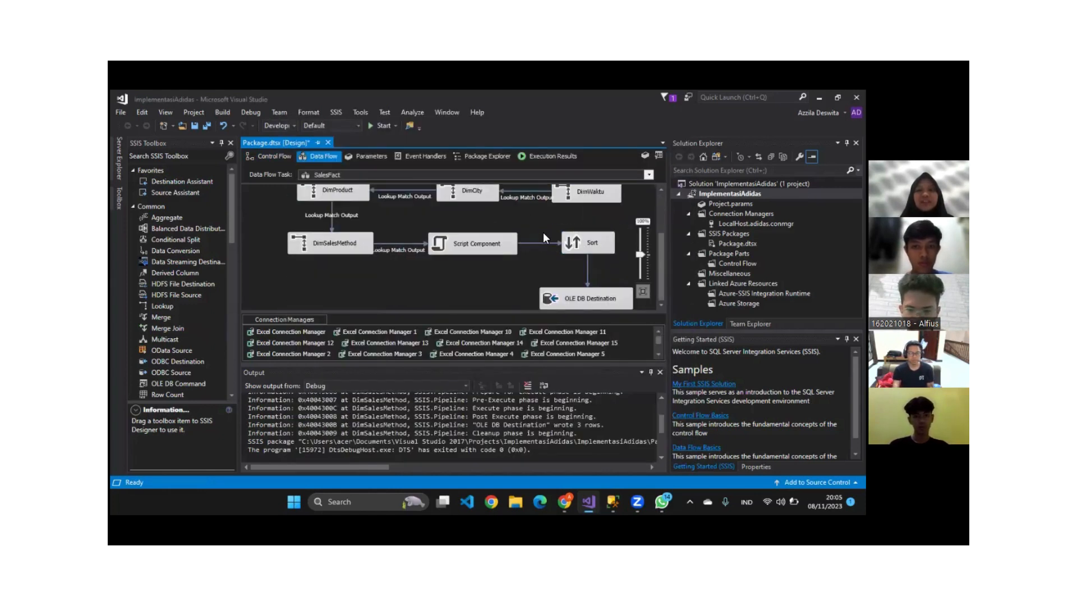
scroll(543, 232, "up", 3)
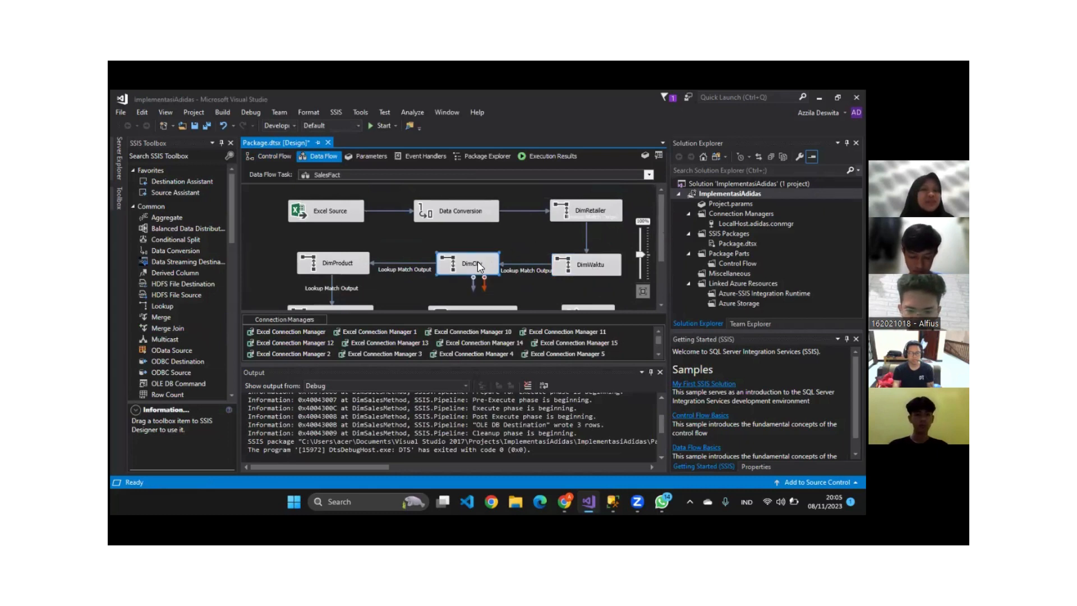
left_click(352, 267)
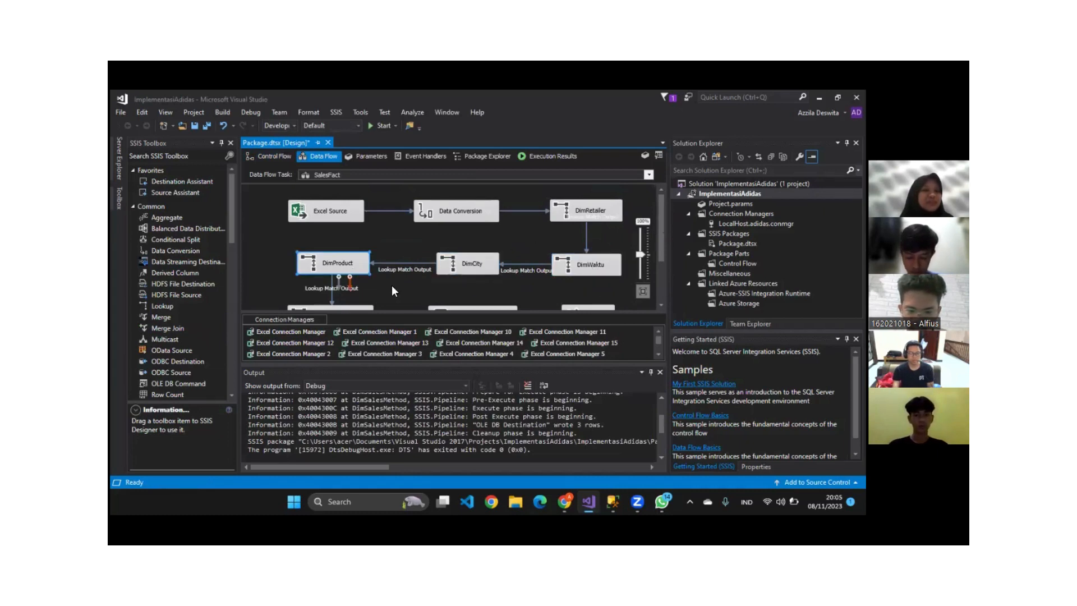
scroll(392, 285, "down", 2)
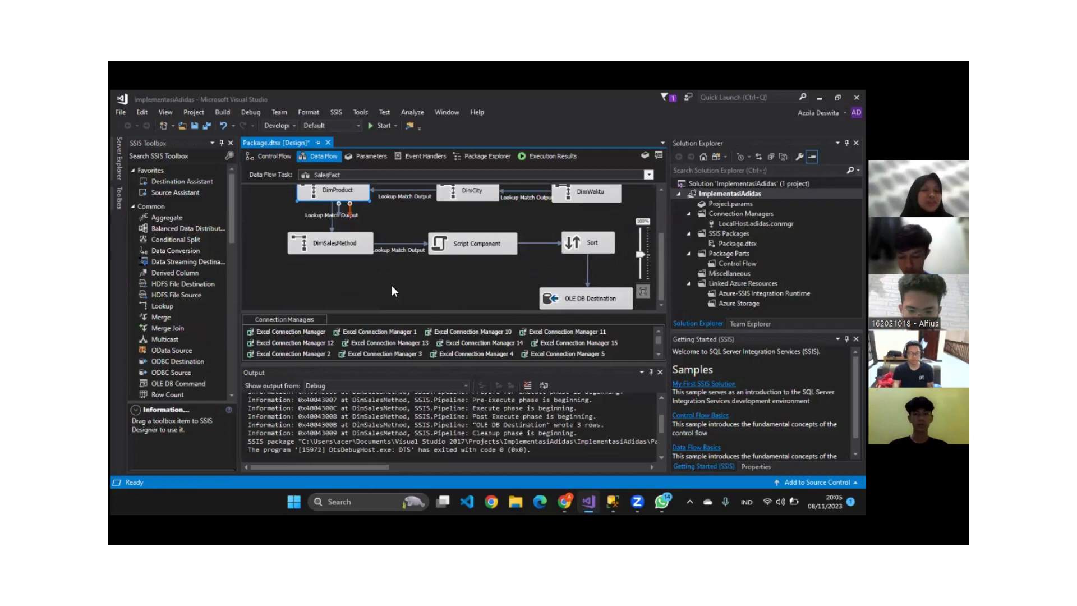
left_click(343, 250)
left_click(421, 277)
left_click(491, 243)
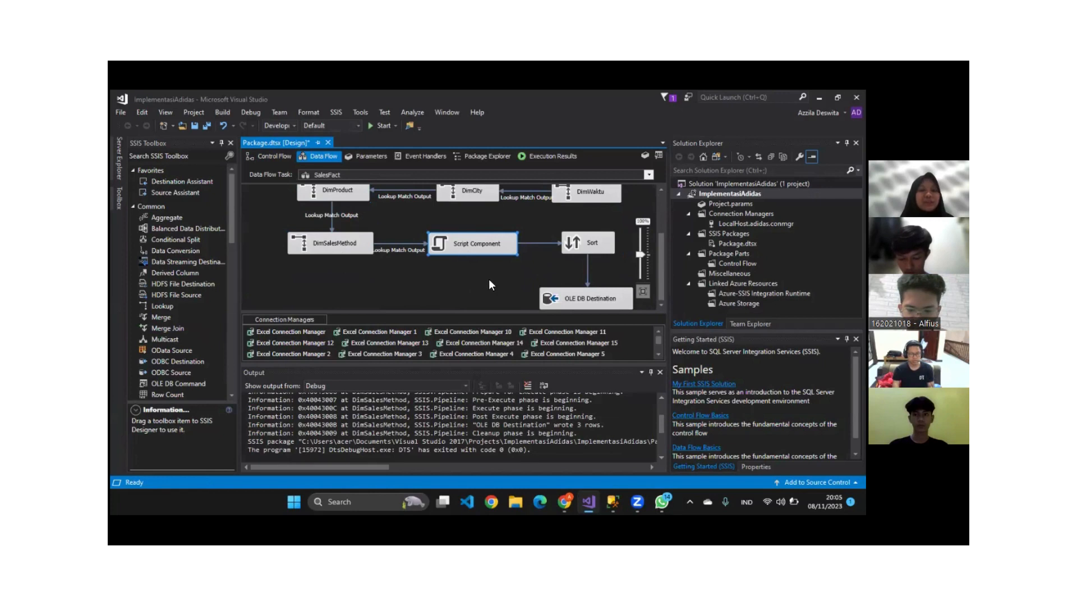
left_click(493, 262)
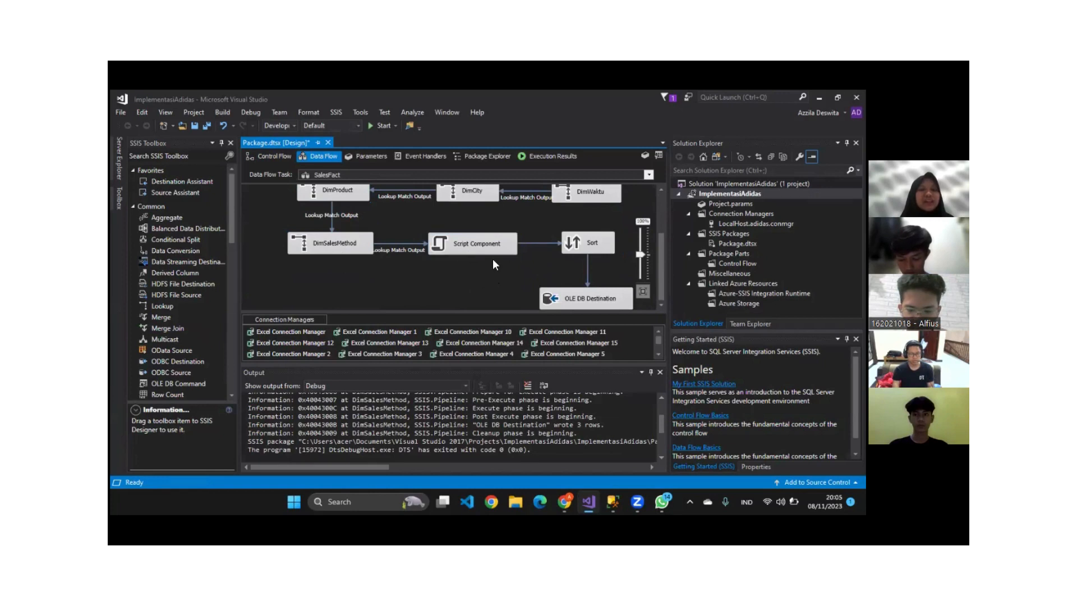
left_click(585, 251)
left_click(590, 248)
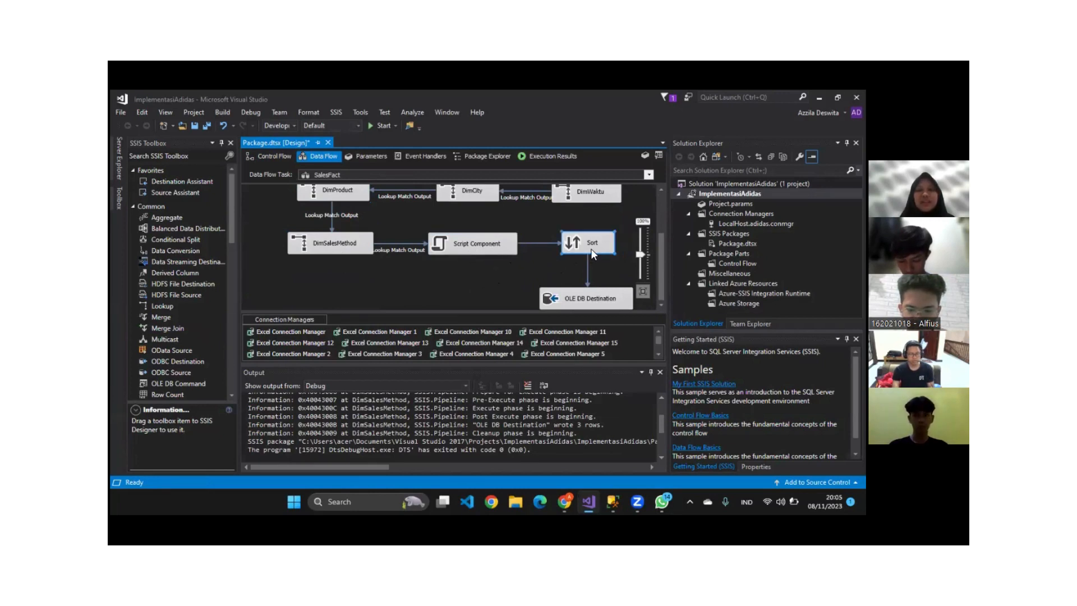
scroll(590, 247, "down", 1)
left_click(550, 249)
scroll(550, 248, "up", 4)
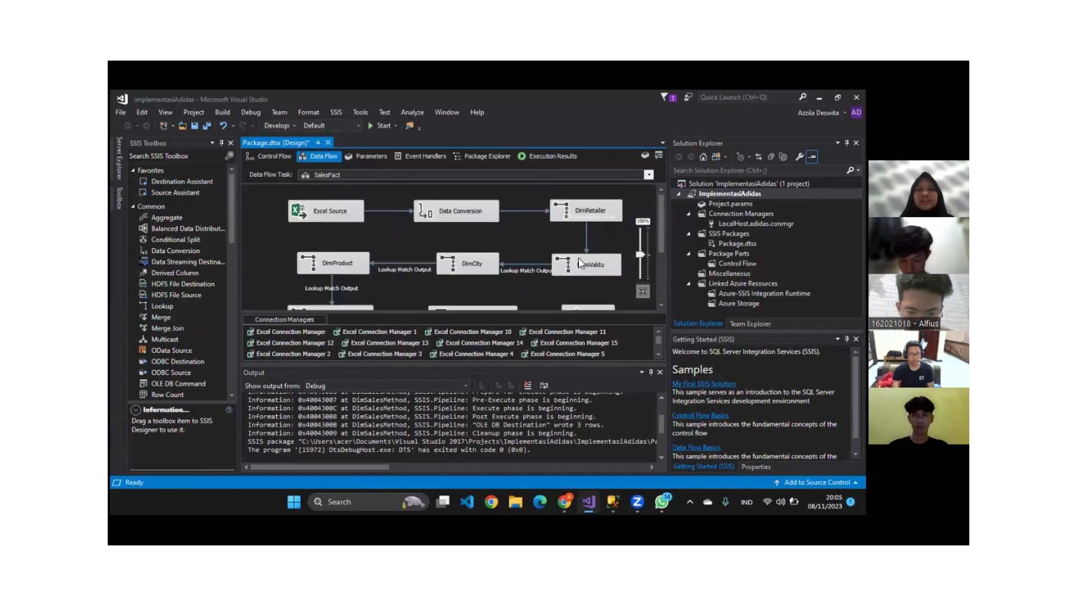
scroll(574, 259, "down", 5)
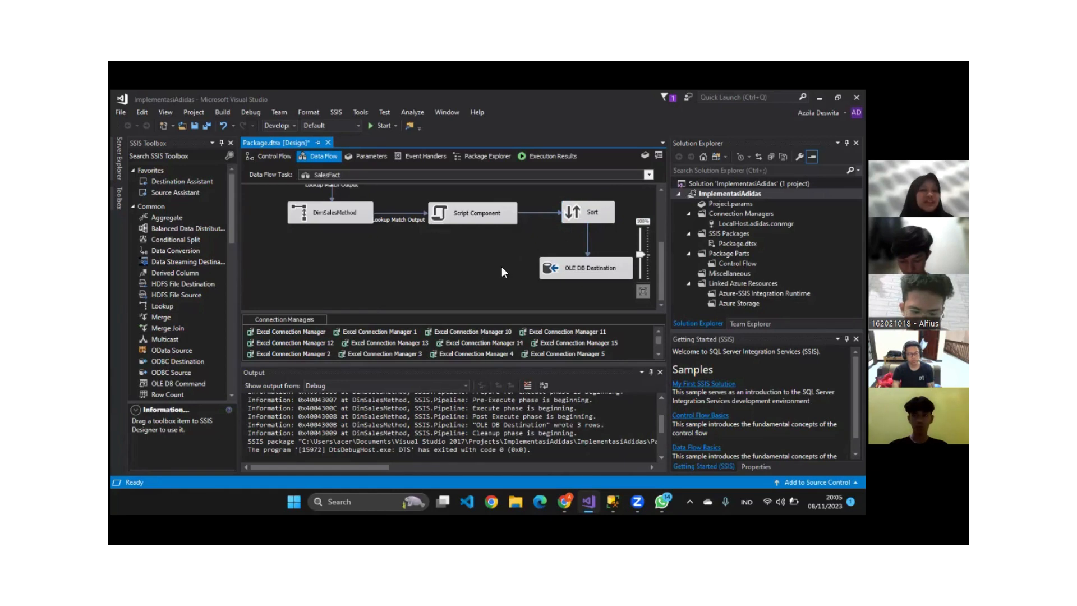
- Run the package to load SalesFact and check the execution status of every component in the data flow
left_click(557, 274)
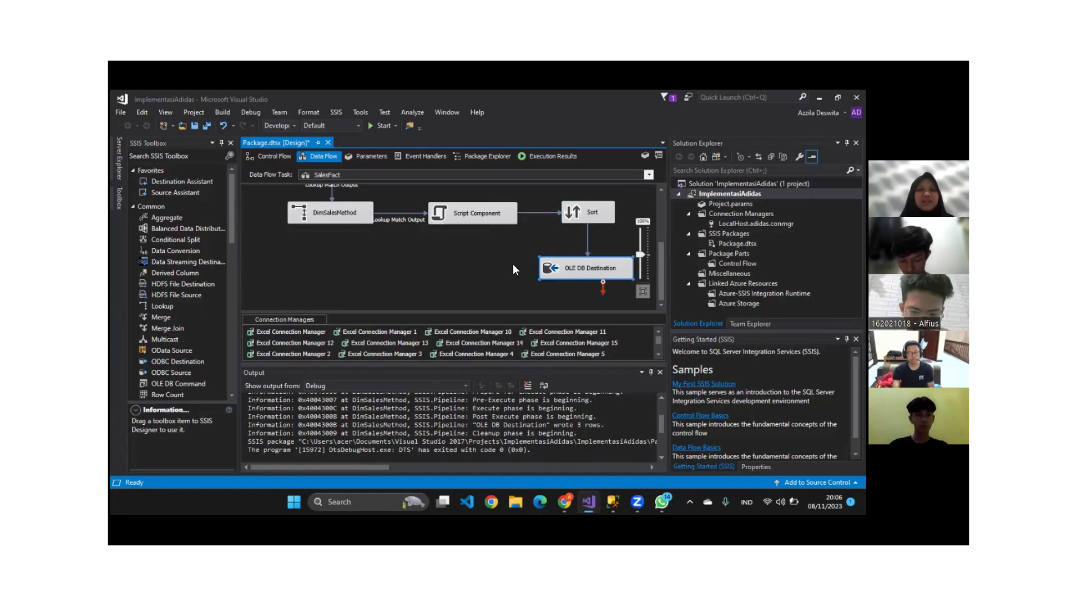
left_click(375, 127)
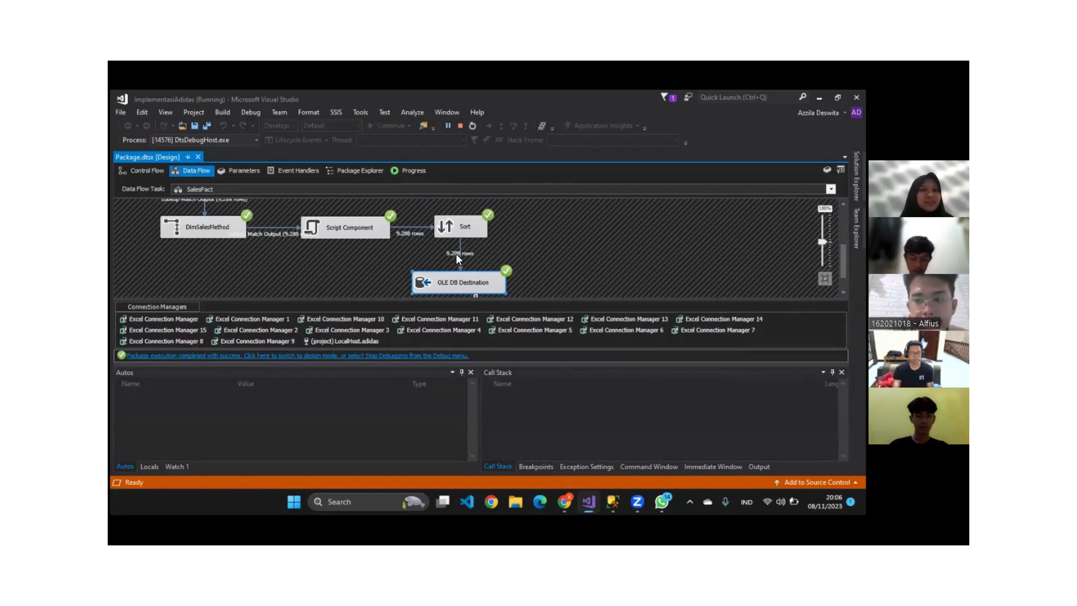
scroll(456, 254, "up", 1)
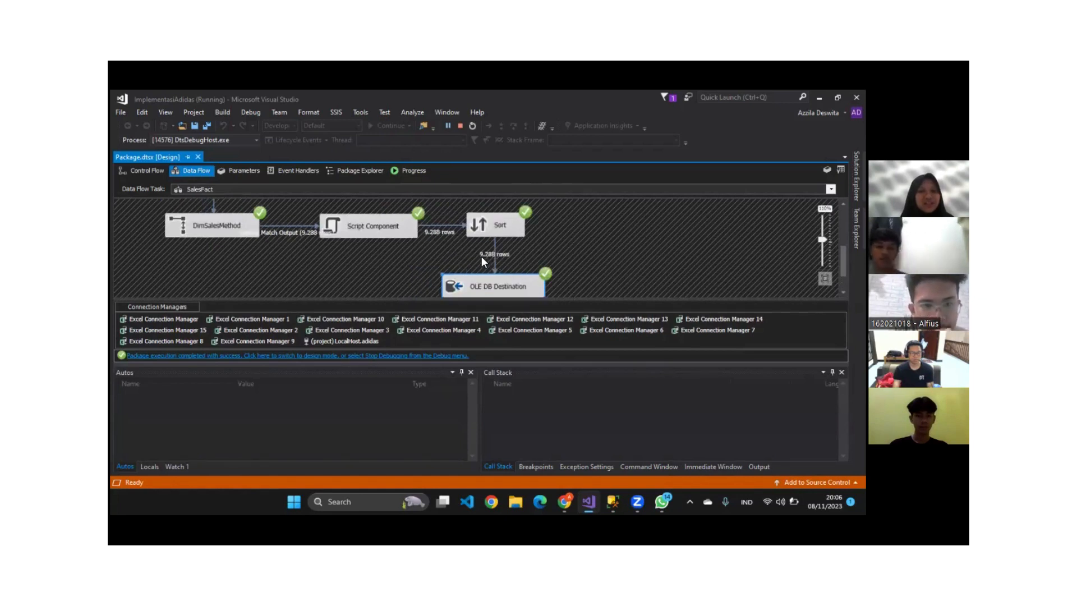
scroll(552, 250, "down", 1)
scroll(504, 243, "up", 3)
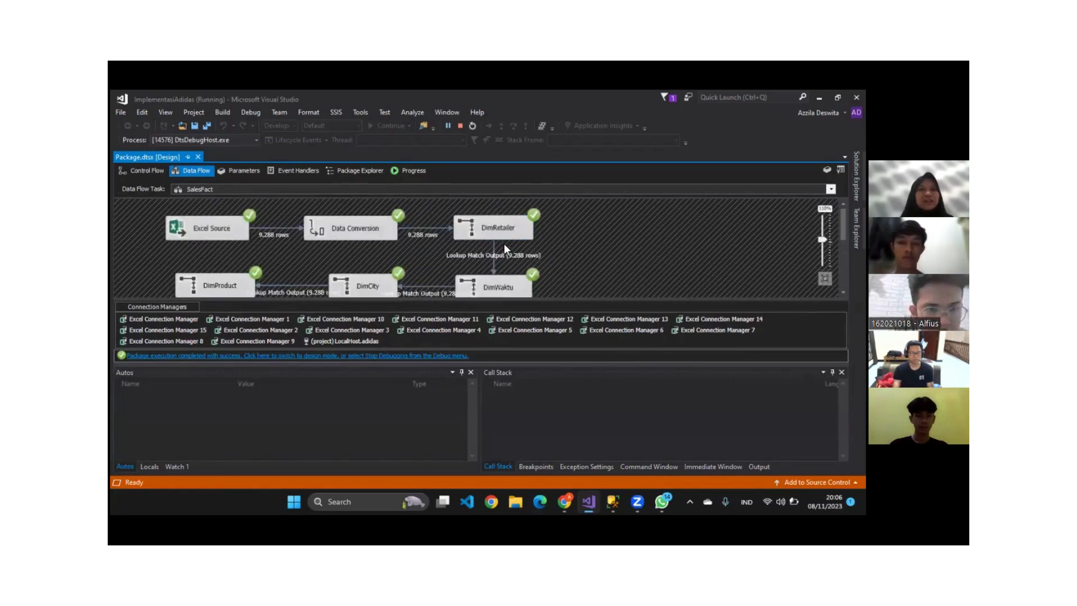
scroll(591, 235, "down", 3)
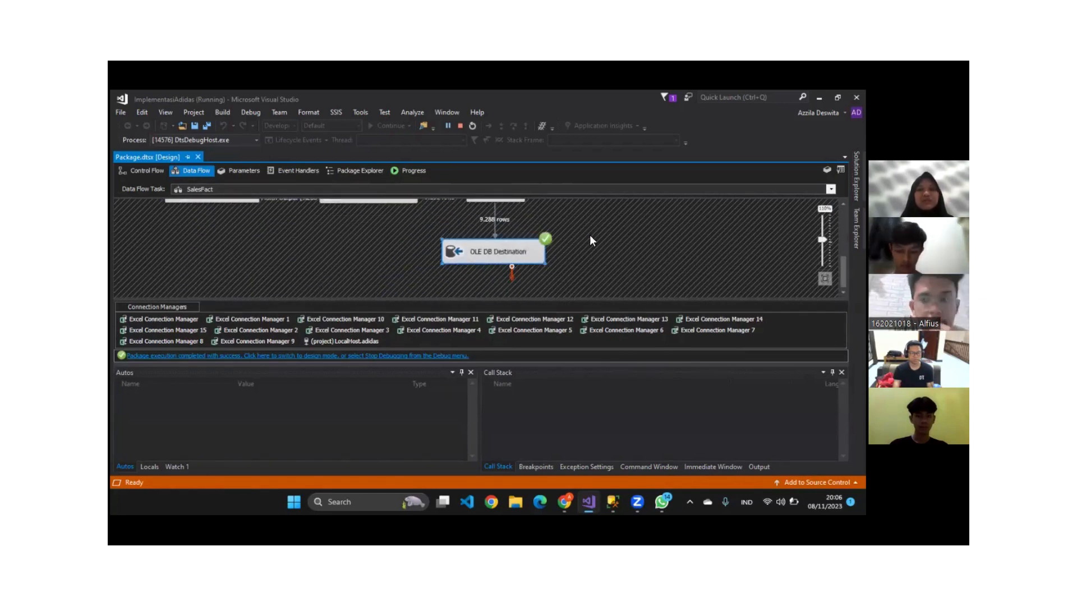
- Switch to SQL Server Management Studio and run only the query "select * from SalesFact"
left_click(613, 501)
left_click(414, 253)
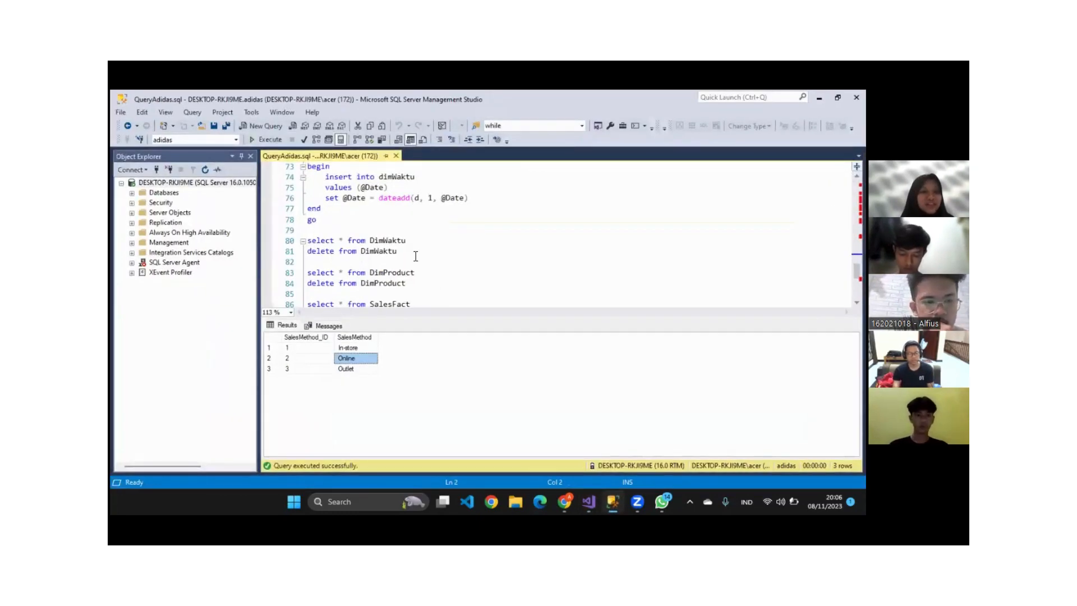
scroll(415, 255, "down", 3)
left_click_drag(412, 208, 306, 209)
left_click(267, 140)
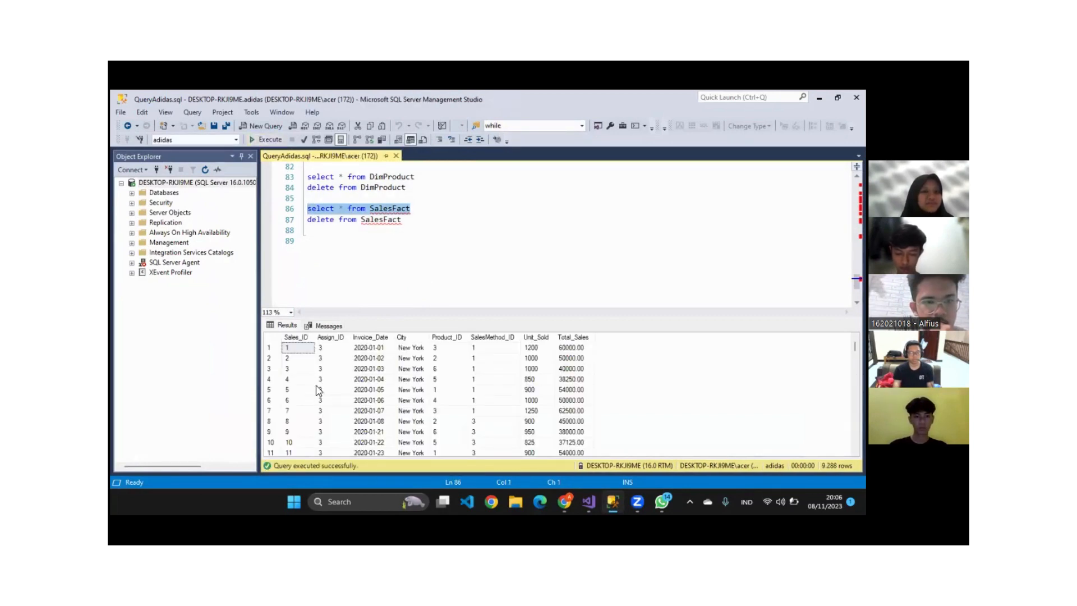
- Examine the SalesFact results across the first row's columns, from Assign_ID to SalesMethod_ID, and down to the last record
left_click(444, 348)
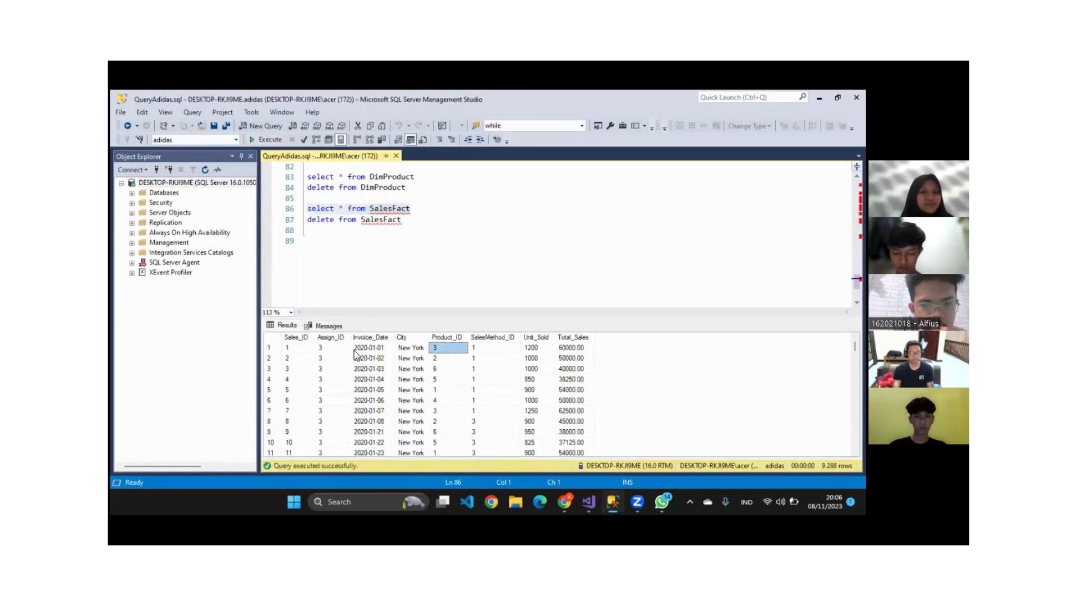
left_click(331, 349)
key("Right")
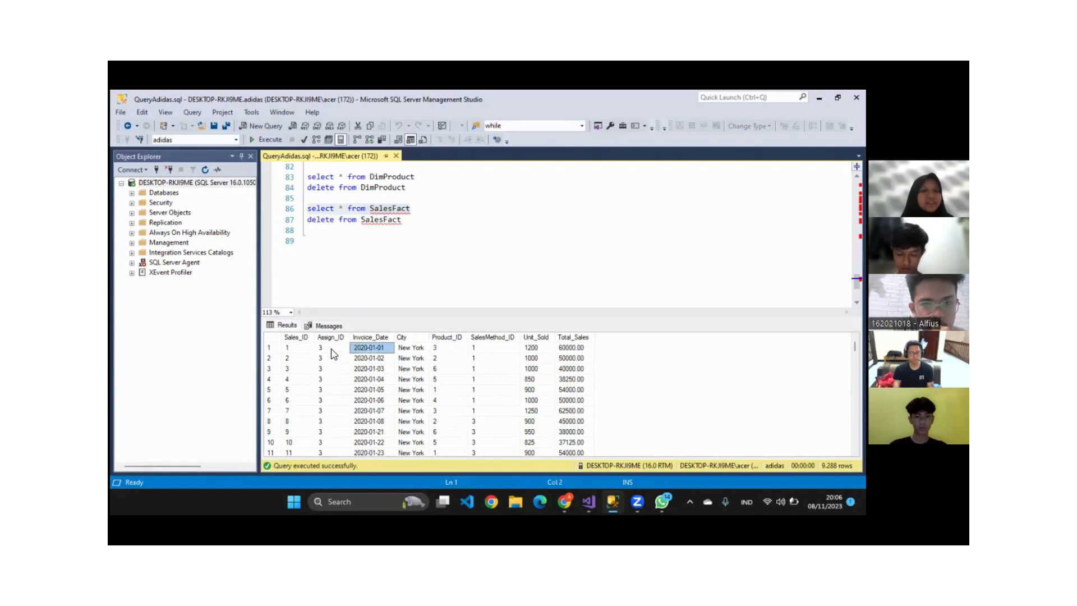
key("Right")
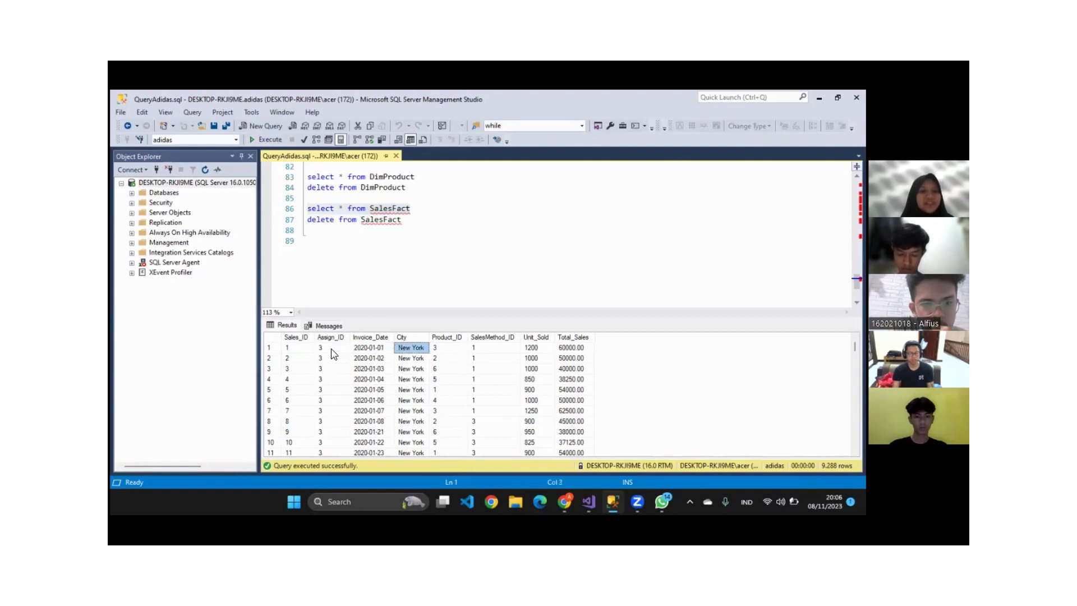
key("Right")
key("Right")
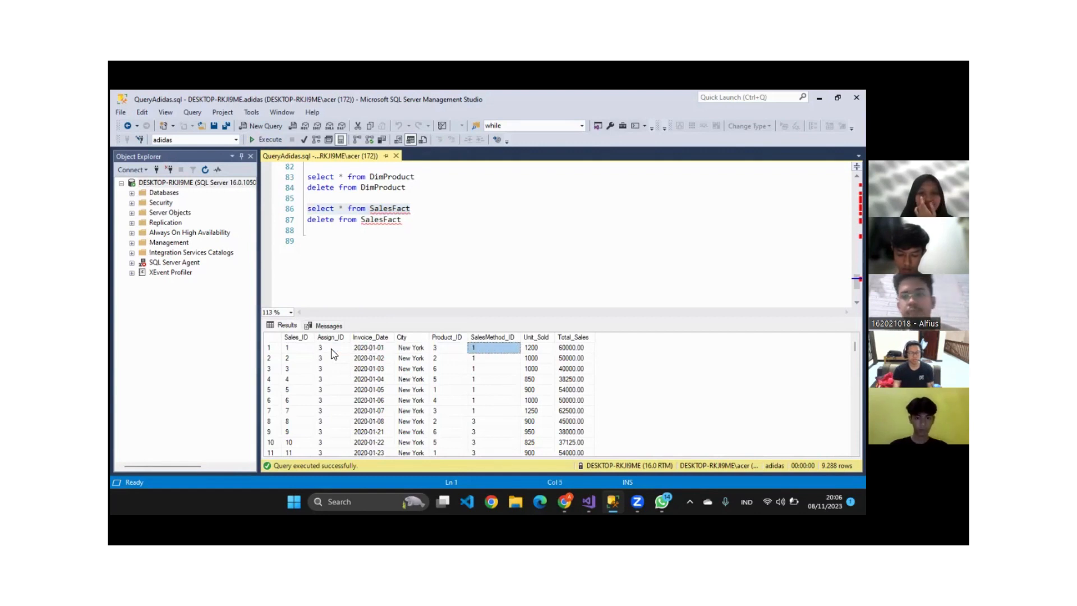
scroll(355, 374, "down", 20)
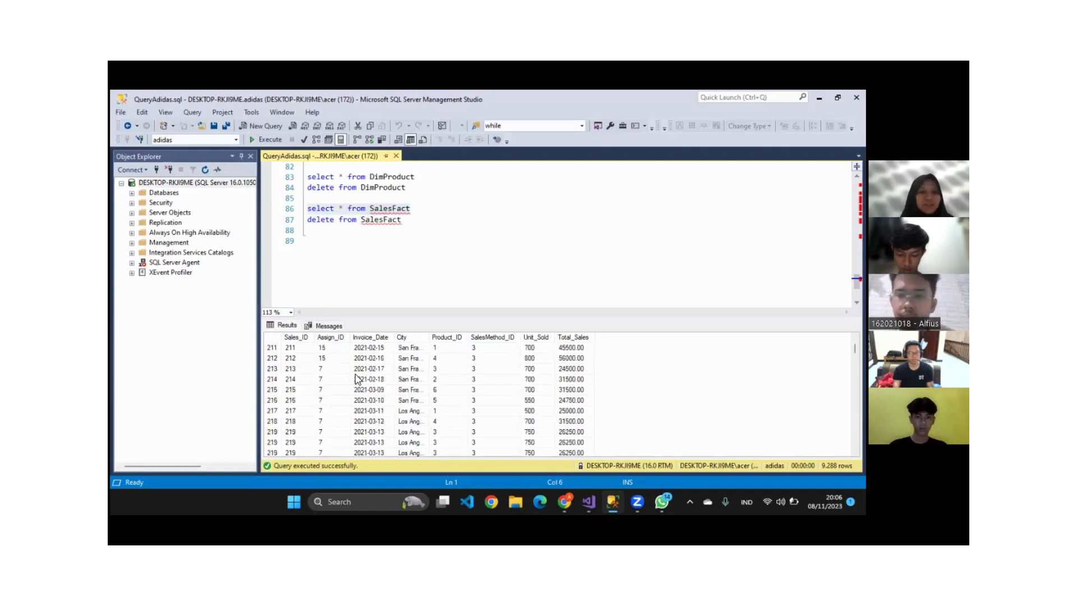
scroll(355, 379, "down", 20)
scroll(356, 379, "down", 15)
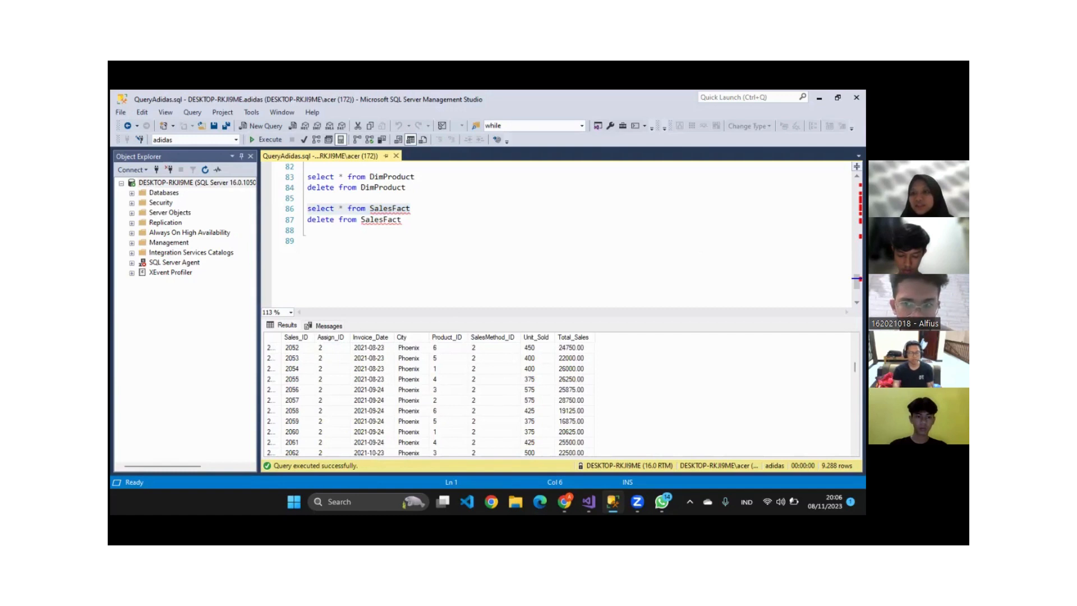
scroll(313, 444, "down", 20)
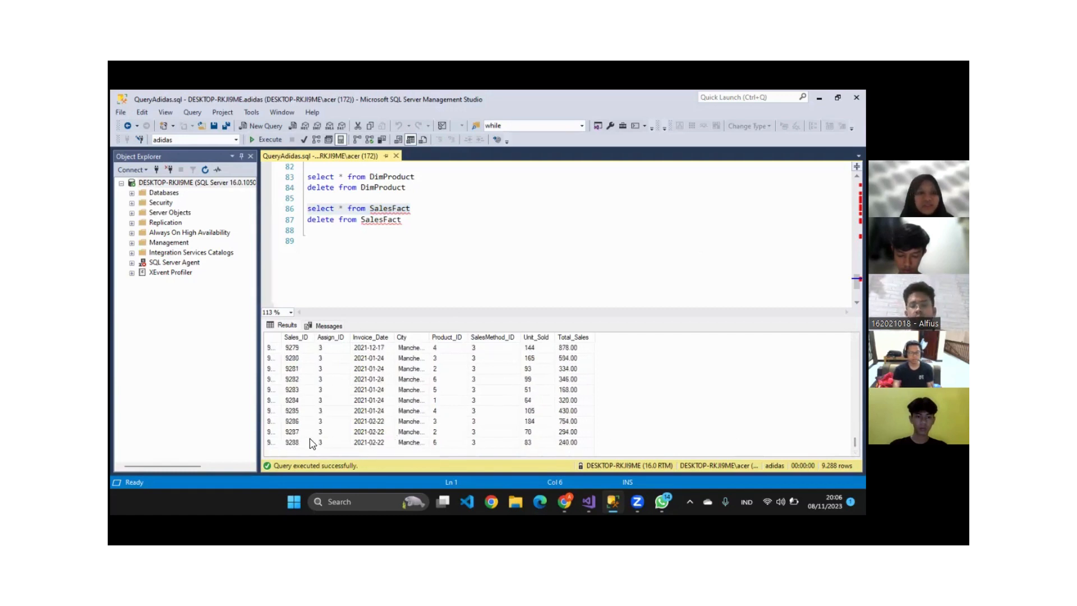
left_click(310, 441)
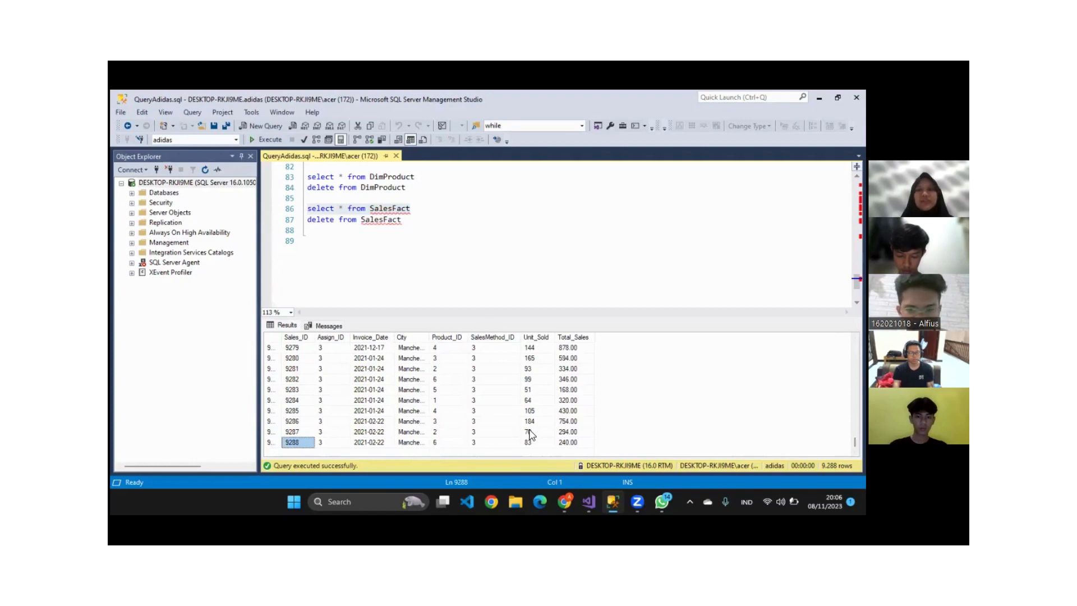
scroll(471, 404, "up", 20)
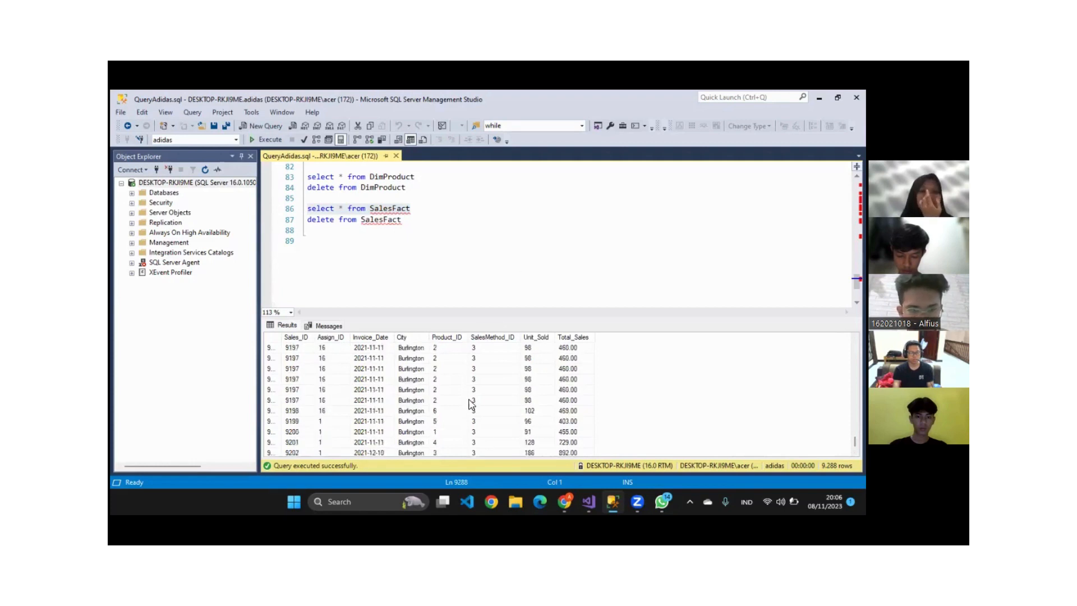
left_click(386, 187)
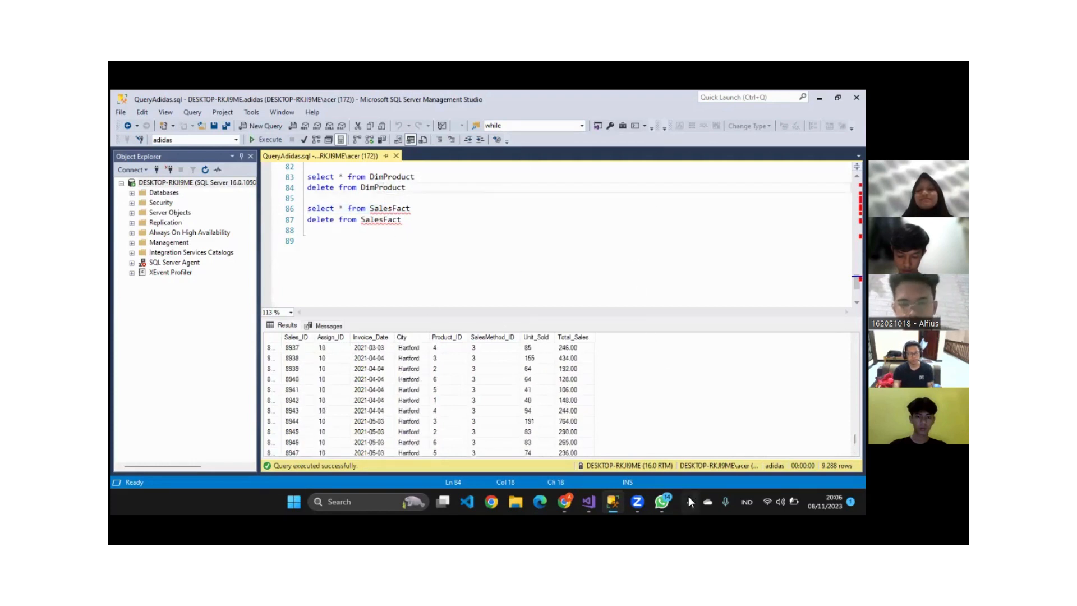
- Switch to the Canva presentation "bisnis intelegen" and present the closing "Thank you!" slide on page 16 in full screen
left_click(560, 497)
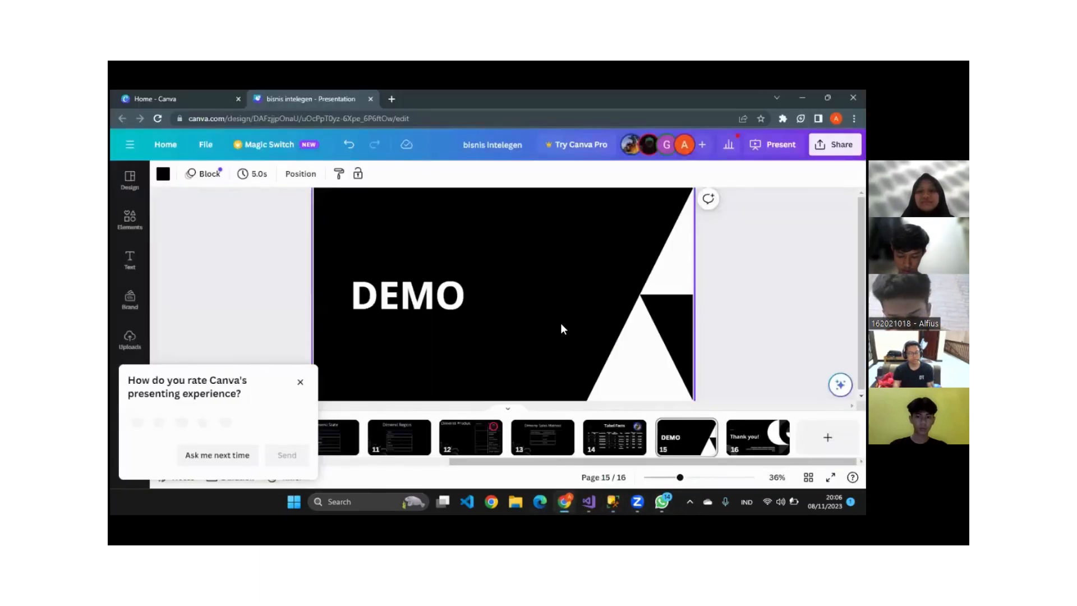
left_click(757, 437)
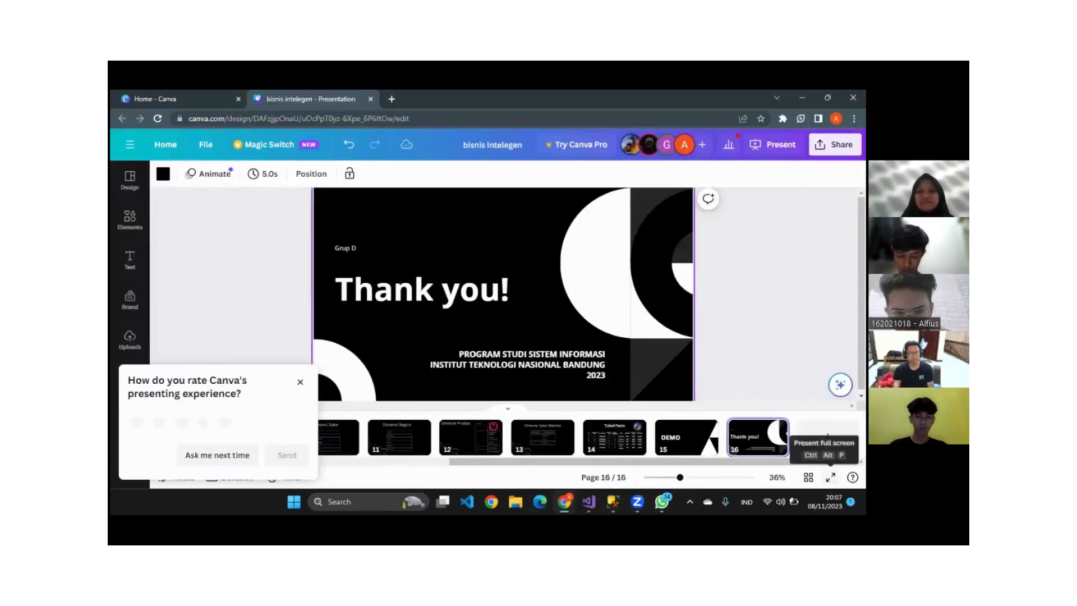
left_click(830, 477)
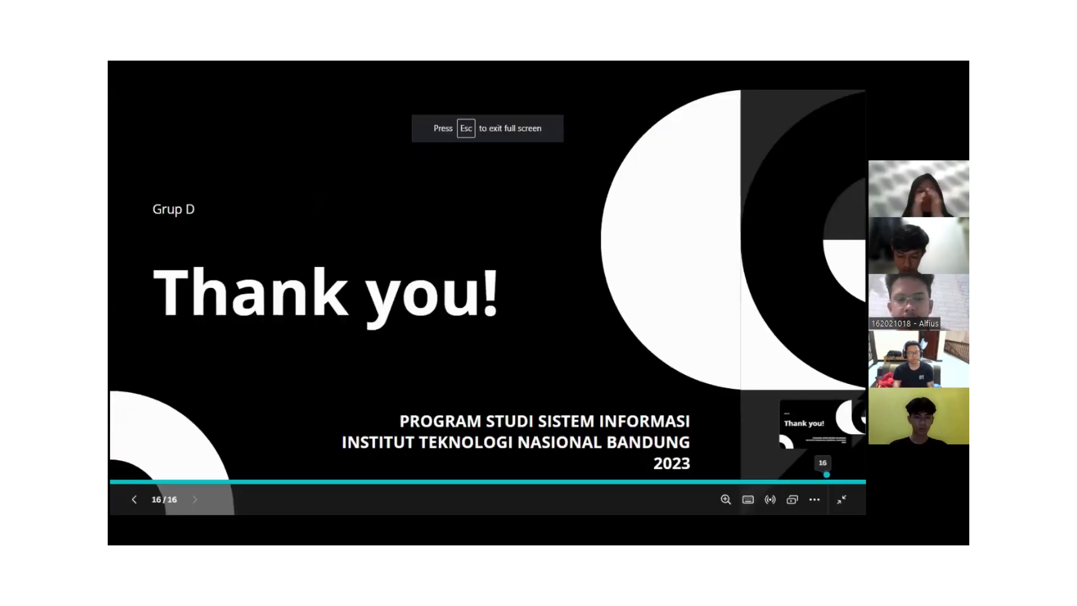